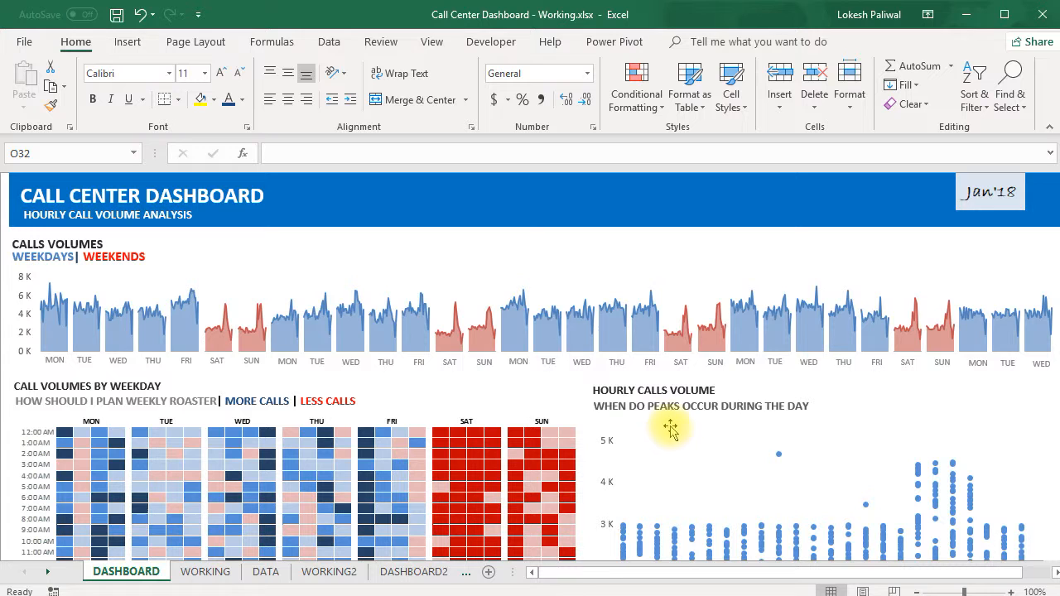
Review the charts on the DASHBOARD sheet and the Section3 date-by-hour call table on the CHART sheet.
scroll(604, 207, down, 5)
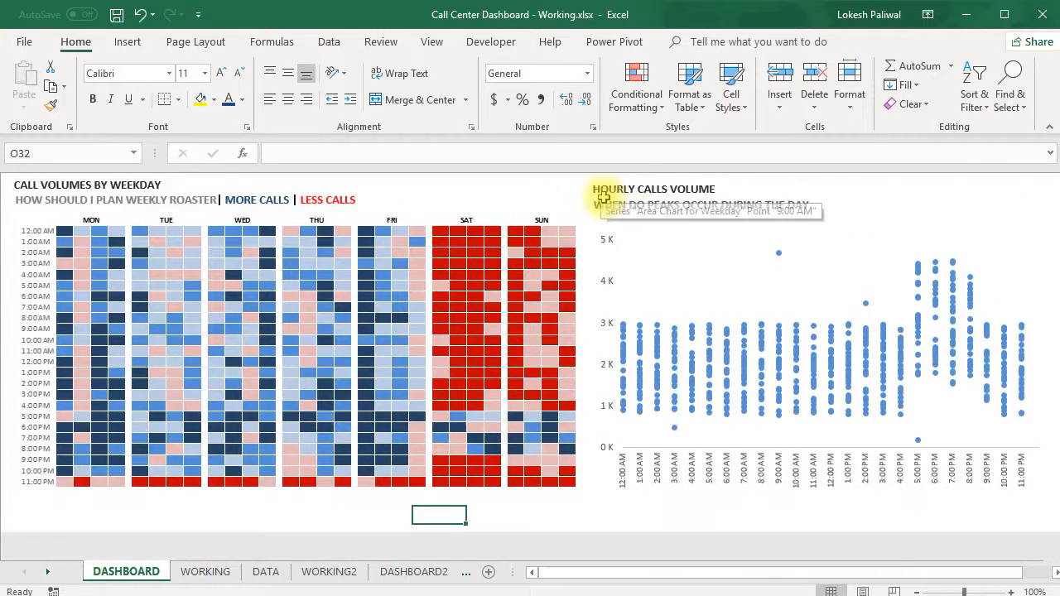
scroll(675, 244, up, 1)
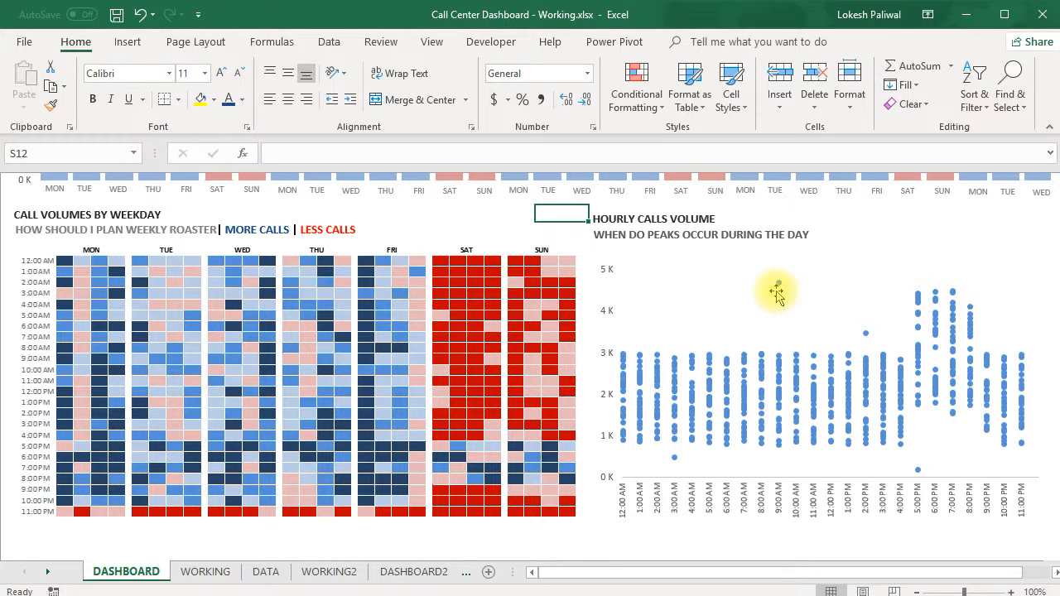
click(408, 574)
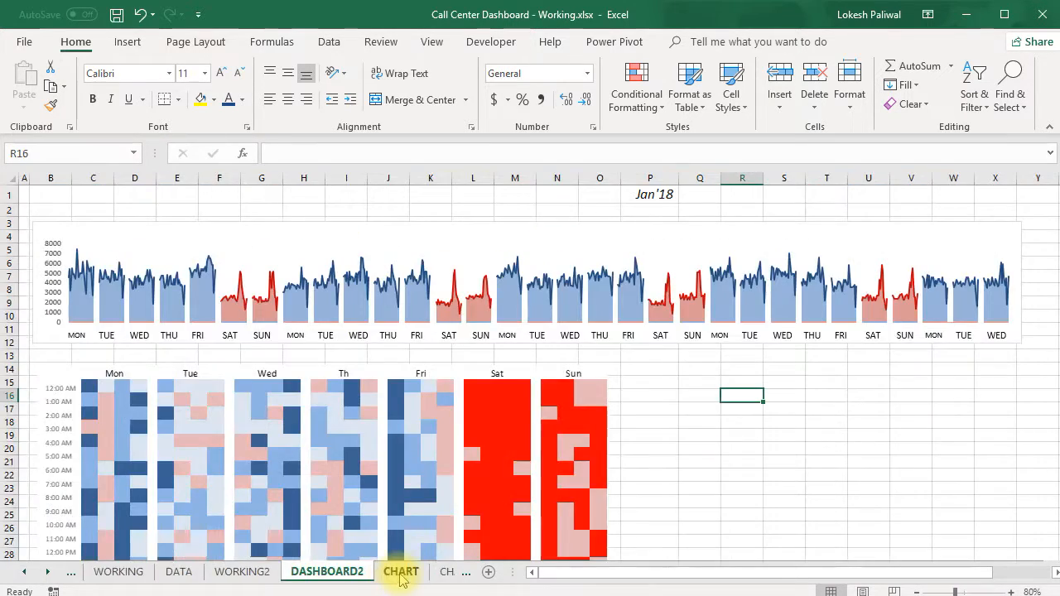
click(403, 573)
scroll(497, 390, down, 2)
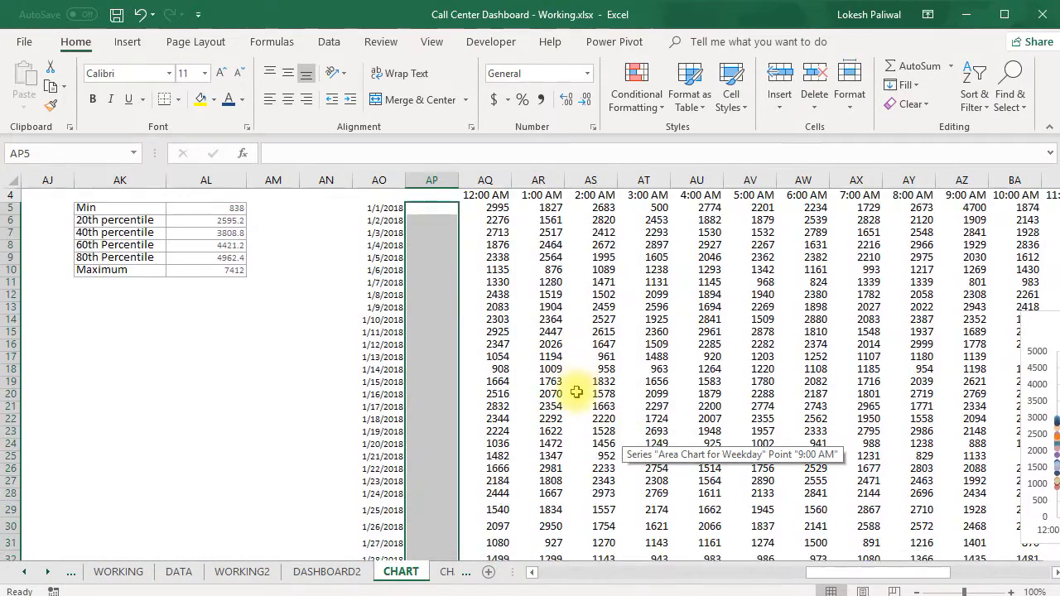
scroll(409, 330, up, 1)
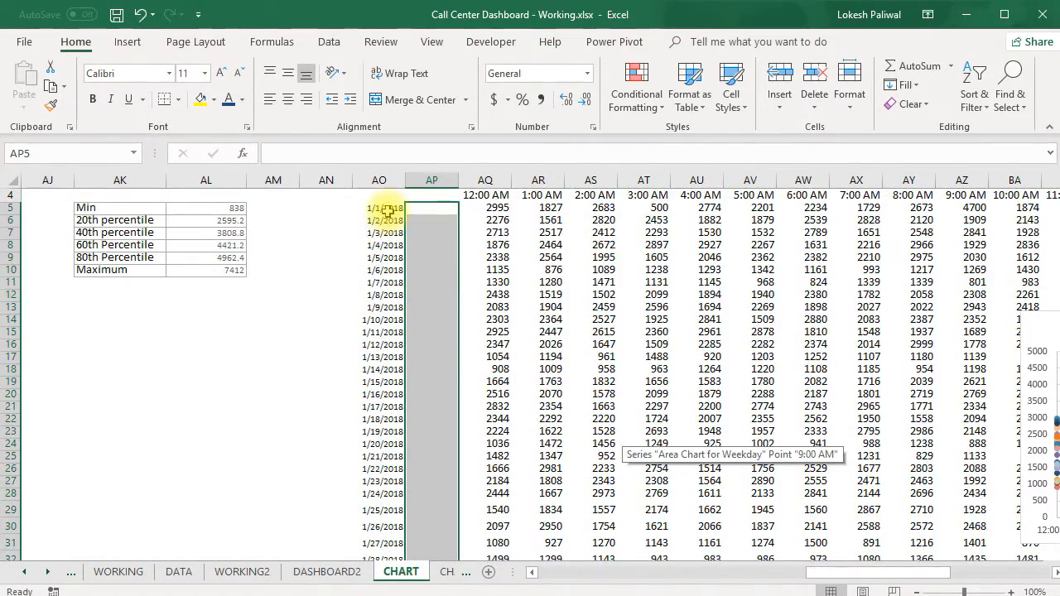
scroll(388, 216, up, 1)
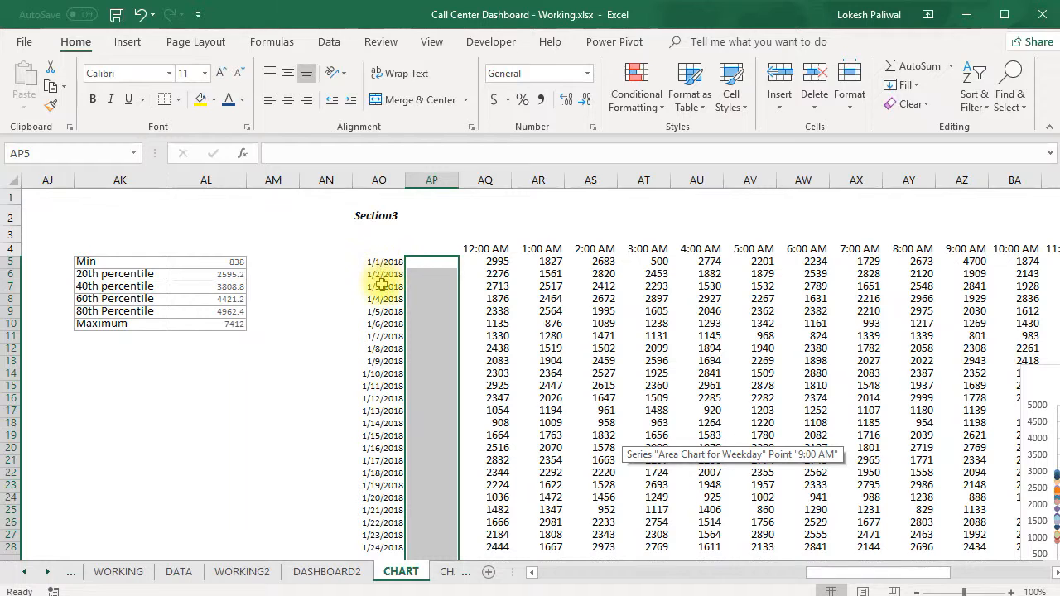
Copy the Section3 hourly header row on the CHART sheet, from AQ4 across to BN4.
click(485, 249)
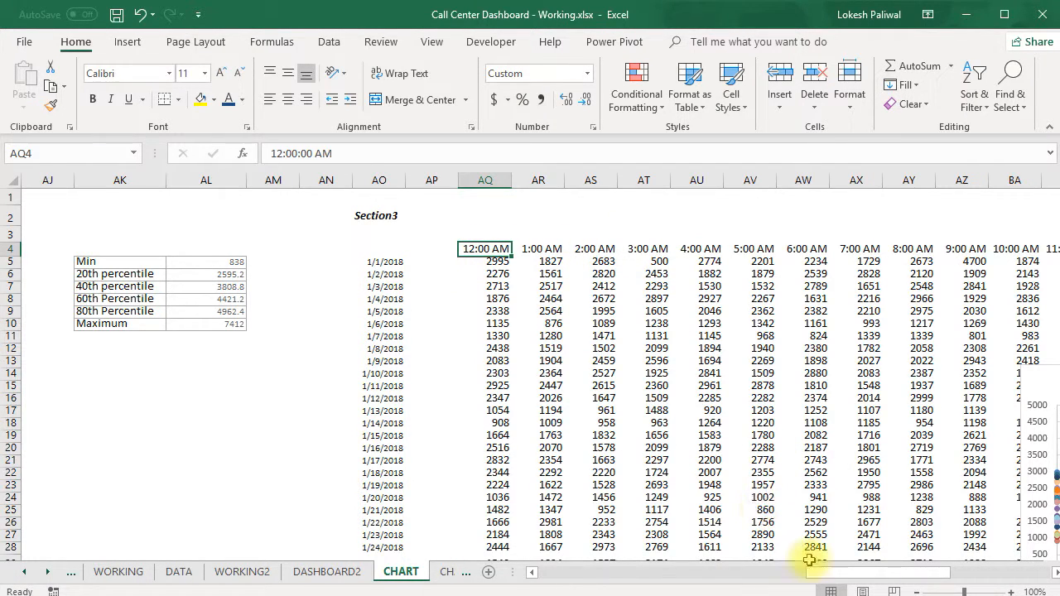
mouse_move(818, 572)
mouse_down()
mouse_move(862, 574)
mouse_move(816, 573)
mouse_up()
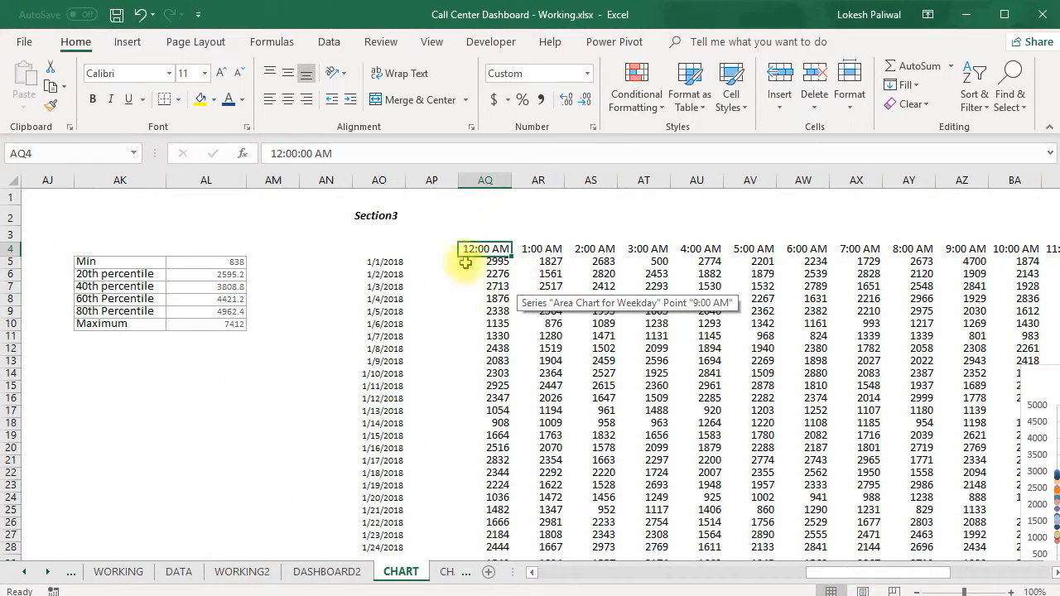
key(ctrl+shift+Right)
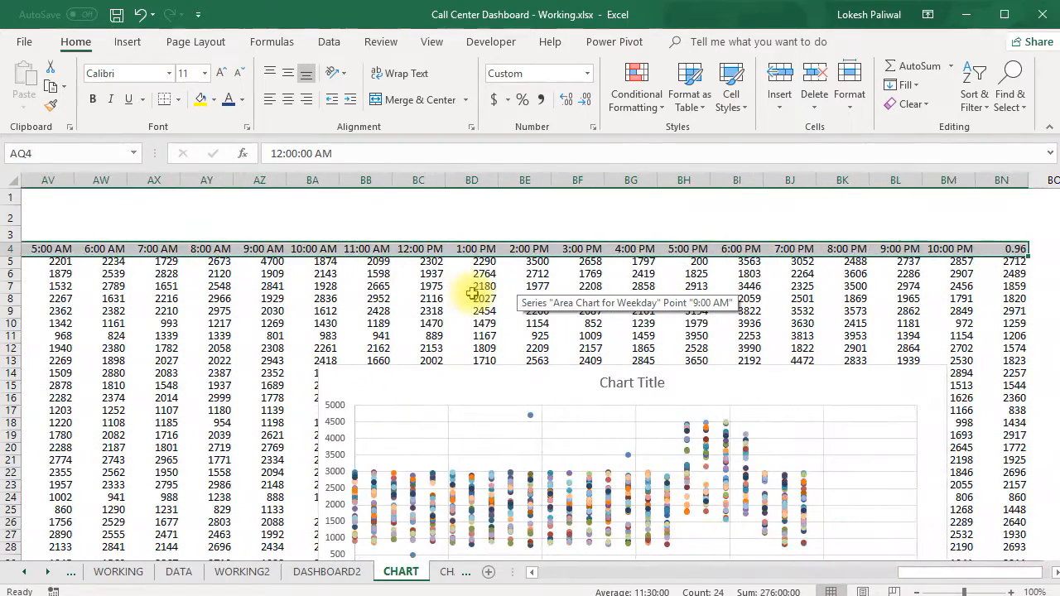
key(ctrl+c)
scroll(471, 292, left, 5)
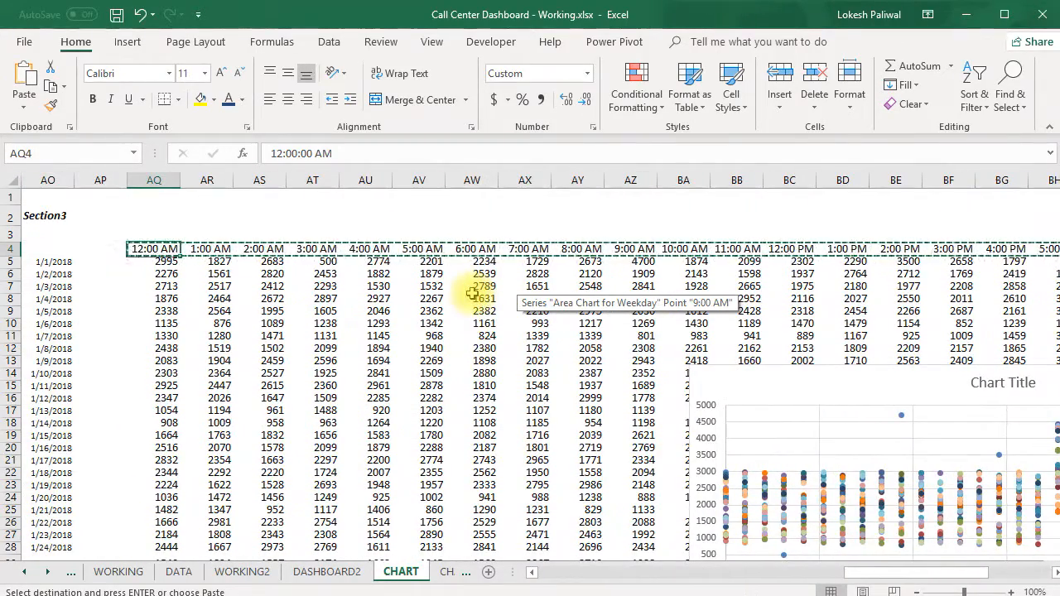
Paste the copied hourly headers into row 3 of the CHART2 sheet, starting at cell AQ3.
click(448, 571)
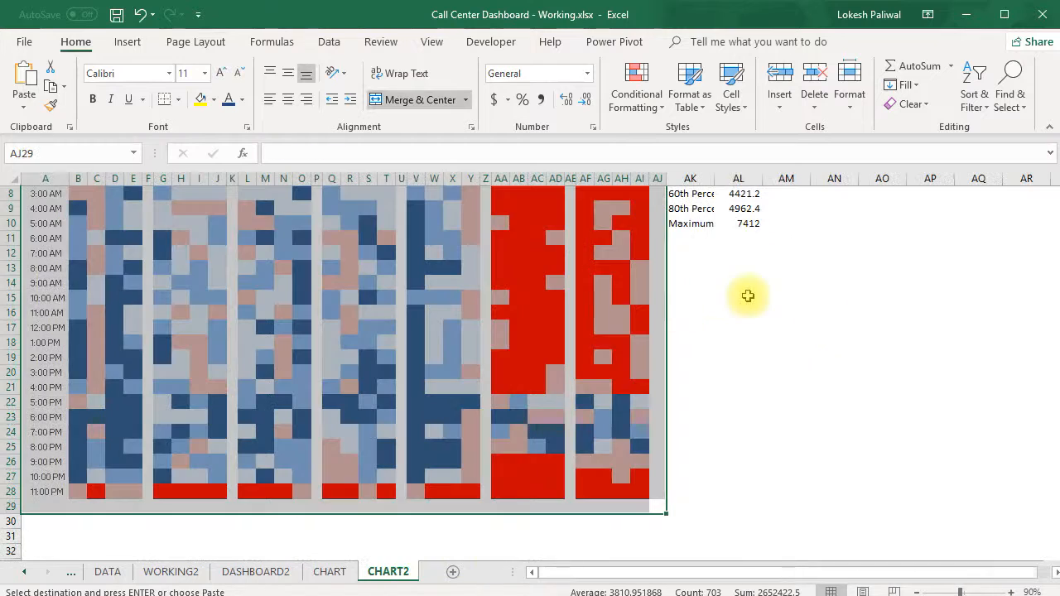
scroll(829, 345, up, 2)
drag(811, 572, 830, 574)
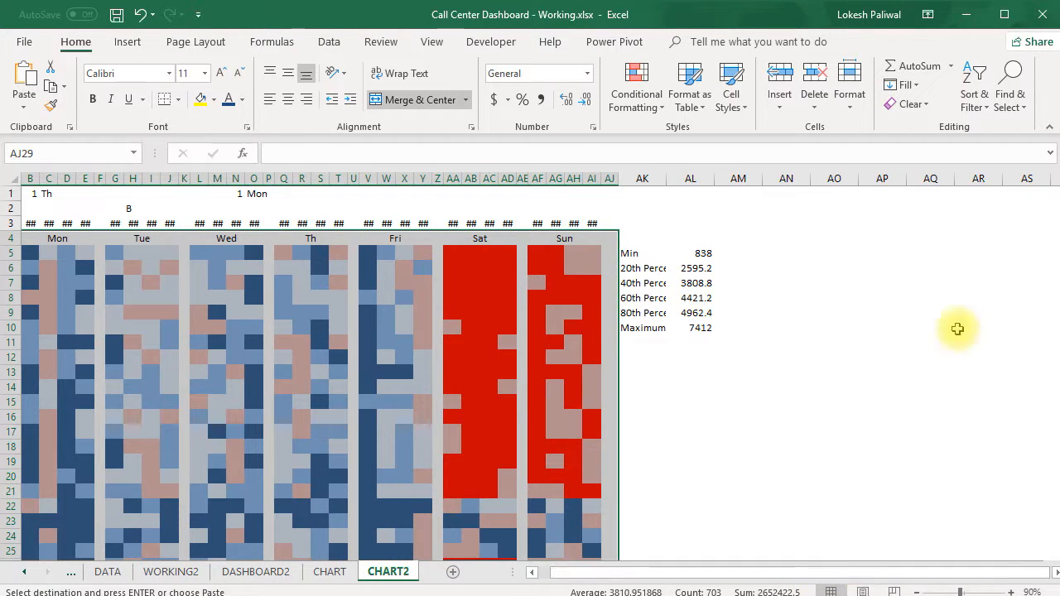
click(929, 234)
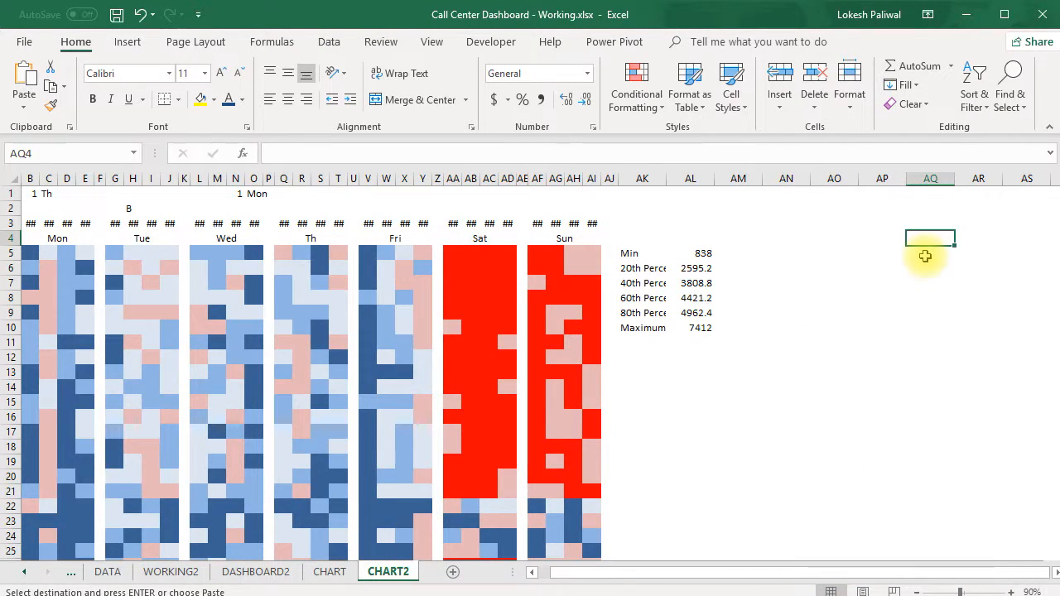
key(Right)
key(Right)
key(Right)
key(Right)
key(Right)
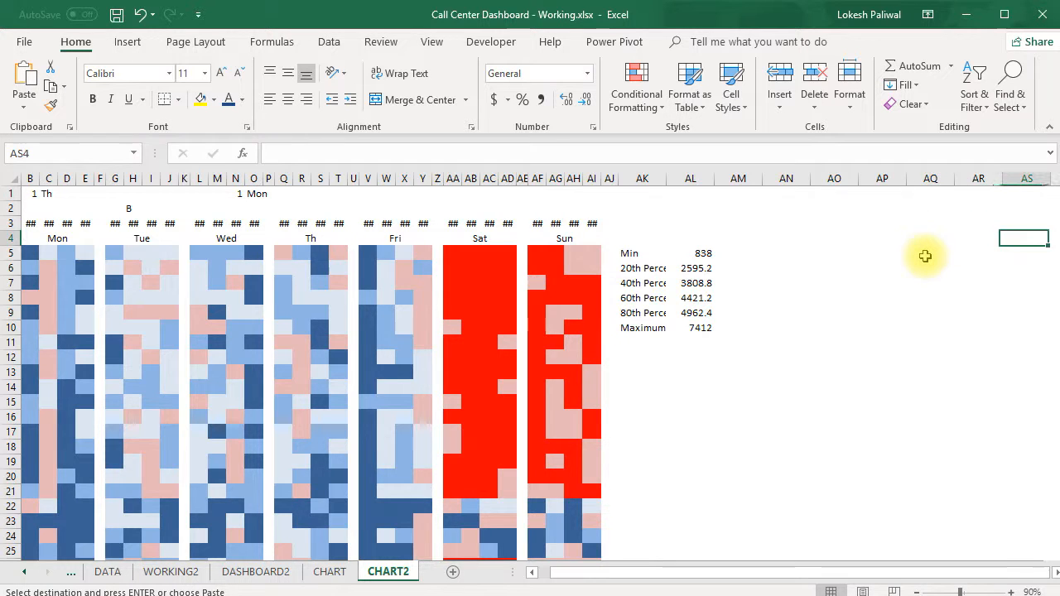
key(Left)
key(Left)
key(Left)
key(Left)
key(Left)
key(Up)
key(Return)
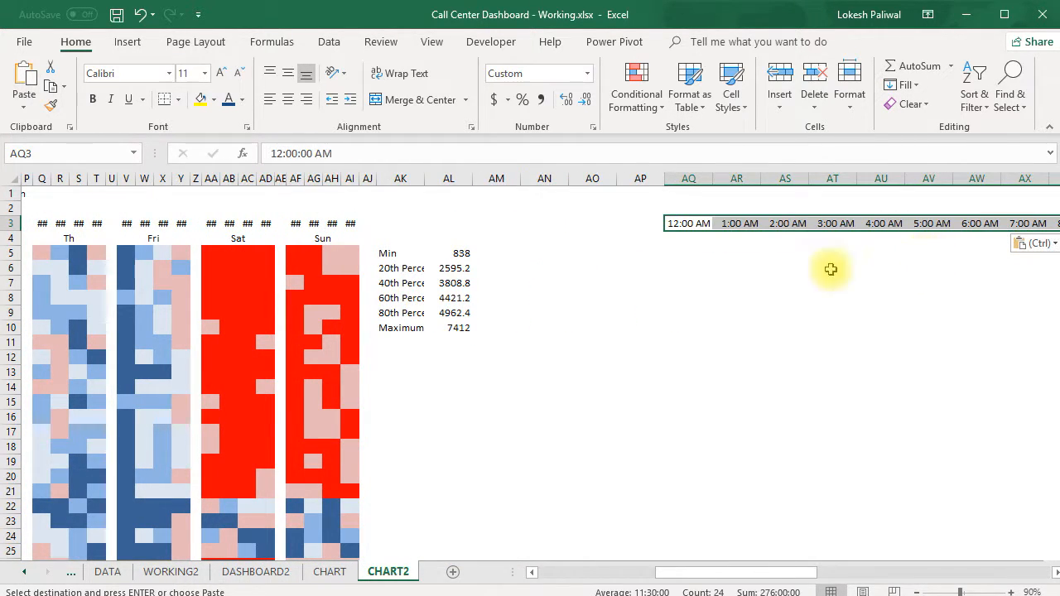
Link cell AO4 of the CHART2 sheet to the dashboard's month cell with =DASHBOARD2!P1.
click(612, 251)
drag(639, 240, 634, 506)
click(593, 238)
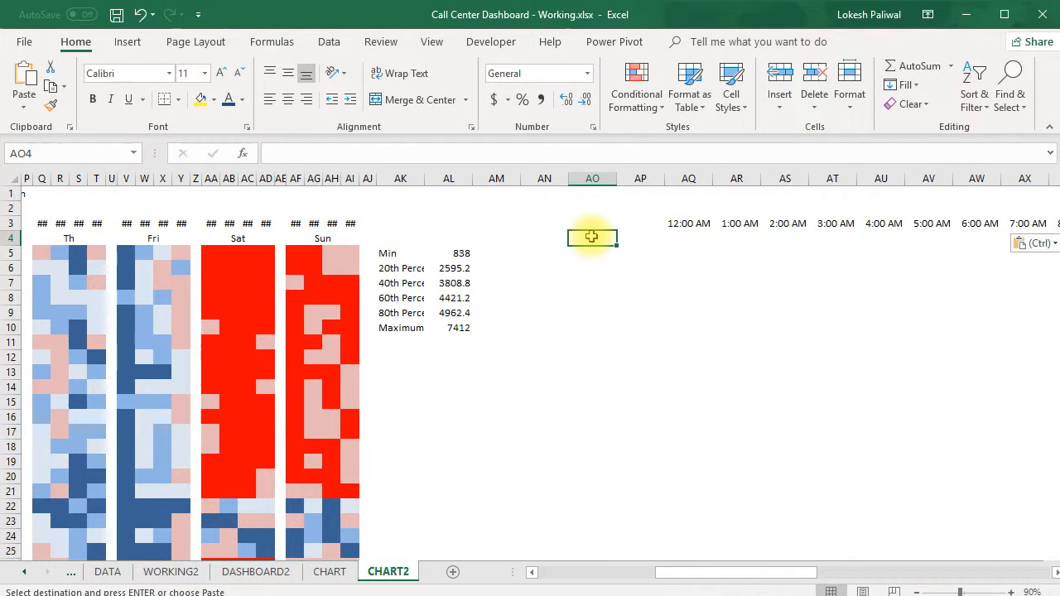
key(Escape)
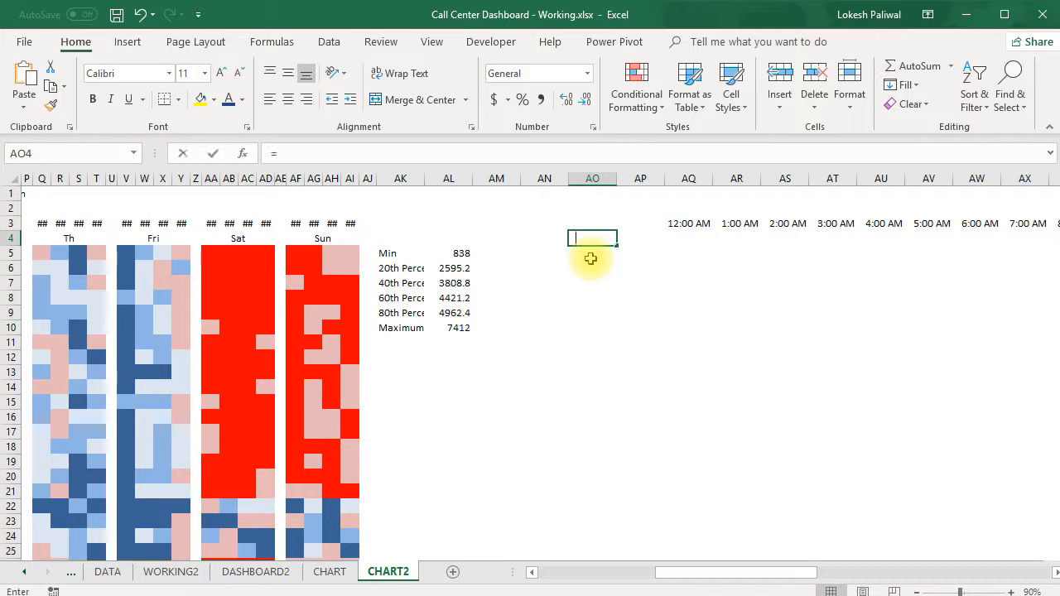
text(=)
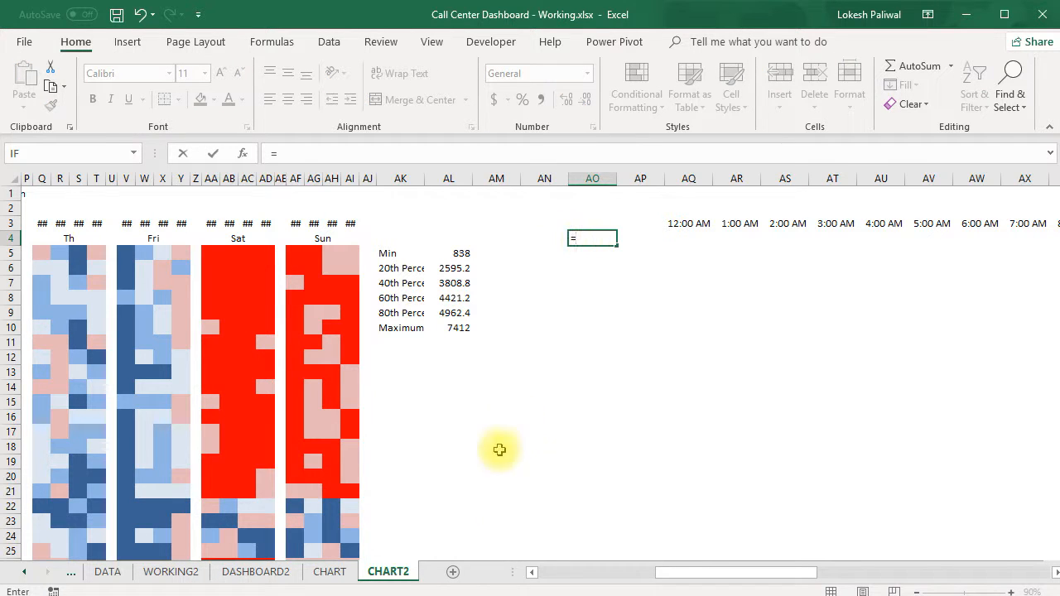
click(267, 571)
click(669, 199)
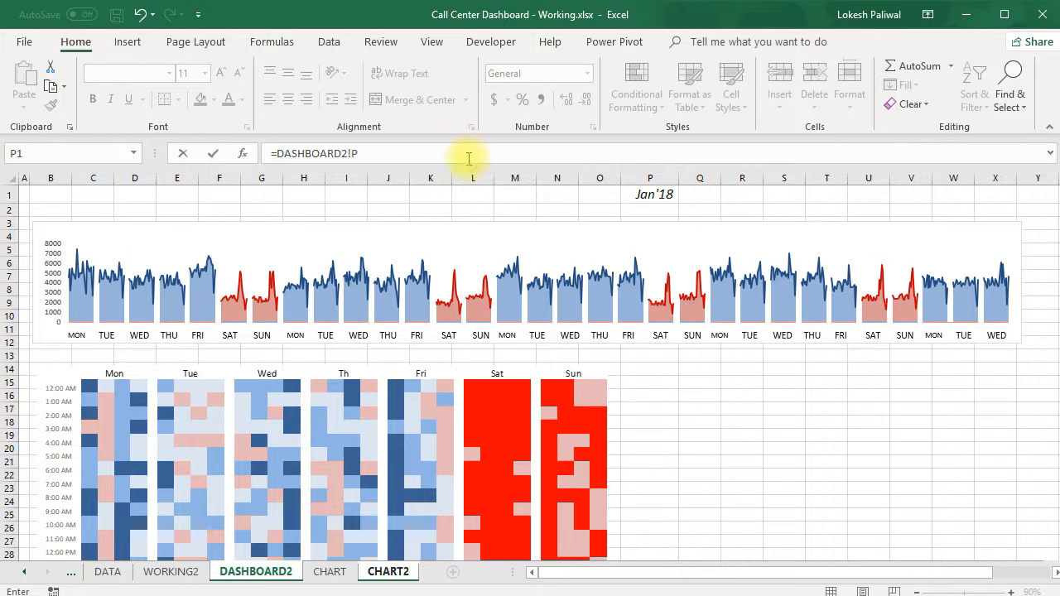
key(Return)
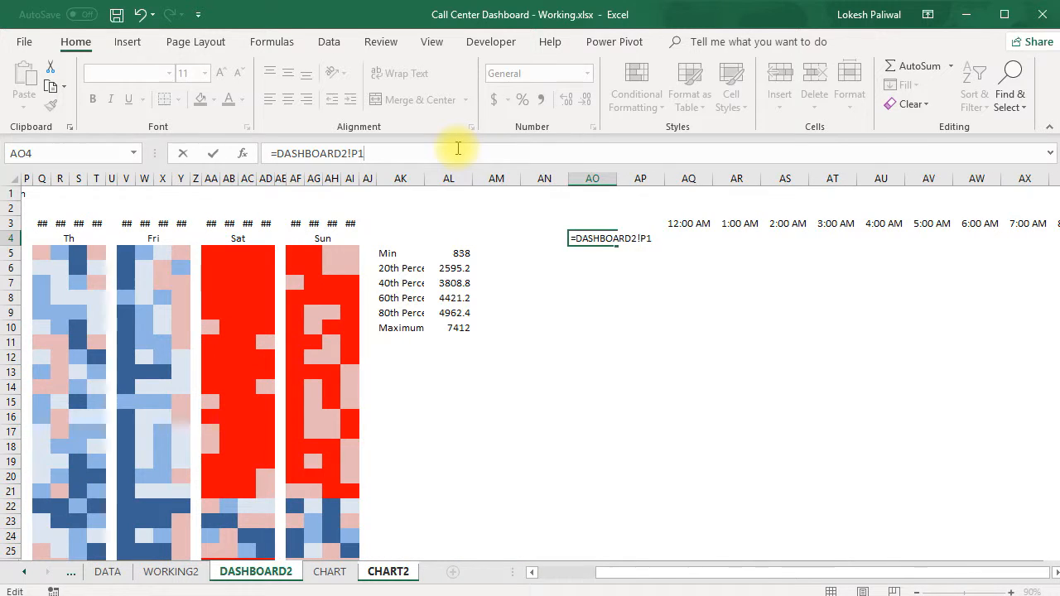
Enter =AO4+1 in AO5 and format AO4:AO5 as Short Date.
text(=)
key(Up)
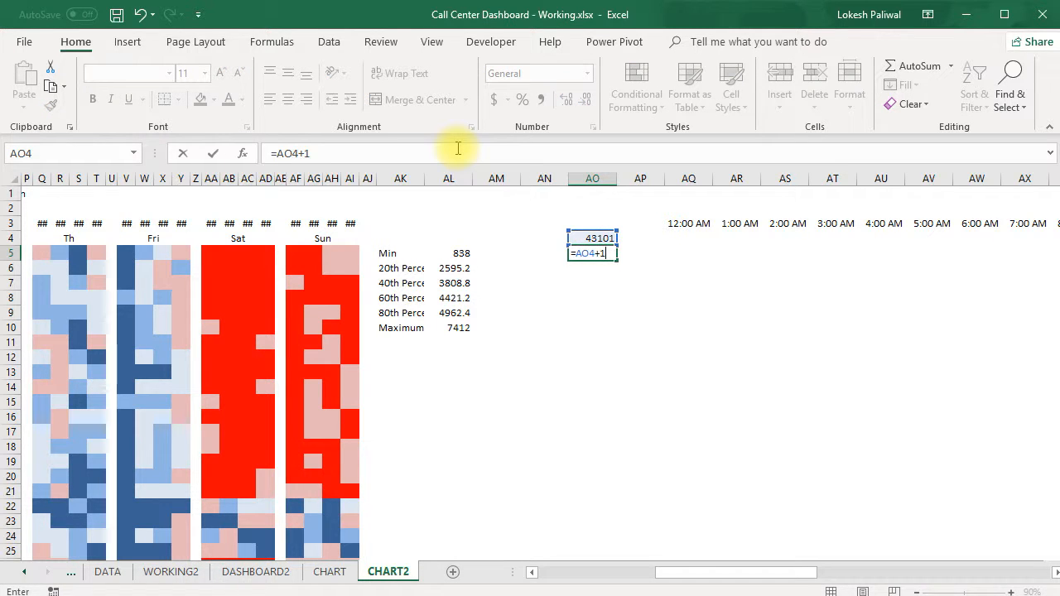
key(Return)
drag(588, 238, 597, 256)
click(587, 74)
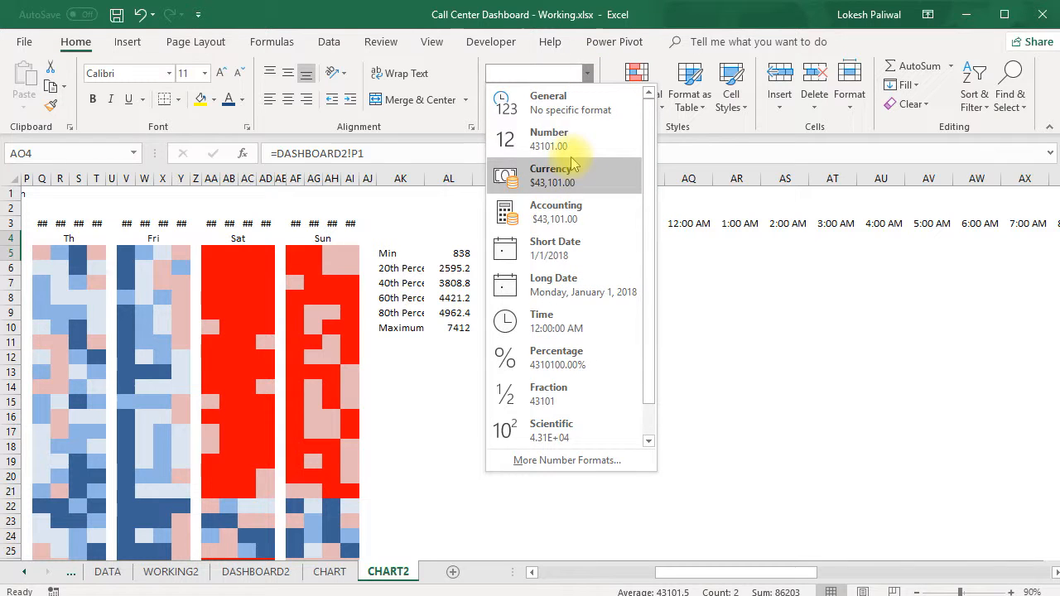
click(569, 249)
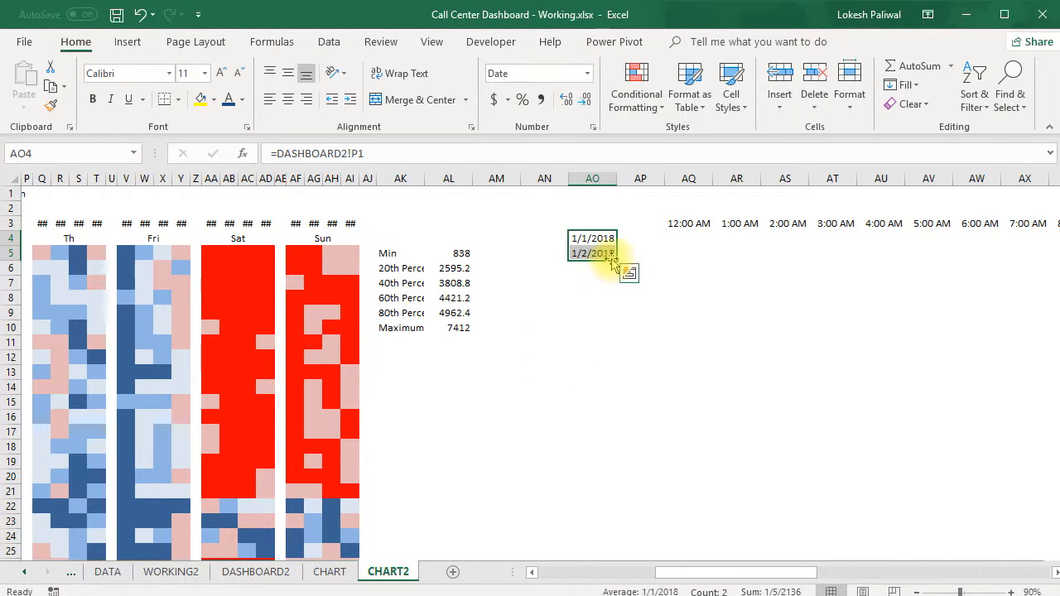
Fill the date formula from AO5 down to row 40 and widen column AO to fit the dates.
click(609, 253)
drag(616, 261, 622, 539)
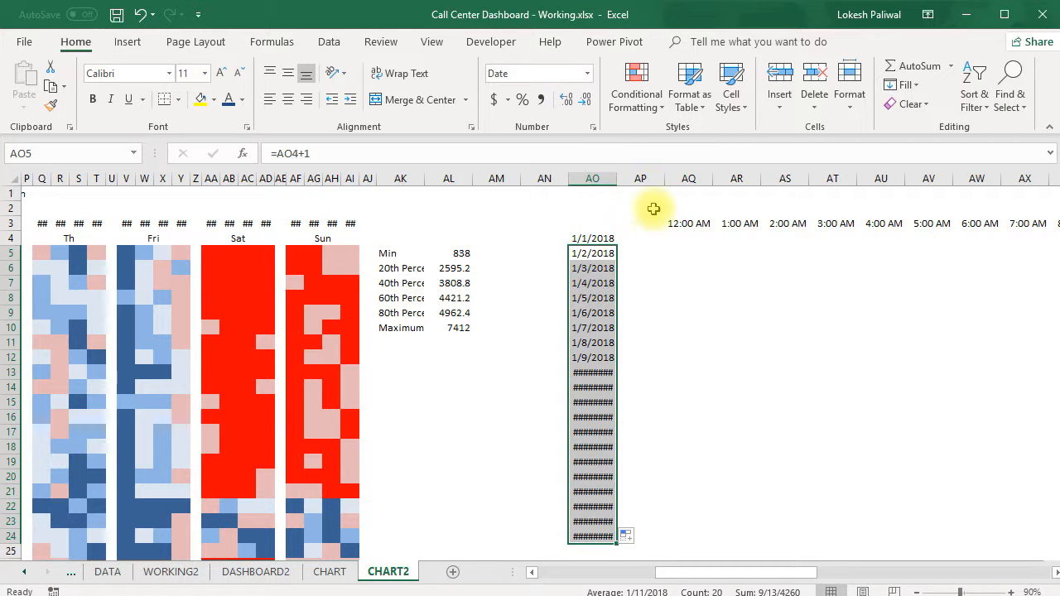
drag(616, 179, 636, 178)
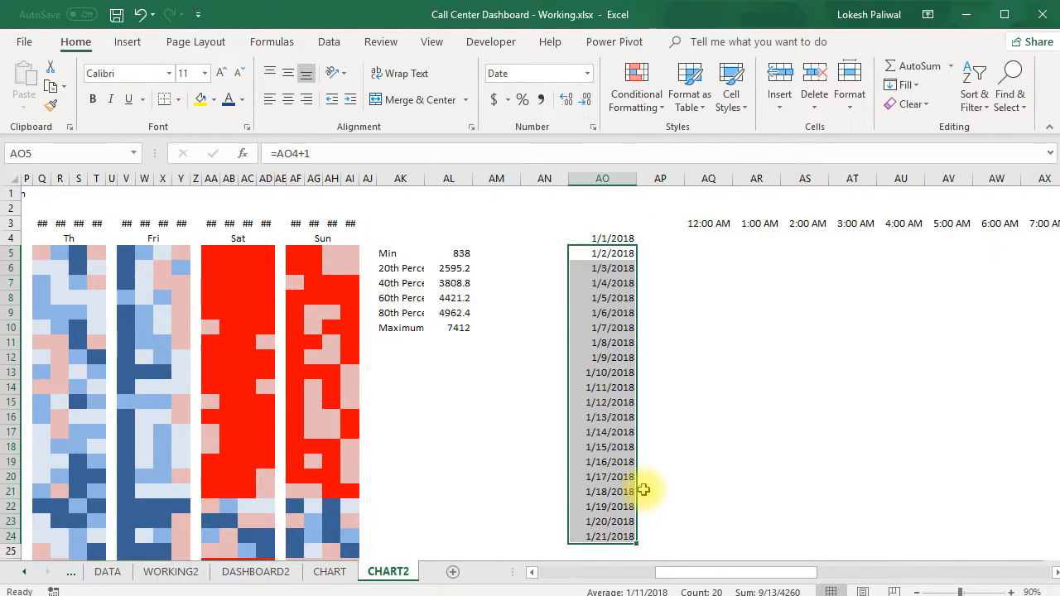
scroll(644, 490, down, 1)
drag(636, 499, 618, 461)
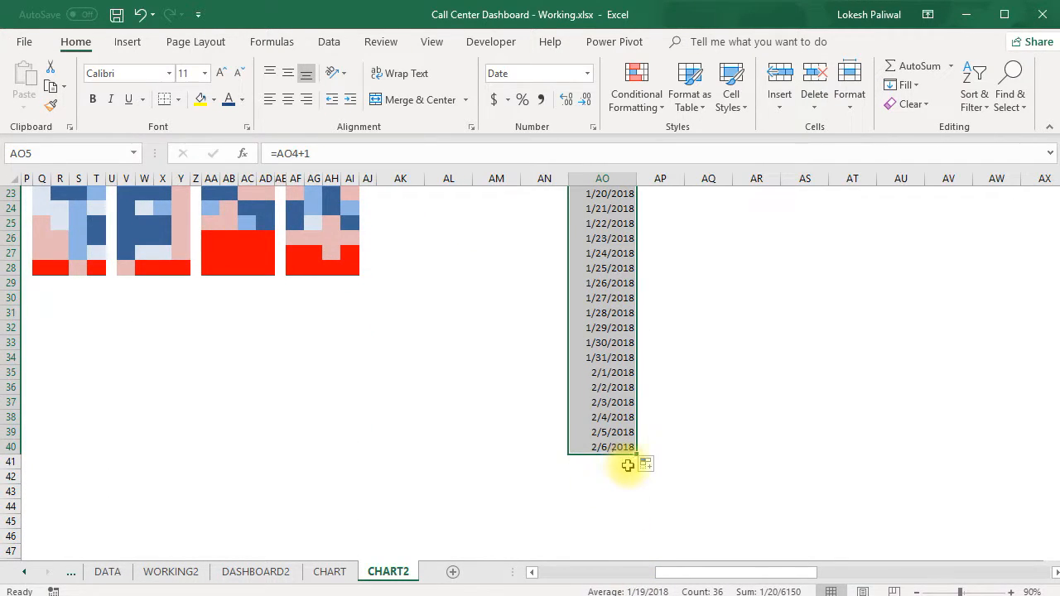
Delete the surplus February dates in AO35:AO40.
drag(611, 372, 611, 447)
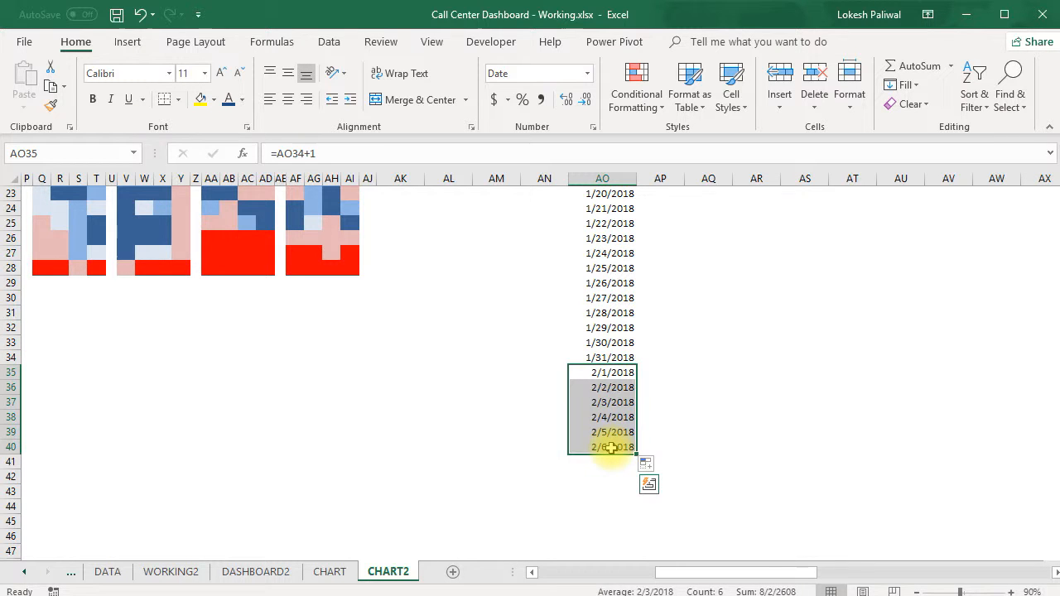
key(Delete)
Start a SUMIFS formula in AQ4 of CHART2 with the DATA sheet's # of calls column, DATA!$D:$D, as the sum range.
scroll(721, 370, up, 7)
scroll(721, 370, up, 1)
click(713, 240)
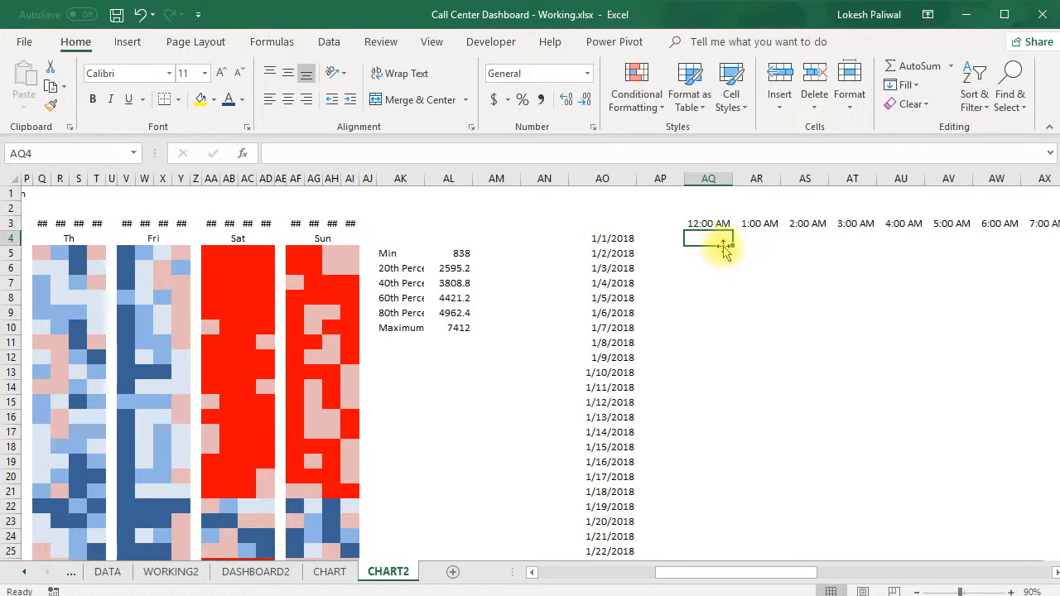
drag(714, 223, 745, 225)
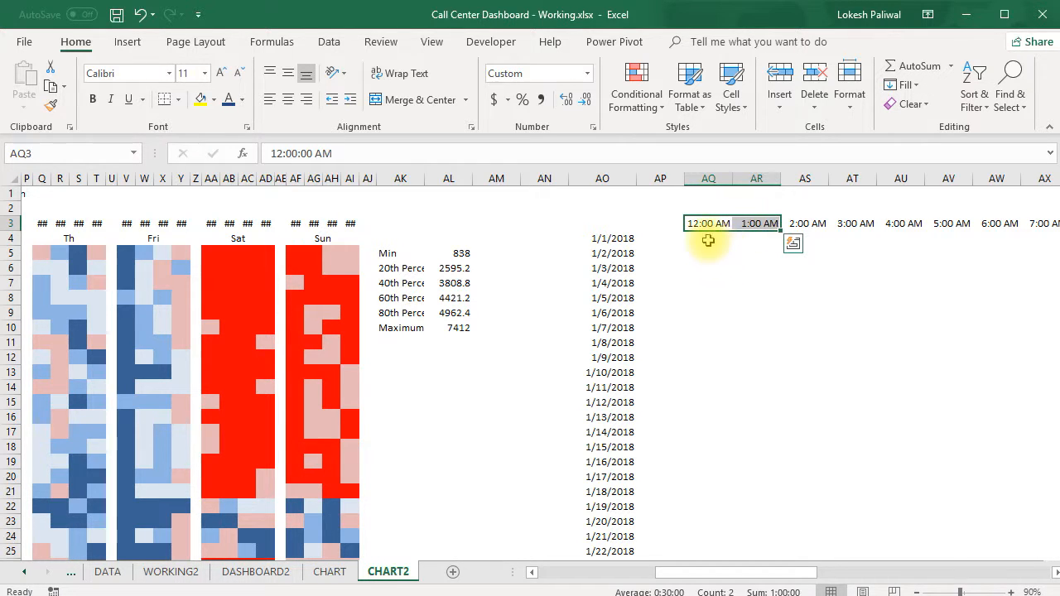
click(718, 266)
click(717, 237)
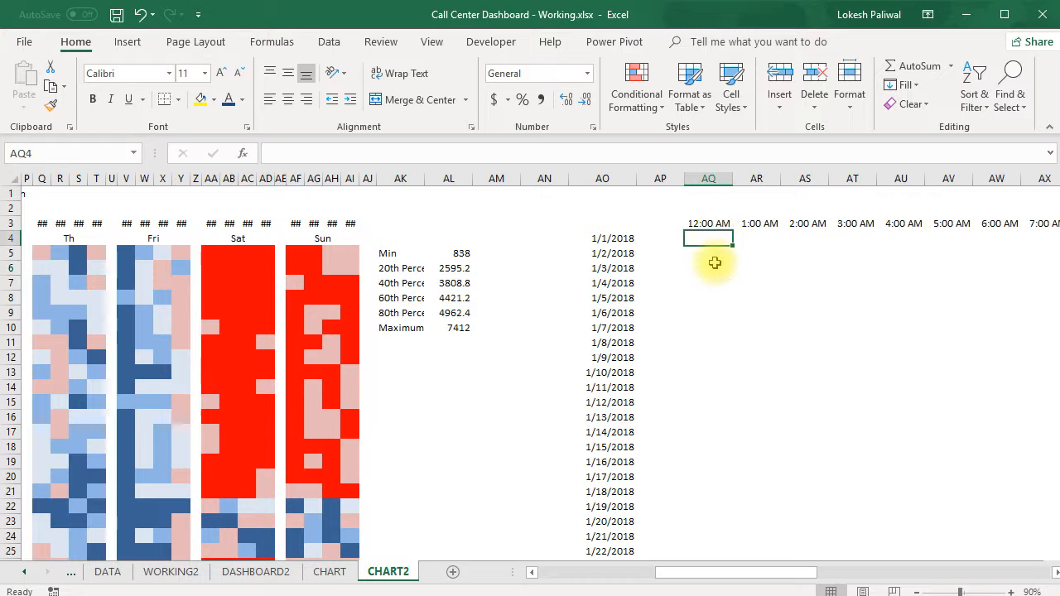
text(=sumi)
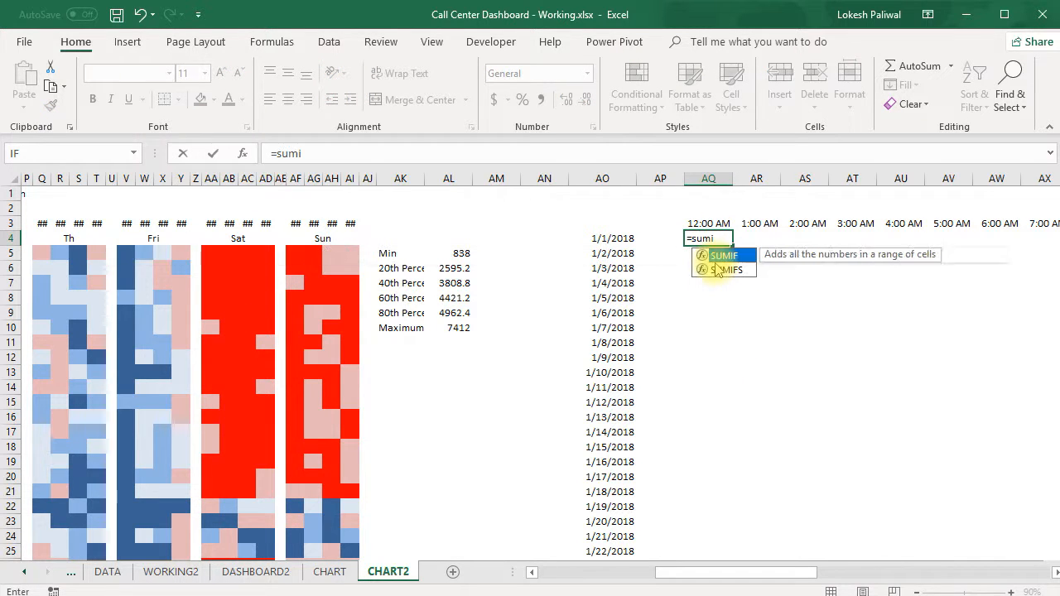
text(fs()
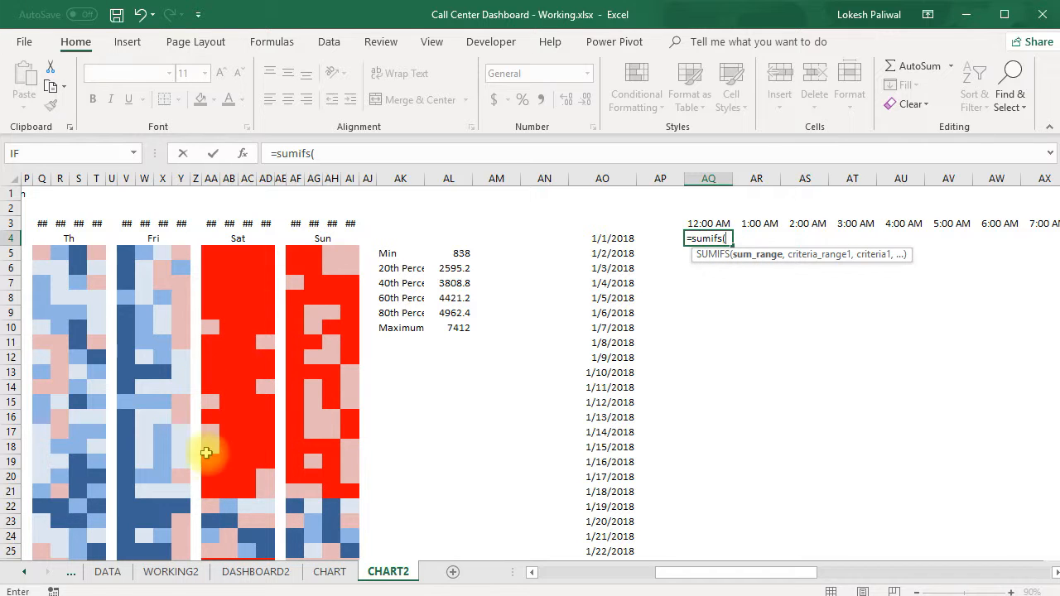
click(106, 573)
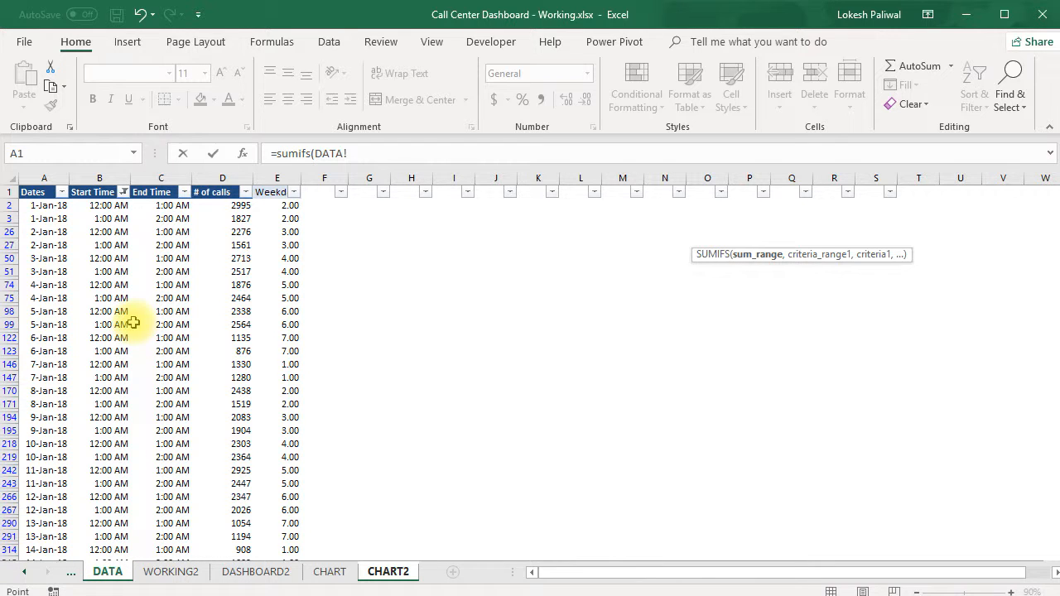
click(225, 179)
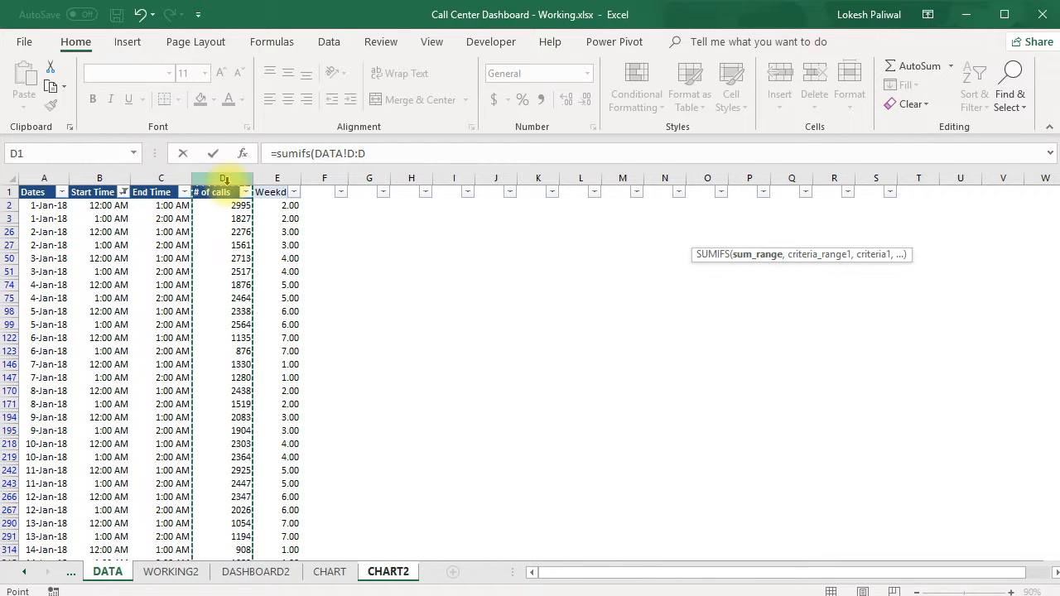
key(F4)
text(,)
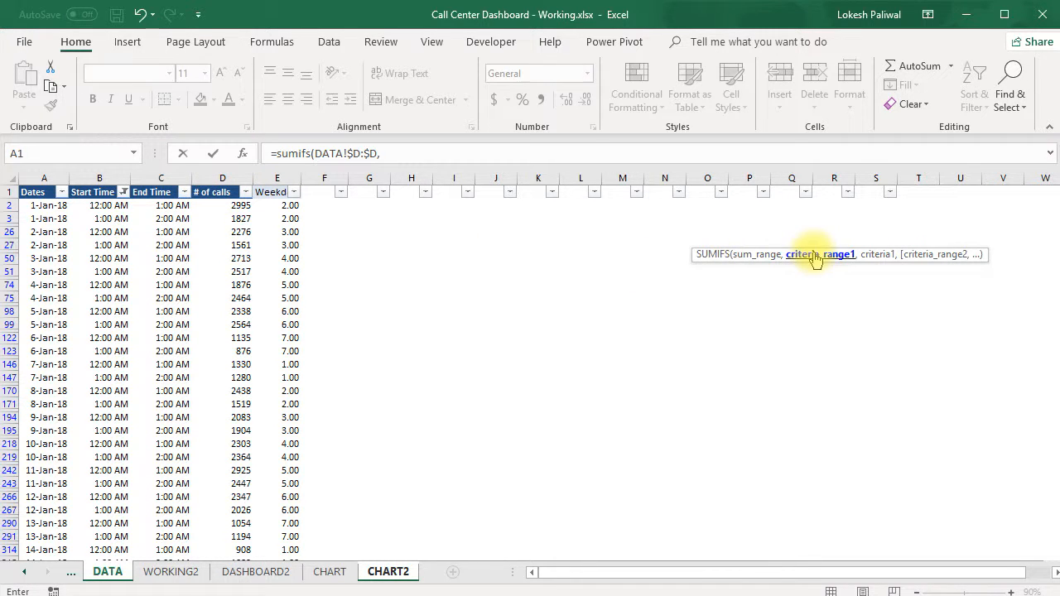
Add the first criteria pair to the SUMIFS: Start Time column DATA!$B:$B with ">="&CHART2!$AO4.
click(101, 177)
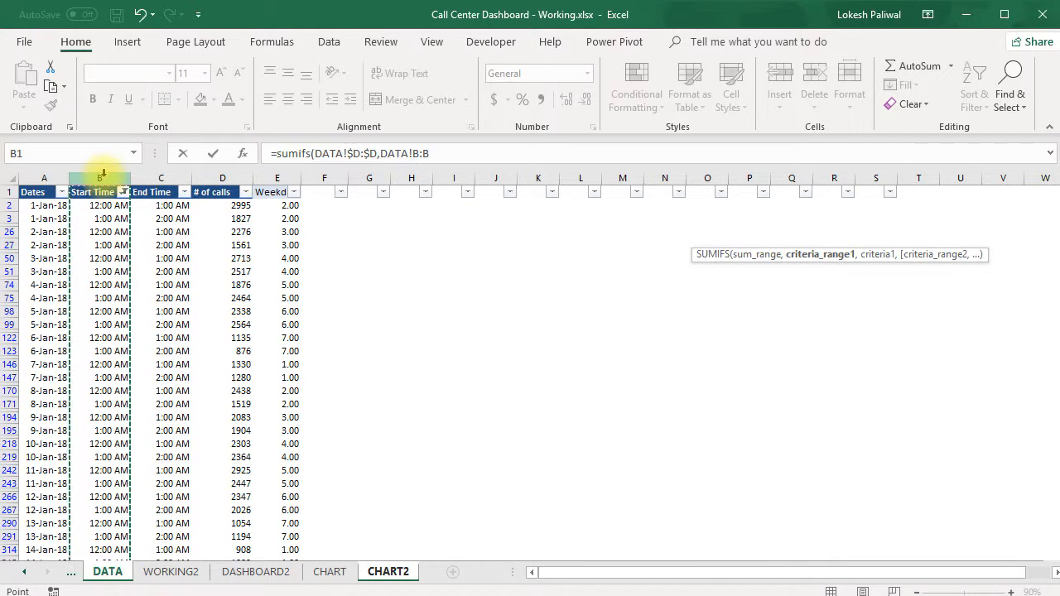
key(F4)
text(,">="&)
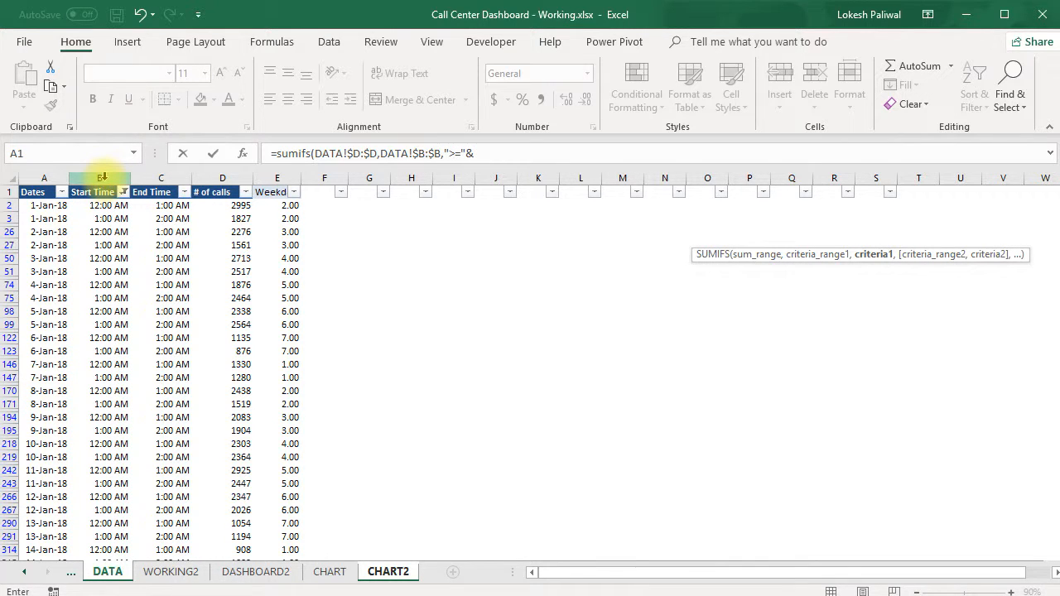
click(377, 572)
click(605, 238)
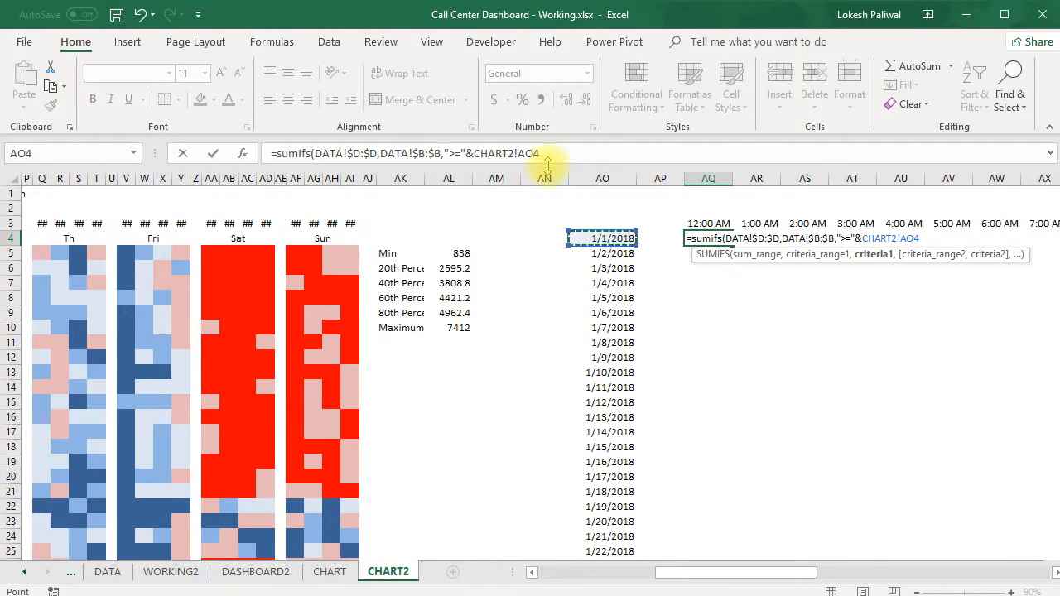
click(519, 154)
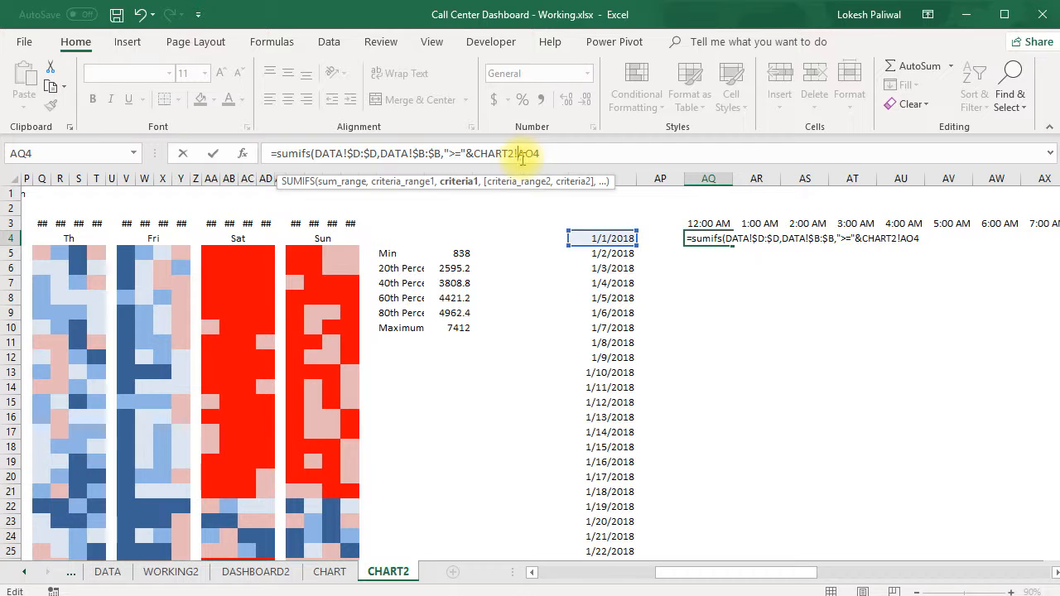
text(,)
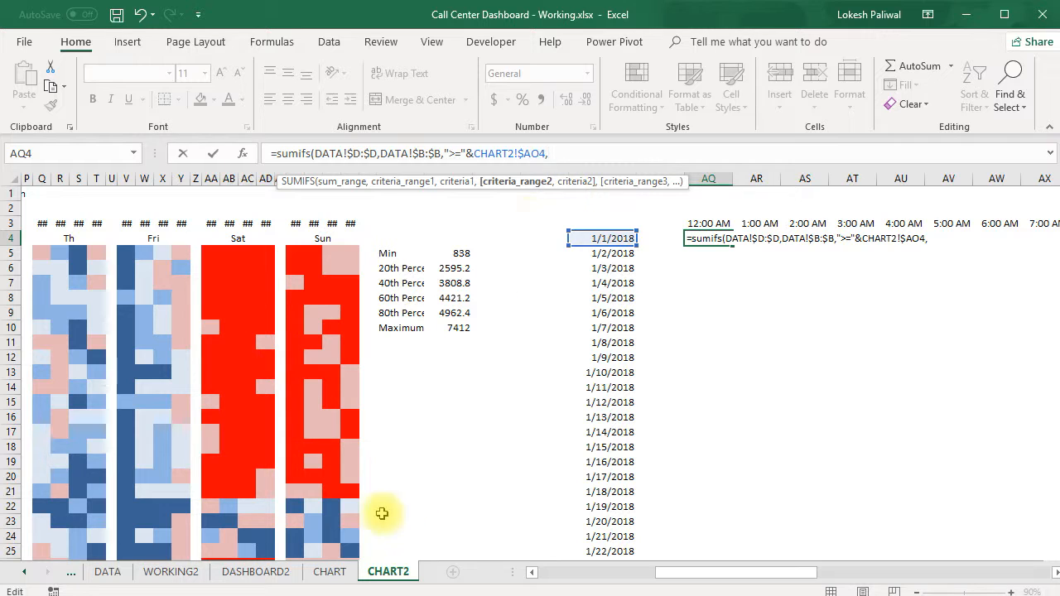
Add the second criteria pair to the SUMIFS: End Time column DATA!$C:$C with "<="&CHART2!AR$3.
click(106, 571)
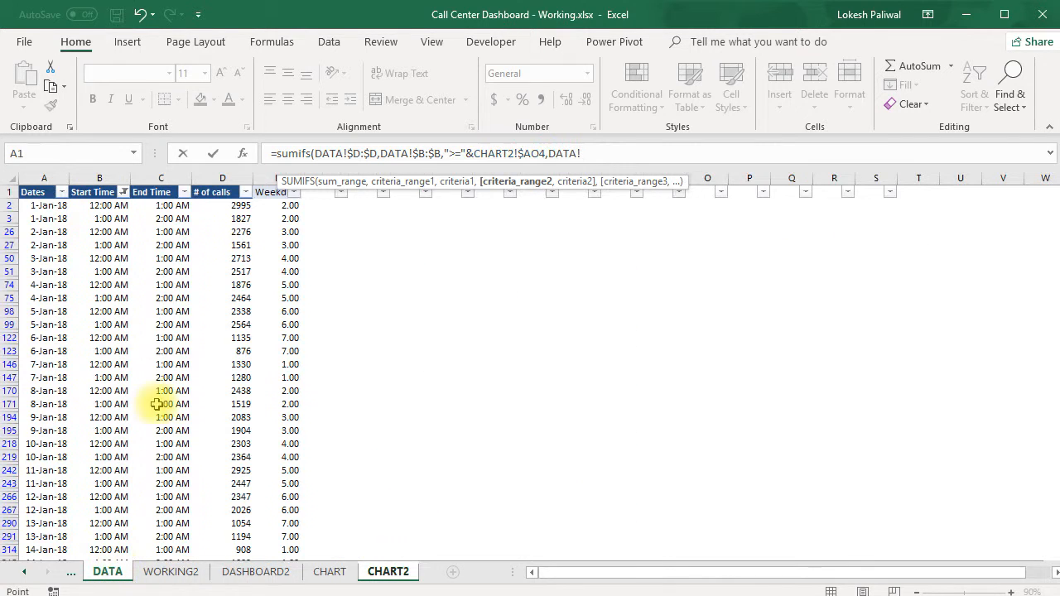
click(166, 180)
key(F4)
text(,"<="&)
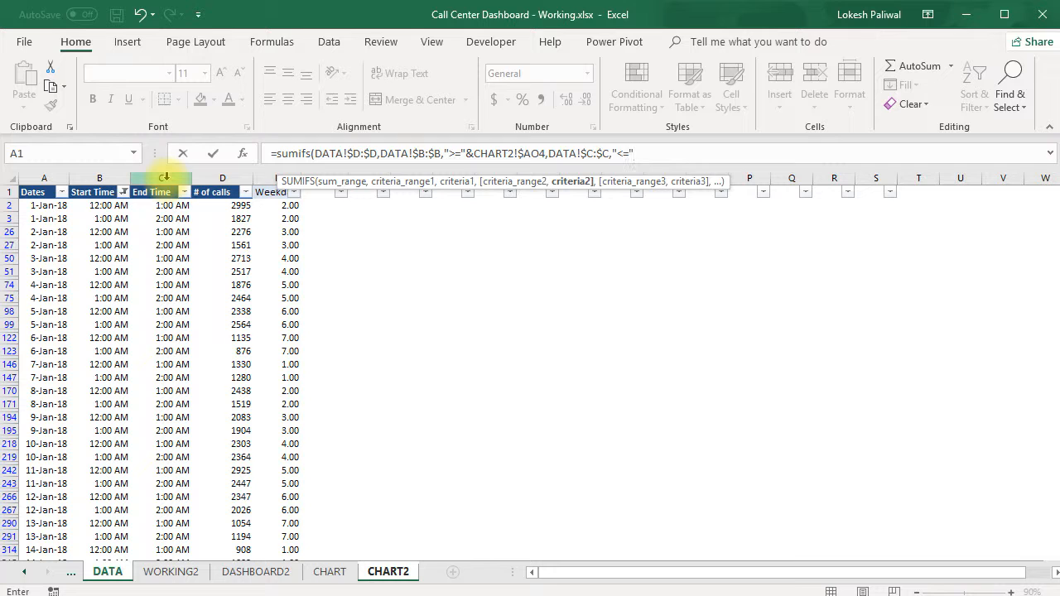
click(375, 571)
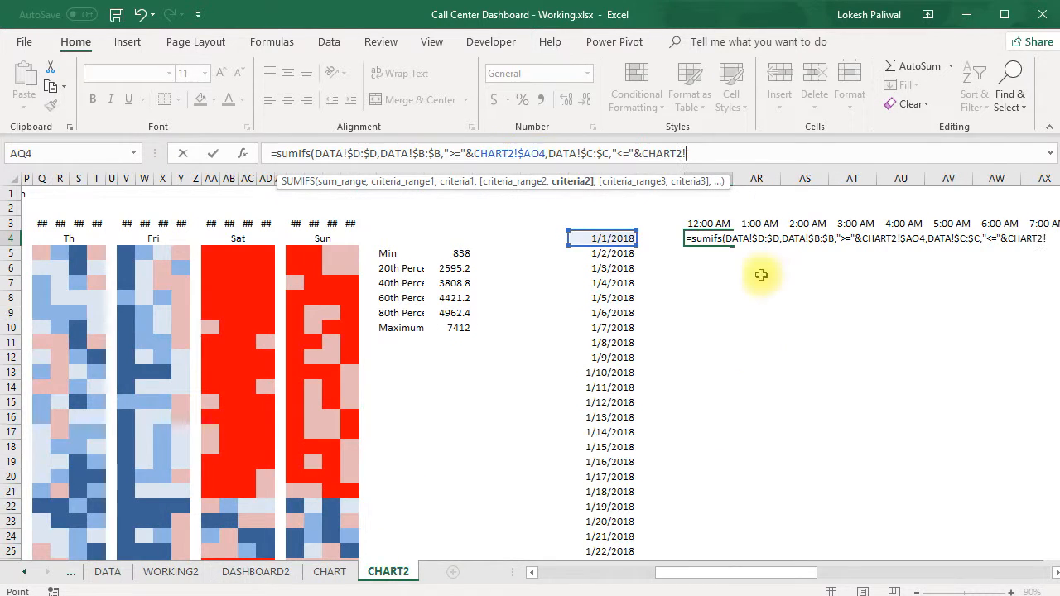
click(756, 223)
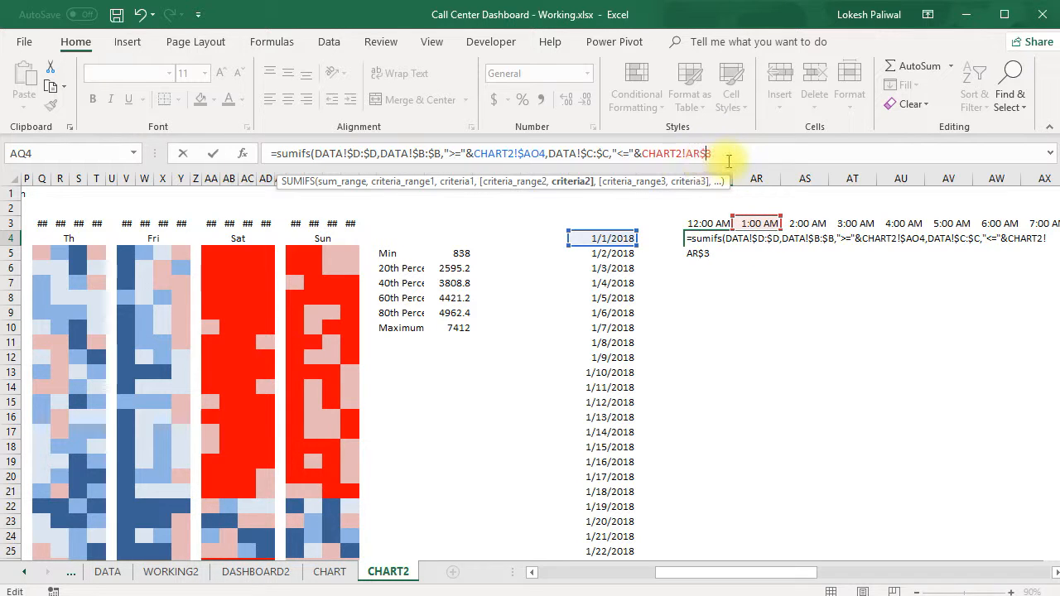
text(,)
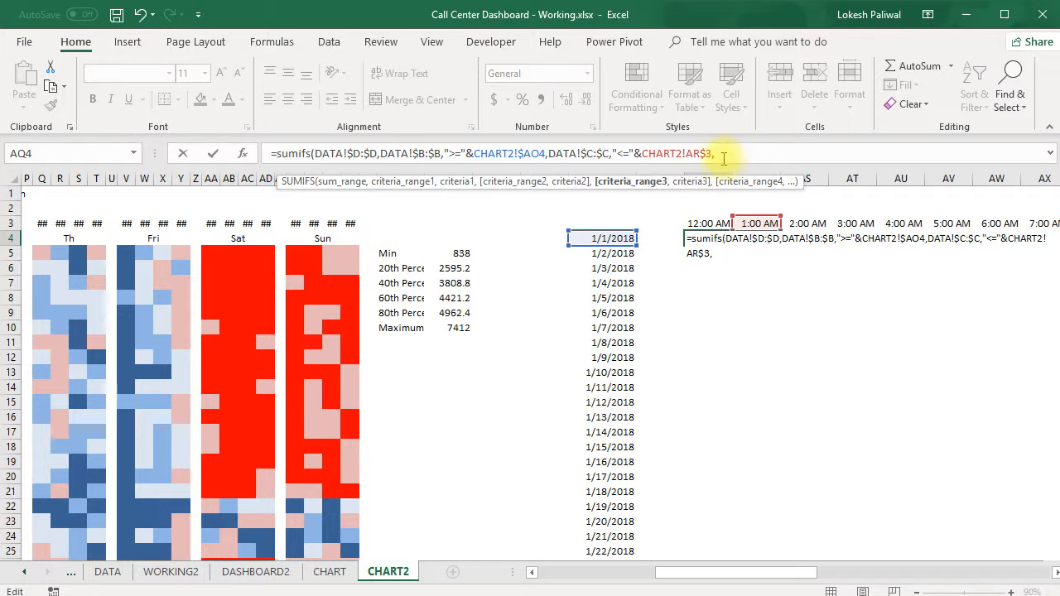
Change the Start Time criterion's reference in the AQ4 formula to the 12:00 AM header, CHART2!AQ$3.
click(545, 151)
drag(578, 242, 691, 225)
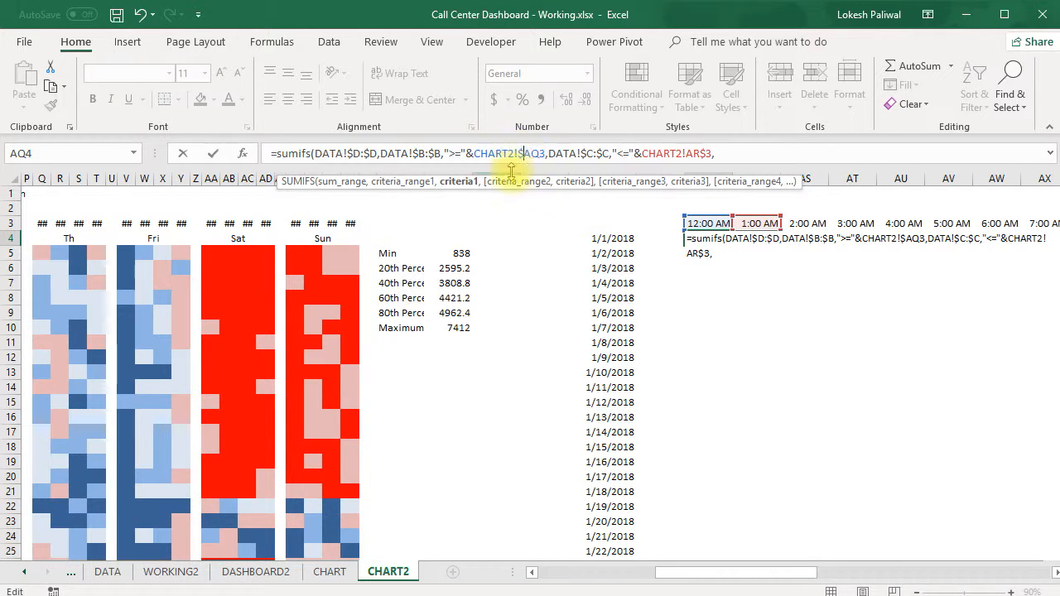
key(F4)
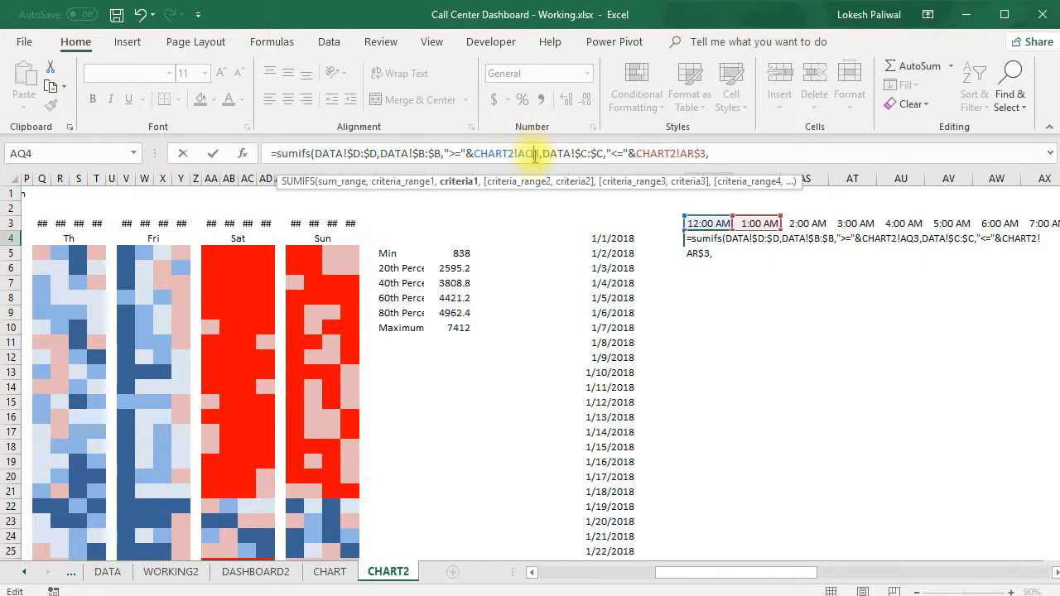
text($)
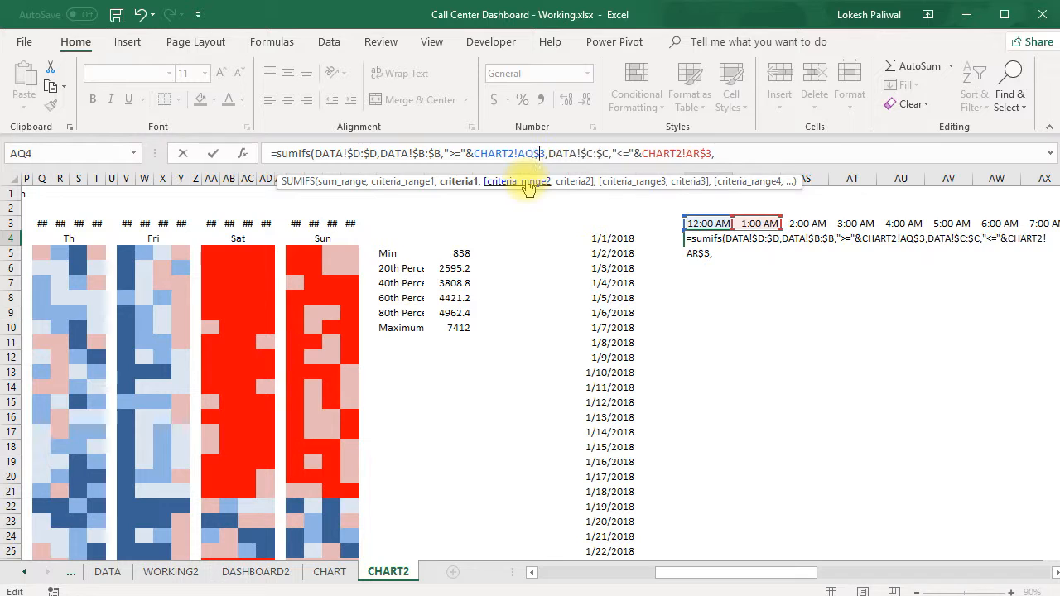
click(773, 157)
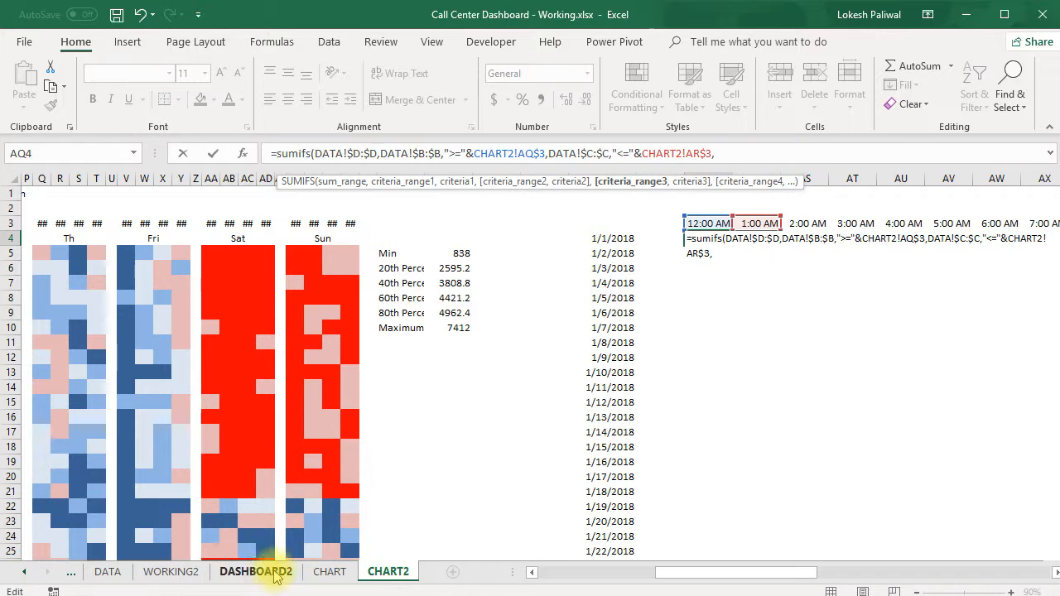
Add the Dates column DATA!$A:$A with criterion CHART2!$AO4 as the third pair, and complete the SUMIFS formula in AQ4.
click(122, 571)
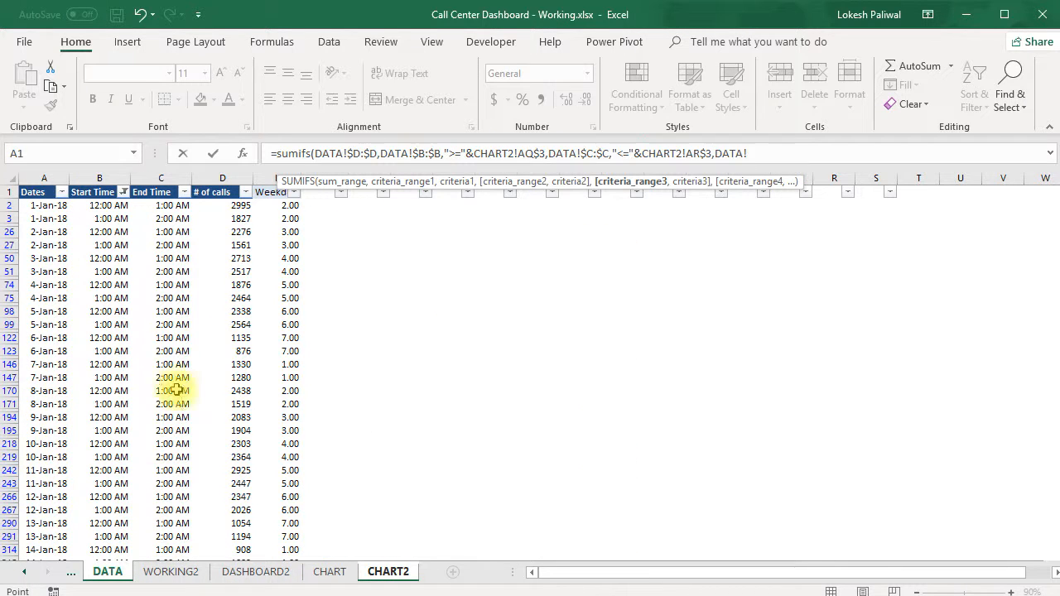
click(37, 179)
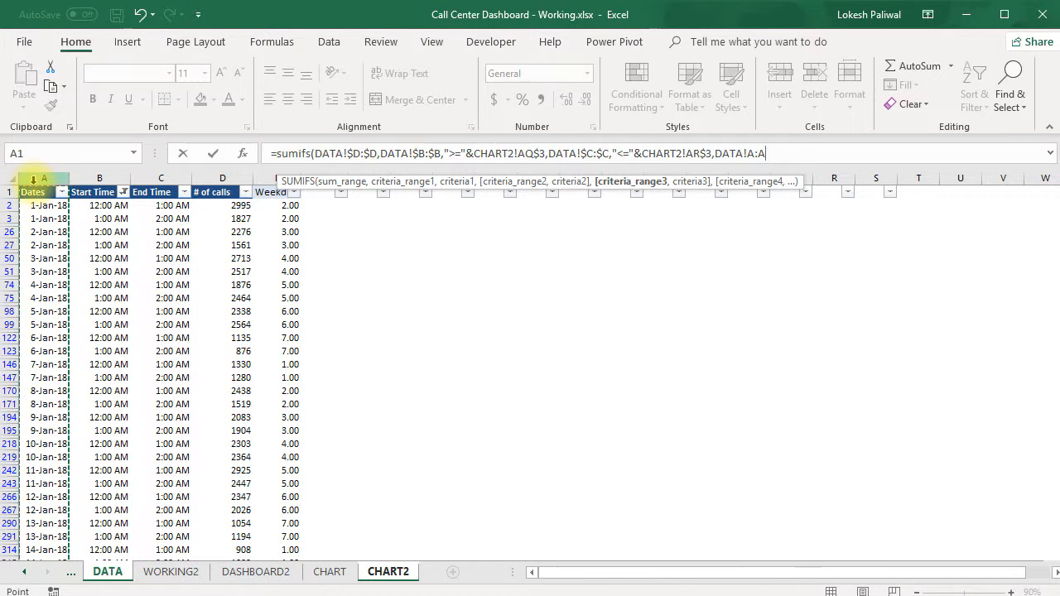
text(,)
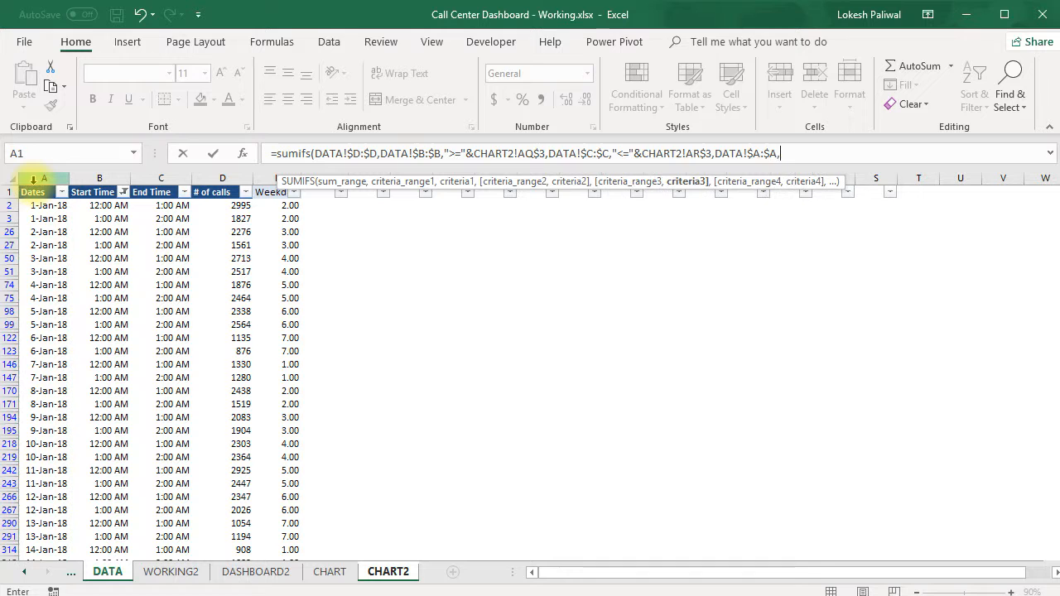
click(384, 572)
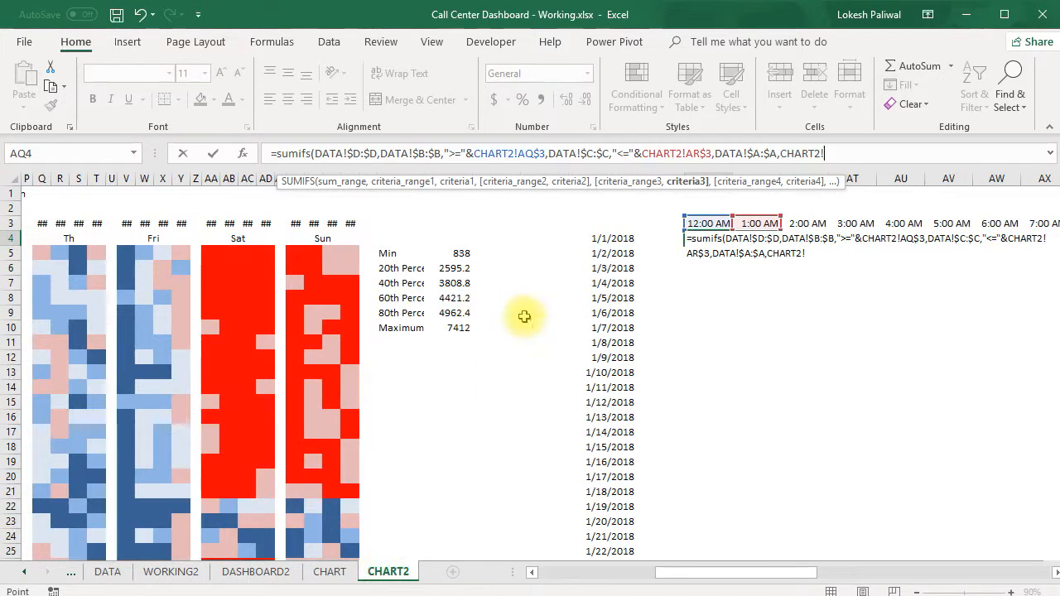
click(602, 239)
click(824, 155)
text($AO4)
text())
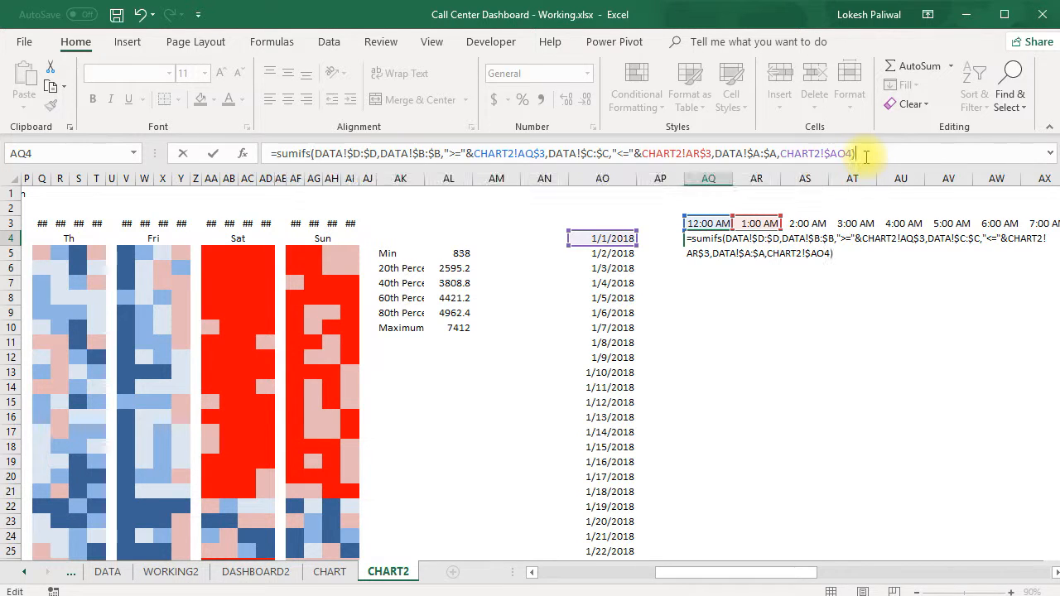
key(ctrl+Return)
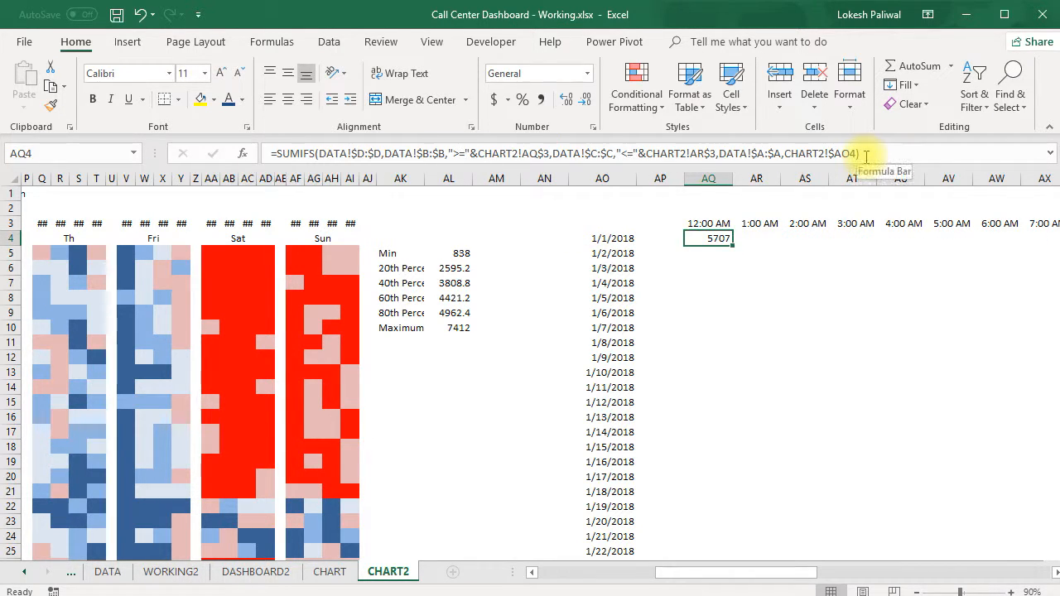
click(883, 154)
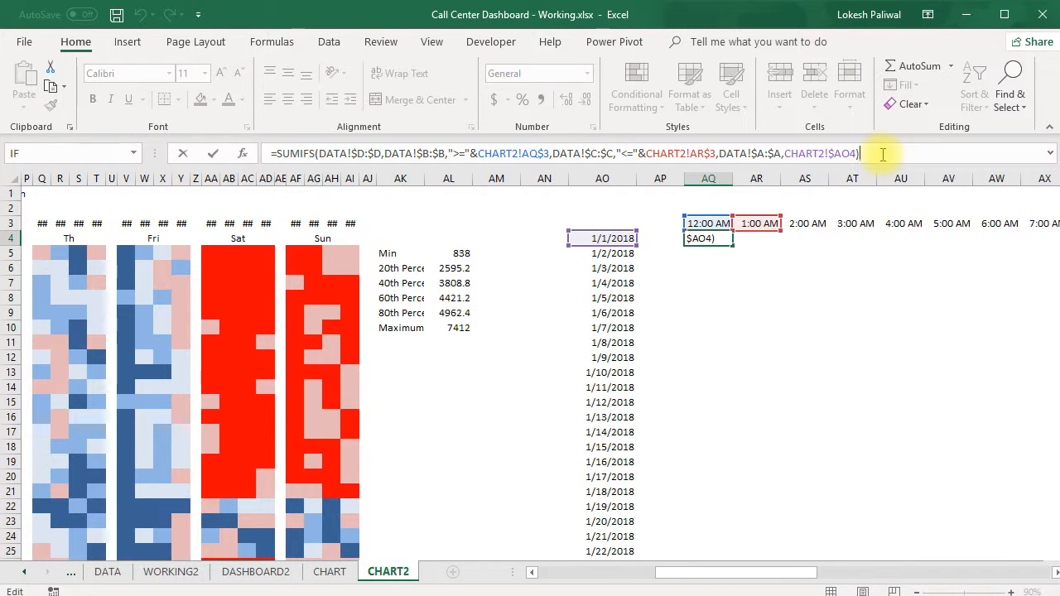
key(ctrl+Return)
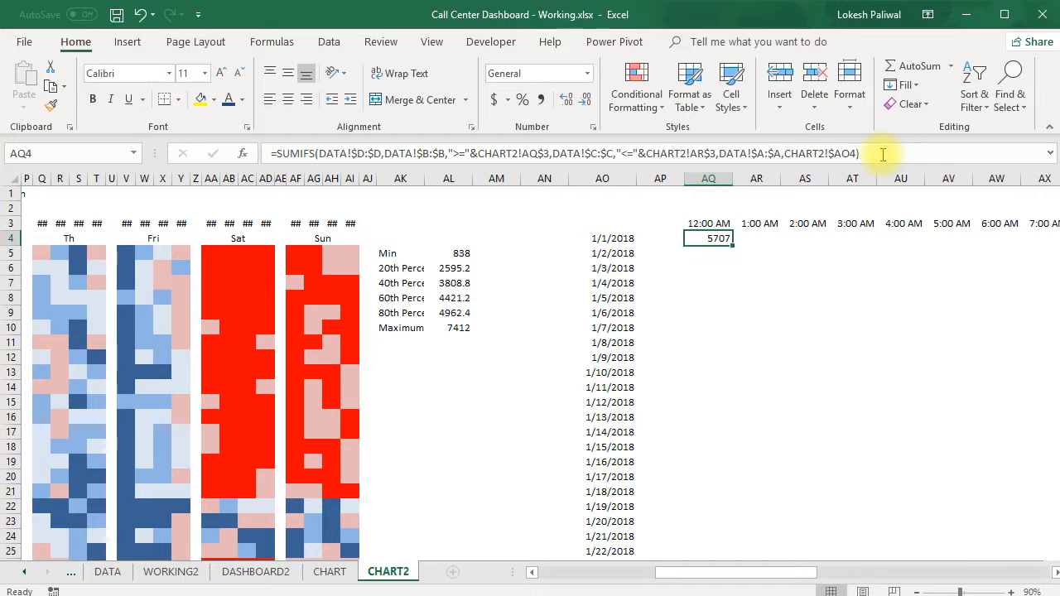
Copy the SUMIFS formula from AQ4 across the whole date-by-hour grid, AQ4:BN34.
key(ctrl+c)
key(Left)
key(Left)
key(ctrl+Down)
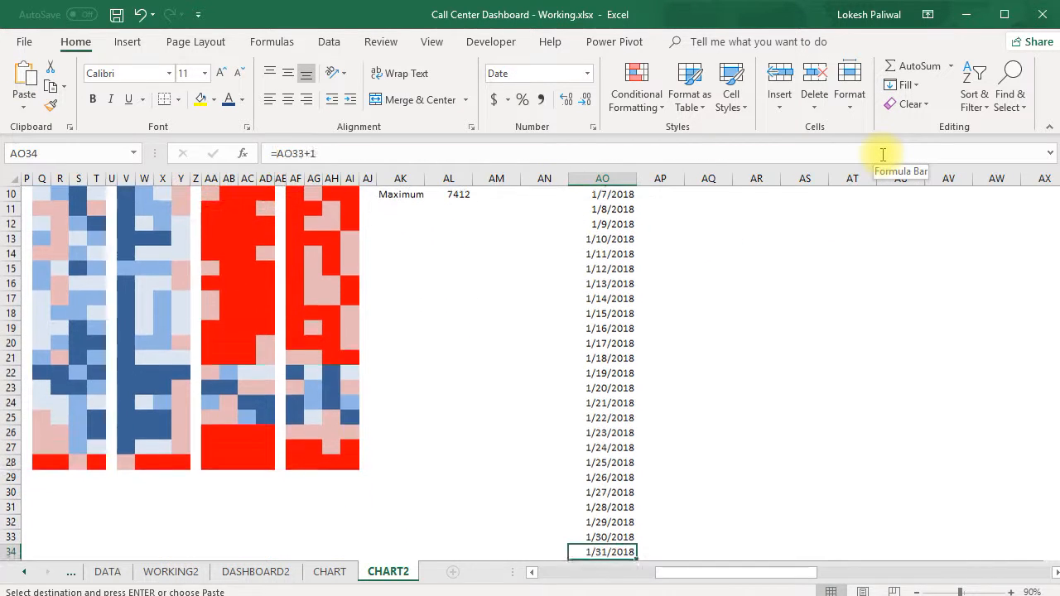
key(Right)
key(Right)
key(ctrl+shift+Up)
key(shift+Right)
key(shift+Right)
key(shift+Right)
key(shift+Right)
key(shift+Right)
key(shift+Right)
key(shift+Right)
key(shift+Right)
key(shift+Right)
key(shift+Right)
key(shift+Right)
key(shift+Right)
key(shift+Right)
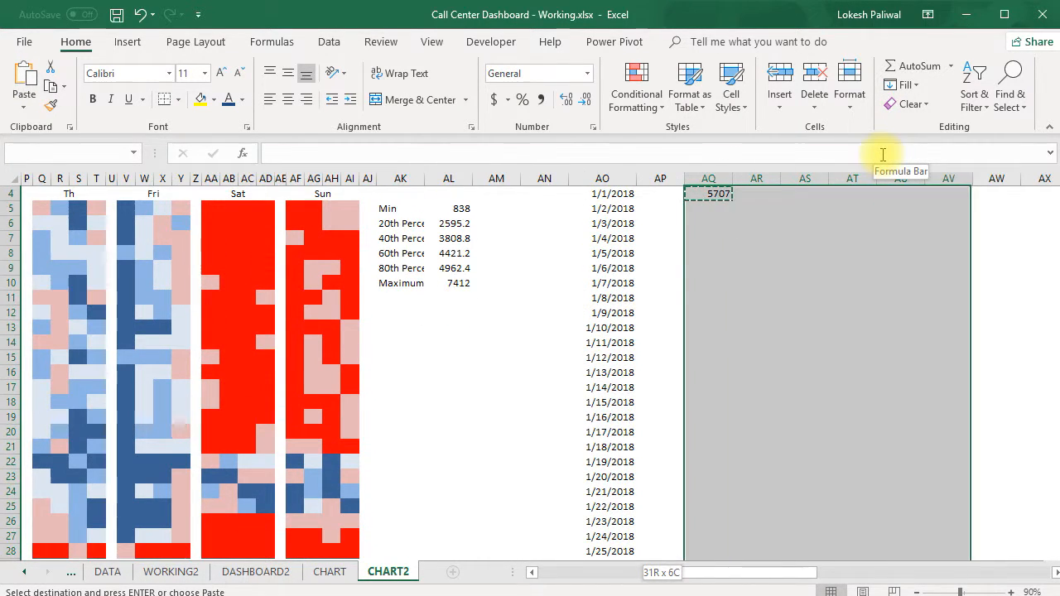
key(shift+Right)
key(shift+Right)
key(shift+Right)
key(shift+Right)
key(shift+Right)
key(shift+Right)
key(shift+Right)
key(shift+Right)
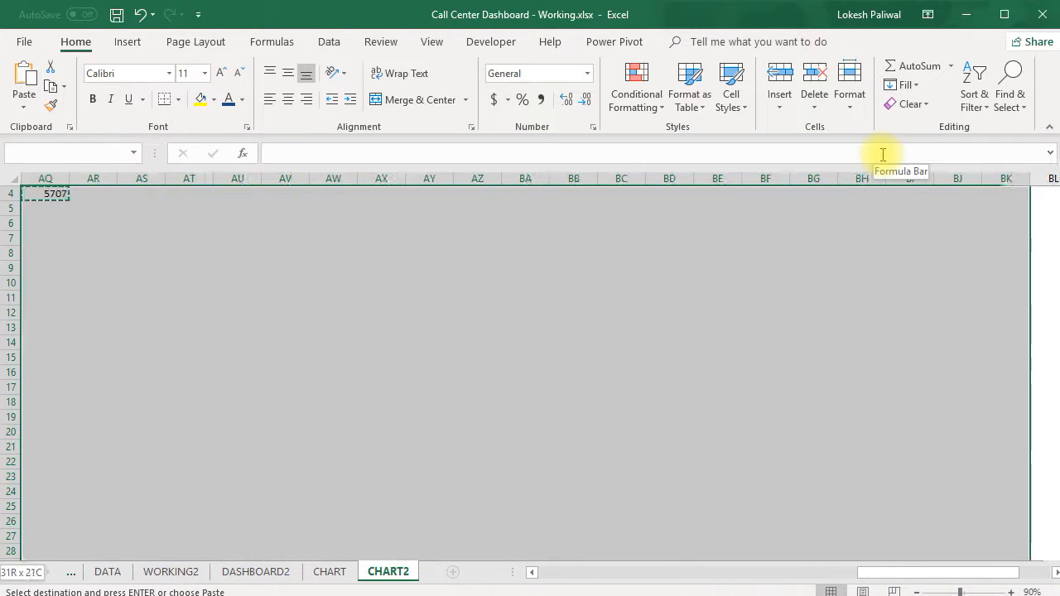
scroll(1023, 447, up, 1)
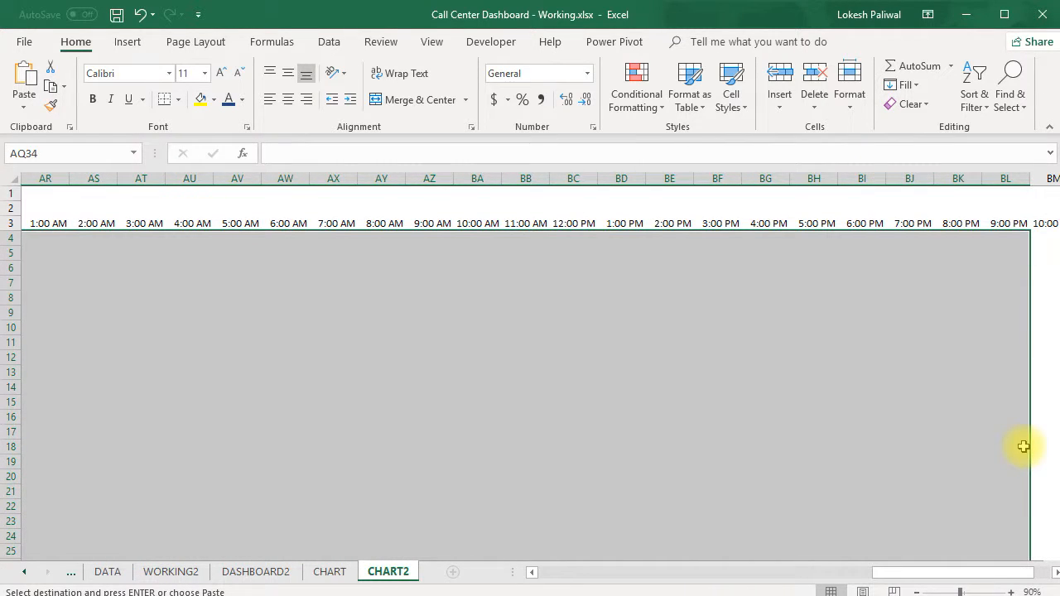
key(shift+Right)
key(shift+Right)
key(shift+Right)
key(shift+Right)
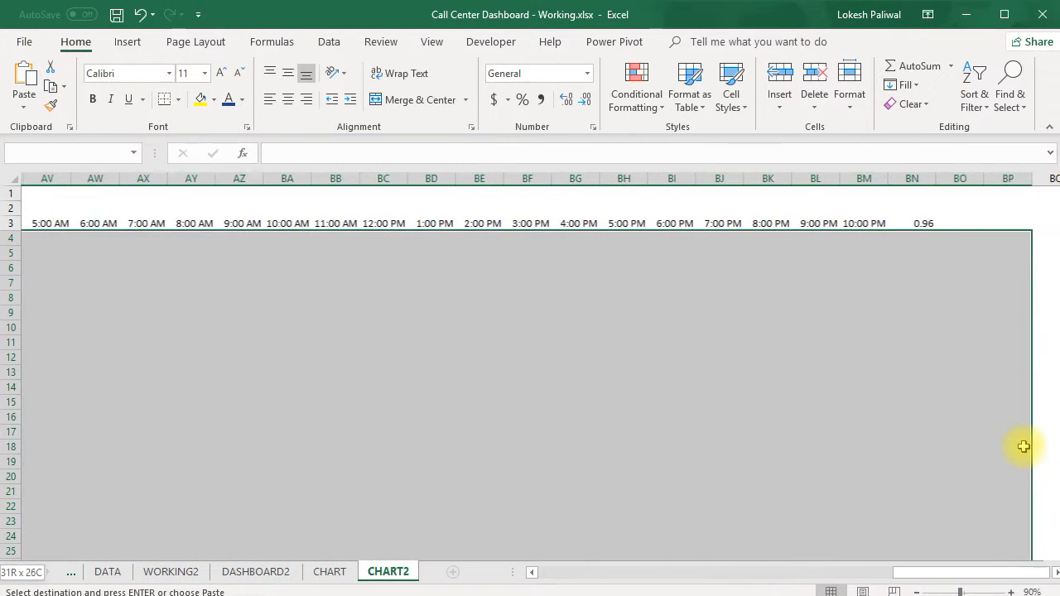
key(shift+Left)
key(shift+Left)
key(shift+Left)
key(shift+Right)
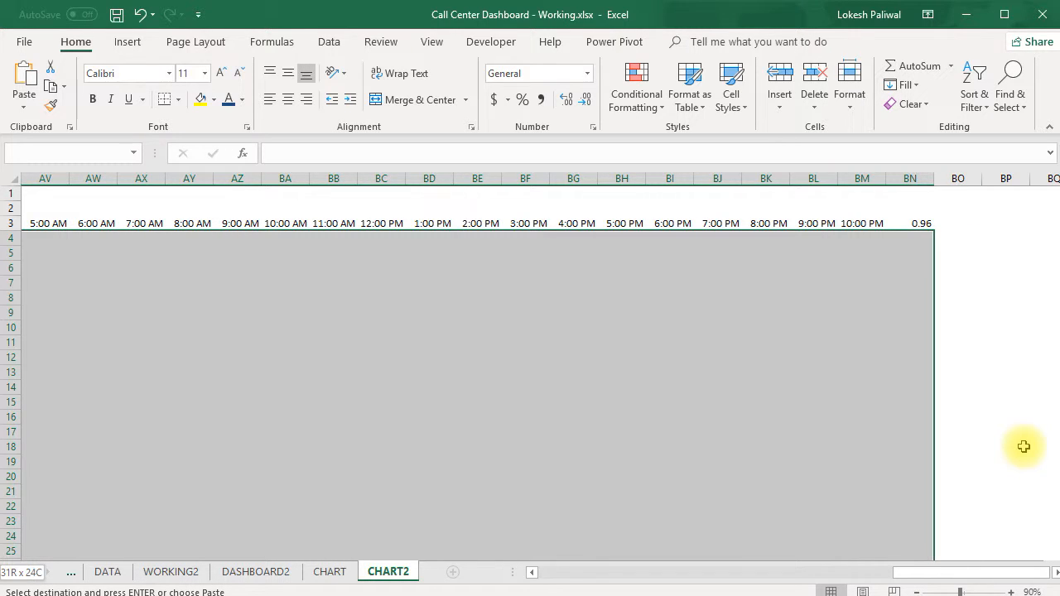
key(Return)
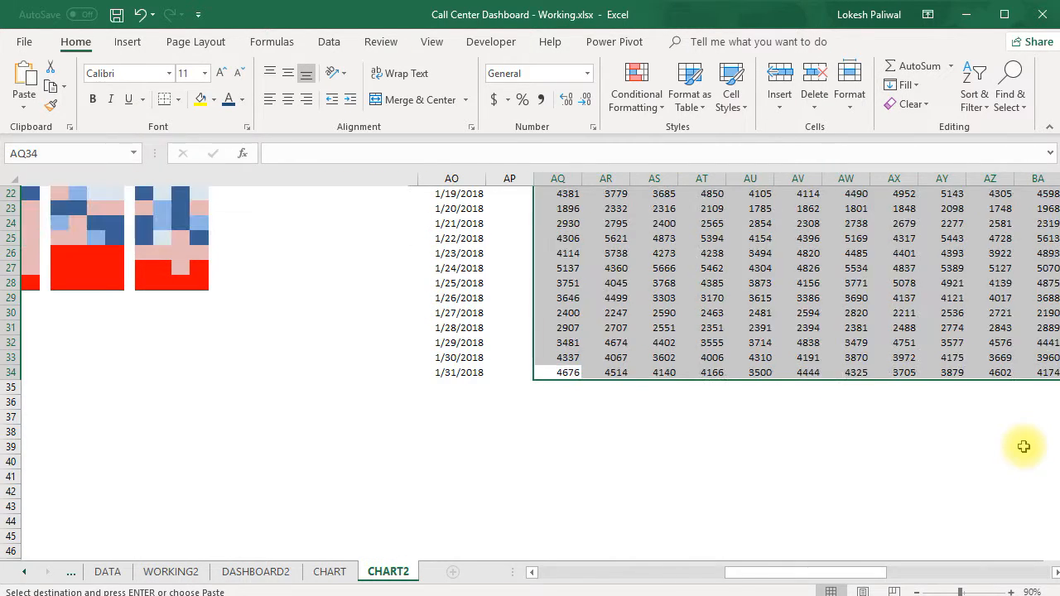
Copy the time format of the 10:00 PM header in BM3 to the last hour header, BN3.
scroll(1024, 447, up, 3)
key(ctrl+Up)
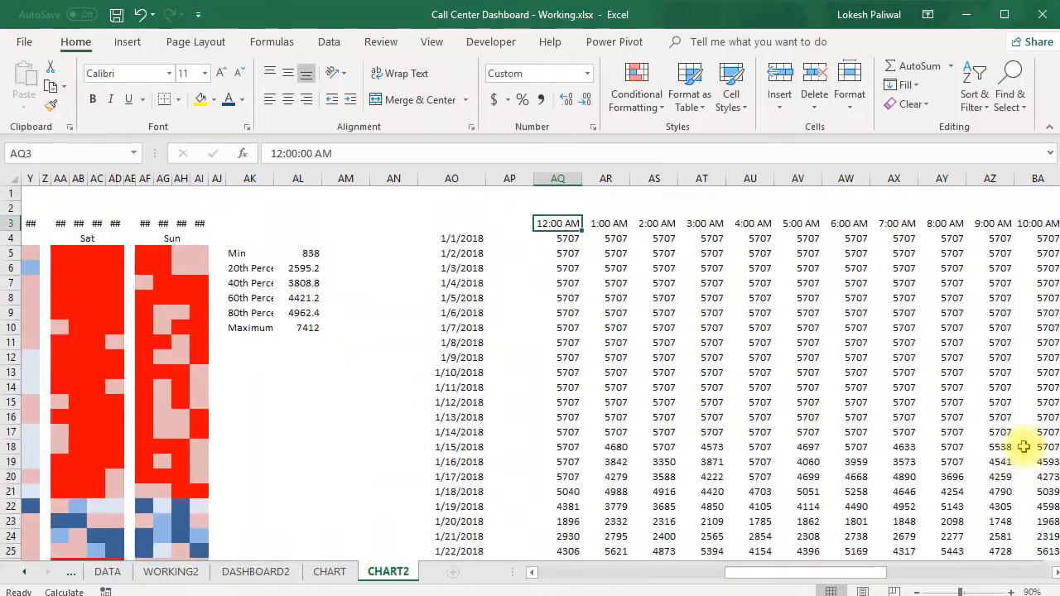
key(ctrl+Right)
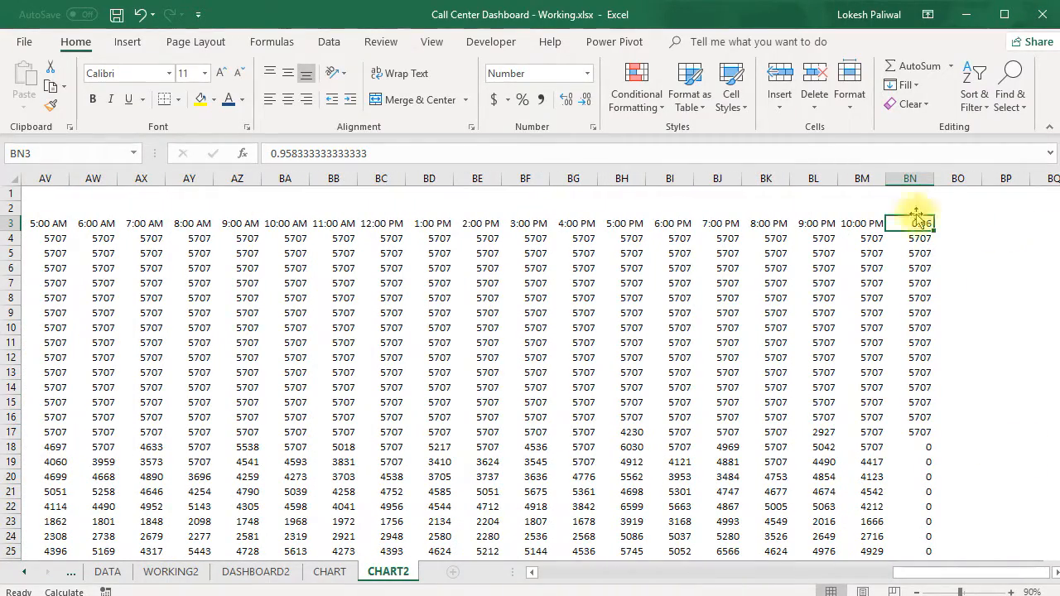
click(868, 219)
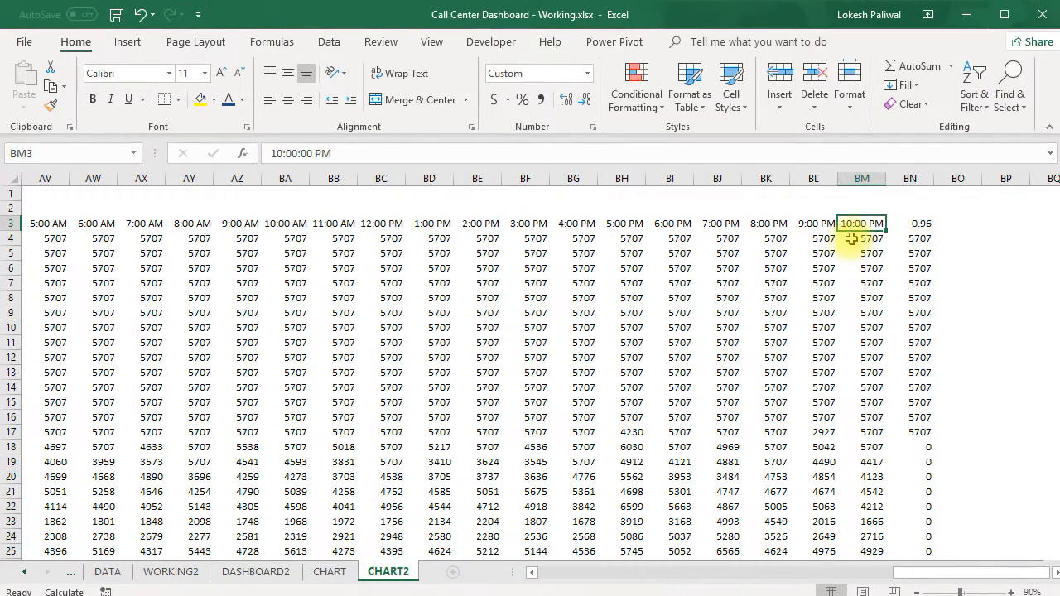
click(50, 105)
click(918, 225)
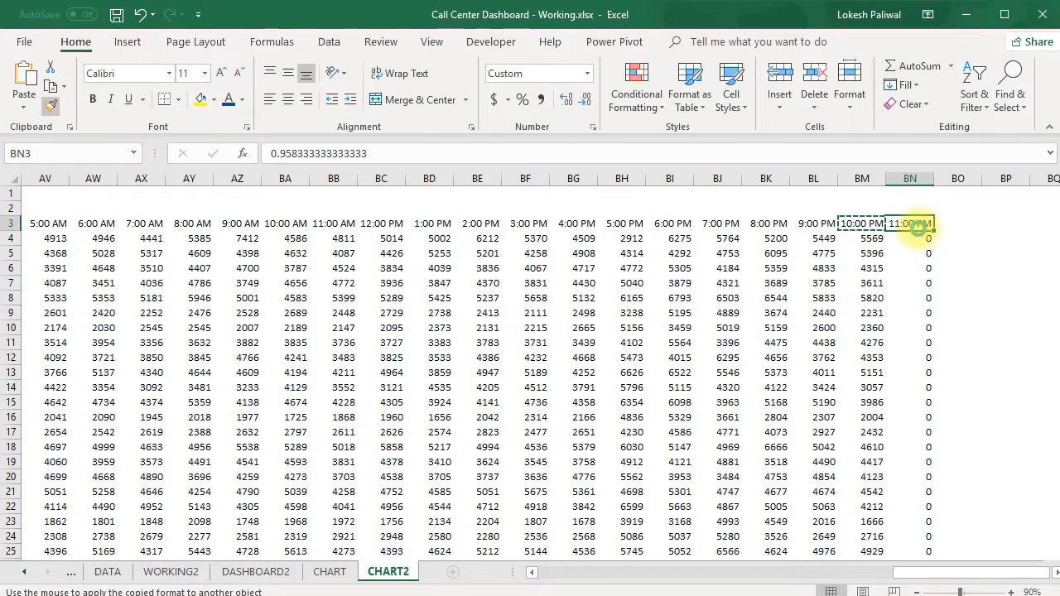
Change the End Time criterion's reference in the BN4 formula to the 12:00 AM header, CHART2!AQ$3.
double_click(921, 238)
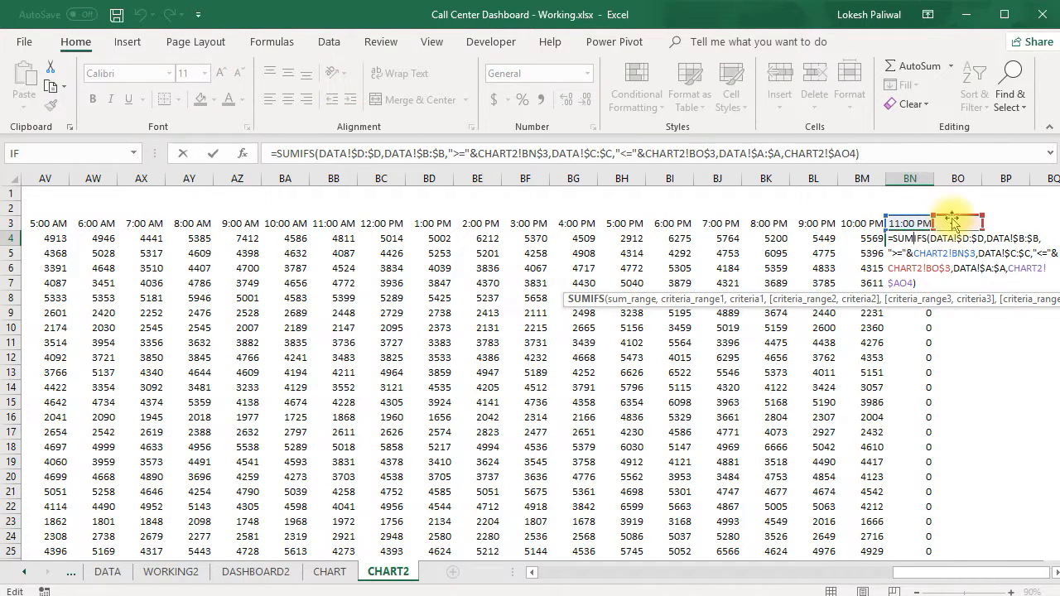
drag(955, 222, 300, 237)
key(Return)
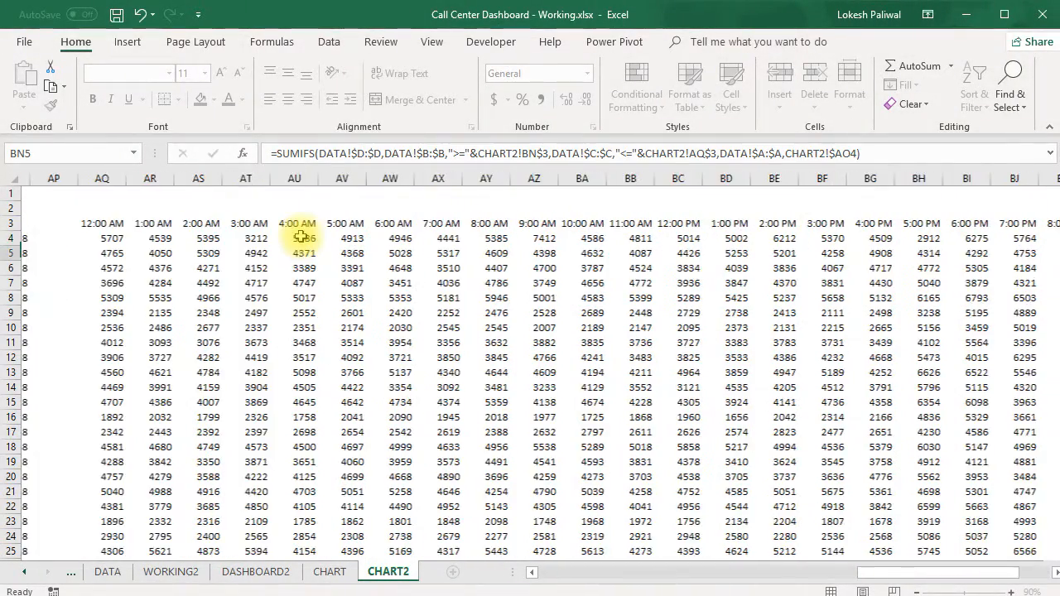
Copy the corrected BN4 formula down the rest of the 11:00 PM column to row 34.
key(Up)
key(Right)
key(Left)
key(ctrl+c)
key(Down)
key(ctrl+shift+Down)
key(ctrl+v)
key(Escape)
key(Up)
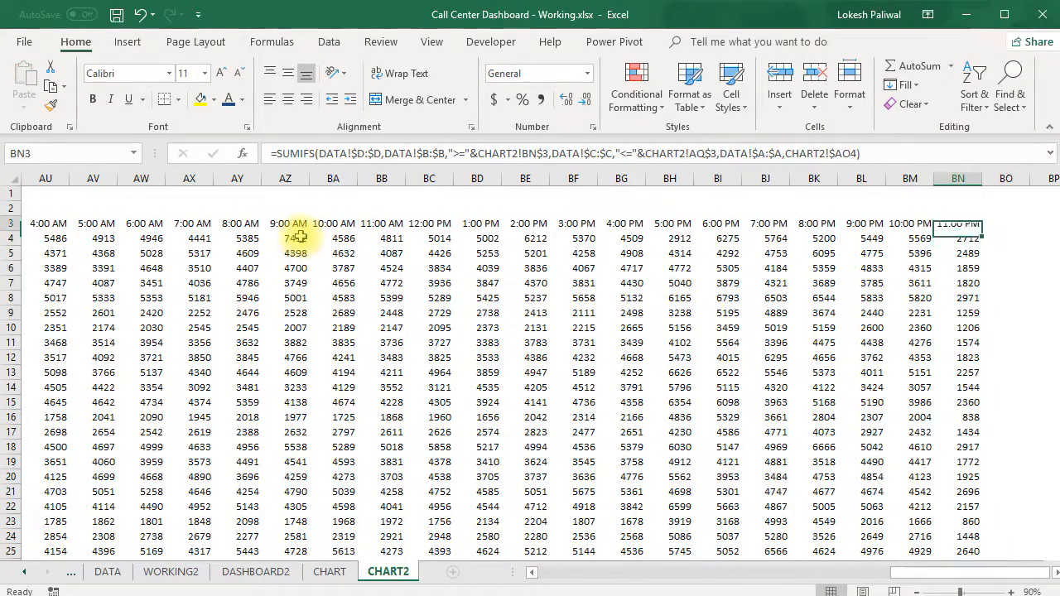
Review the completed hourly table, and examine the Hourly Calls Volume scatter chart on the DASHBOARD sheet as the model.
key(Up)
key(ctrl+Left)
key(Left)
key(Left)
key(Left)
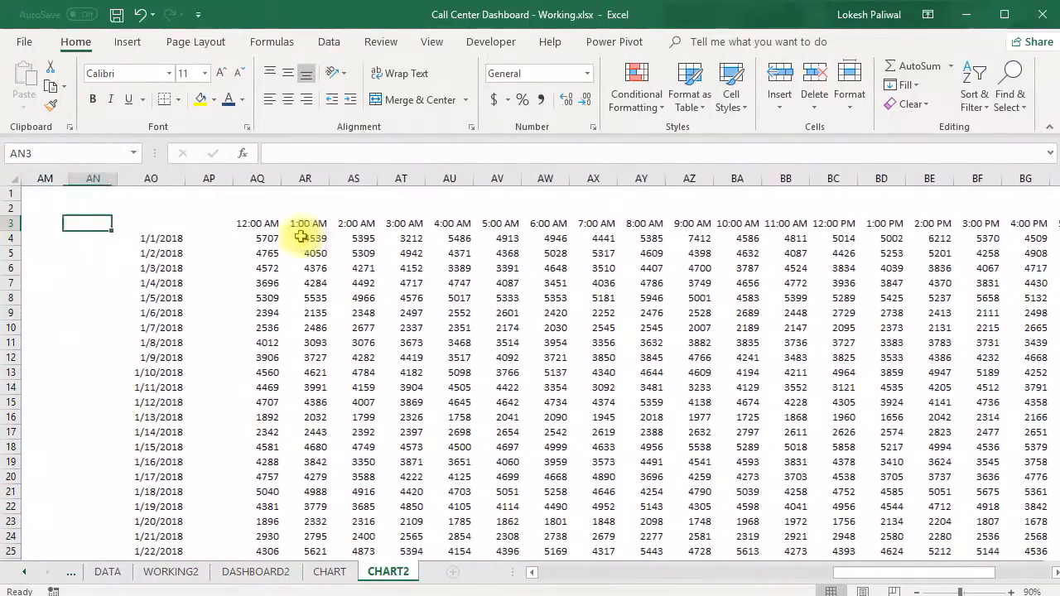
key(Right)
key(Right)
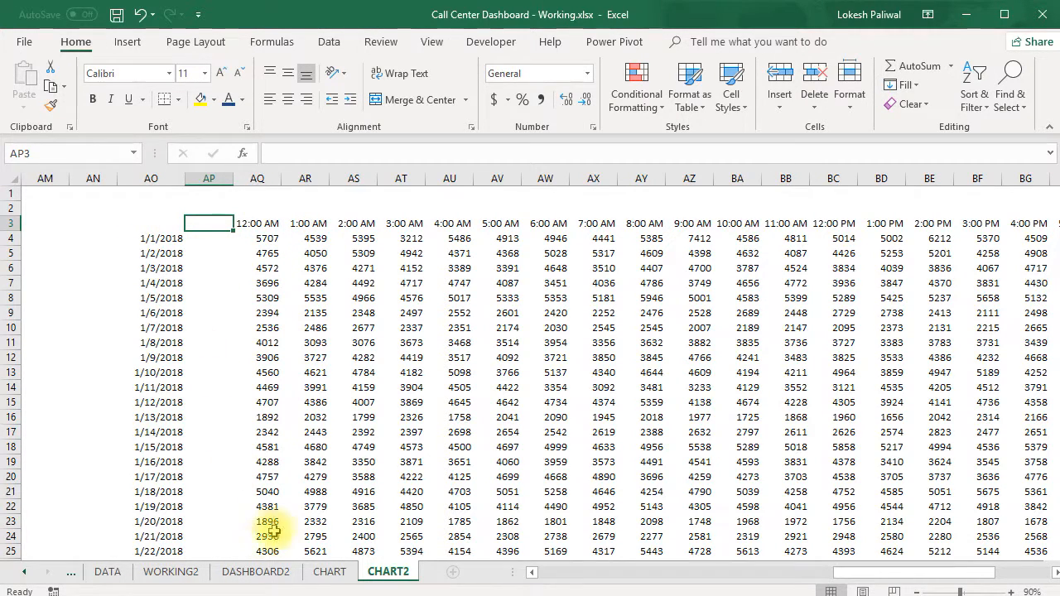
click(67, 572)
click(66, 572)
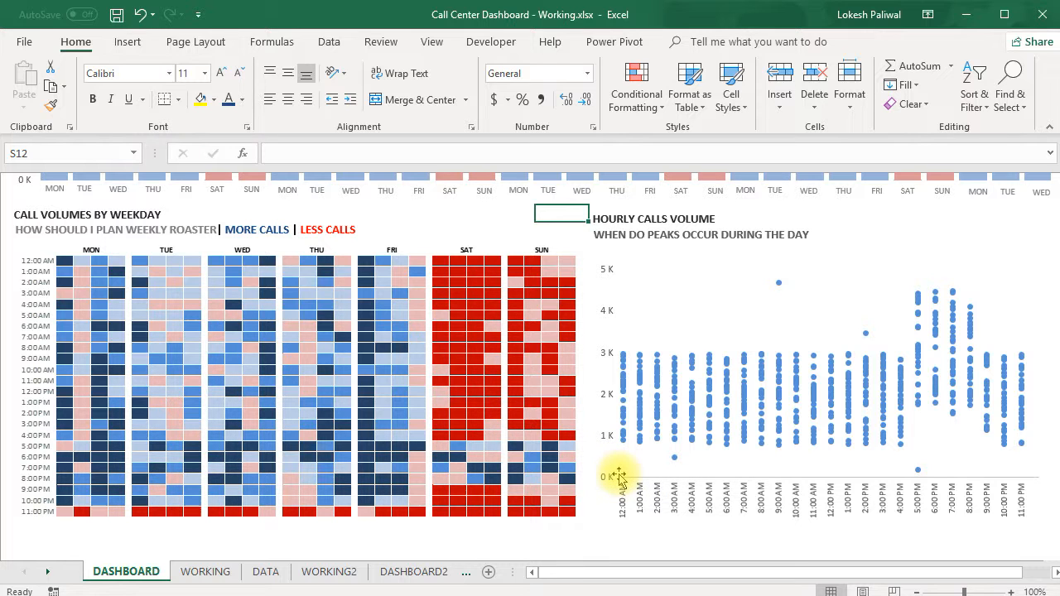
click(426, 571)
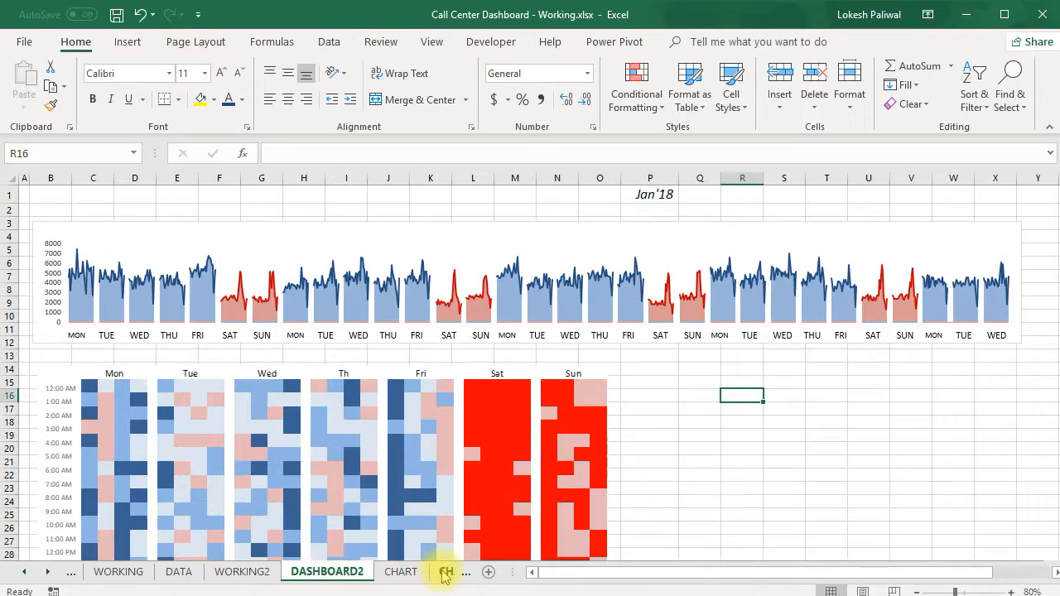
Insert a plain Scatter chart from the date-by-hour table AO3:BN34 on the CHART2 sheet.
click(445, 572)
drag(166, 225, 403, 374)
key(ctrl+shift+Down)
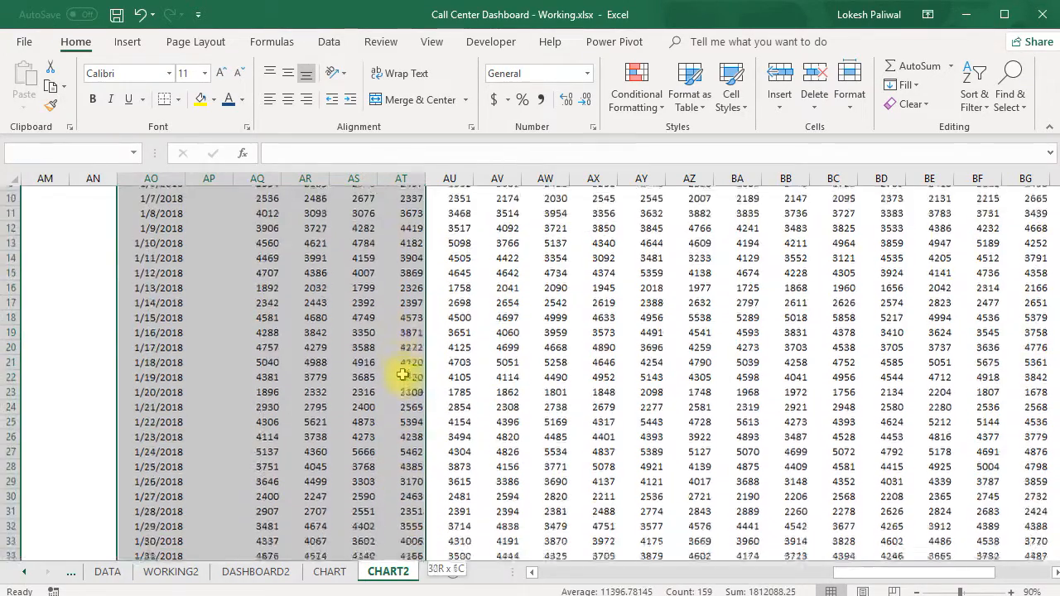
key(ctrl+shift+Right)
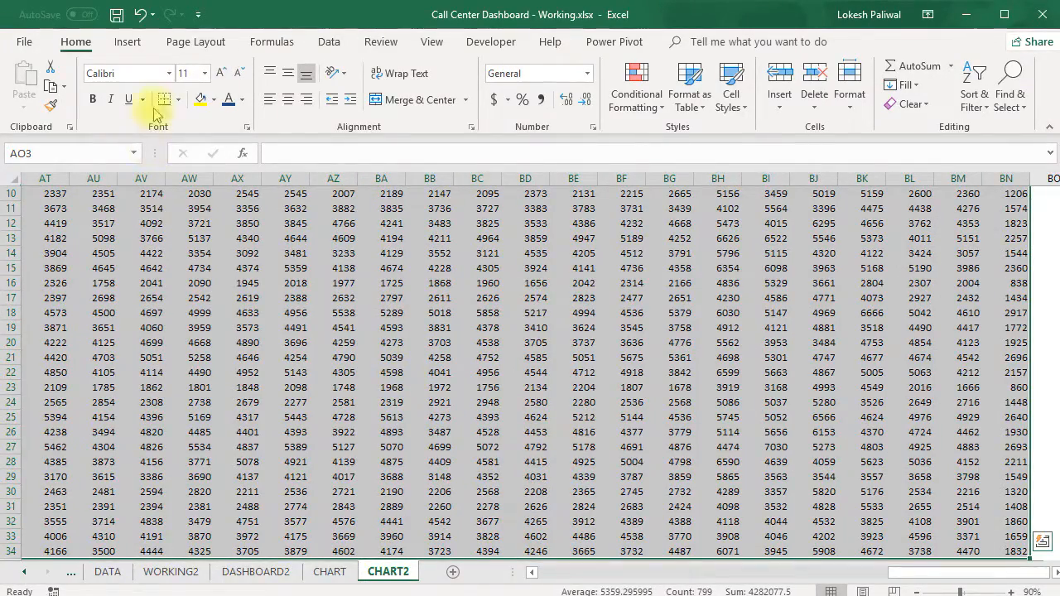
click(127, 42)
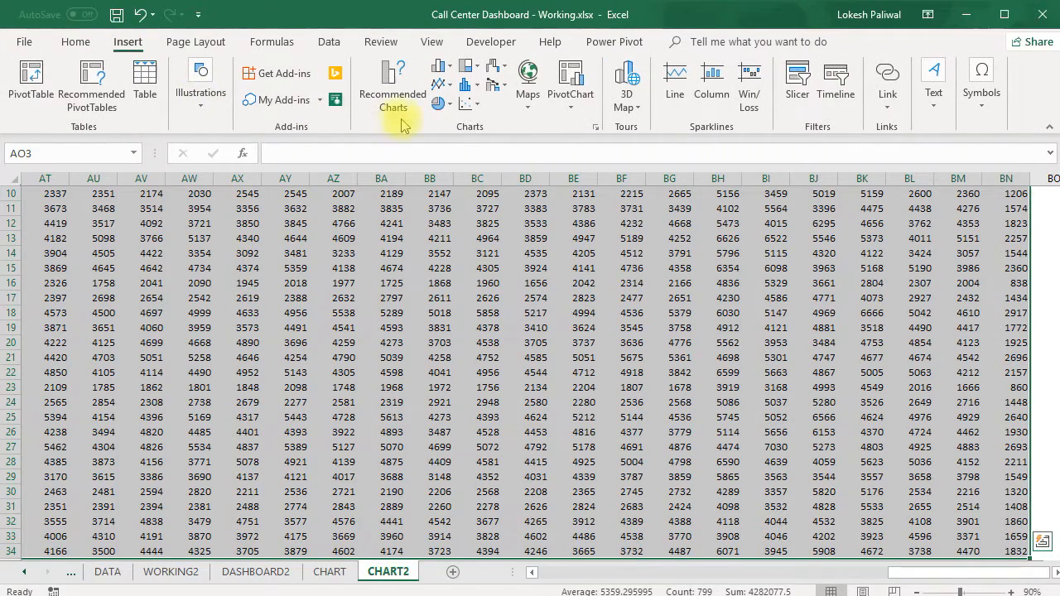
click(470, 103)
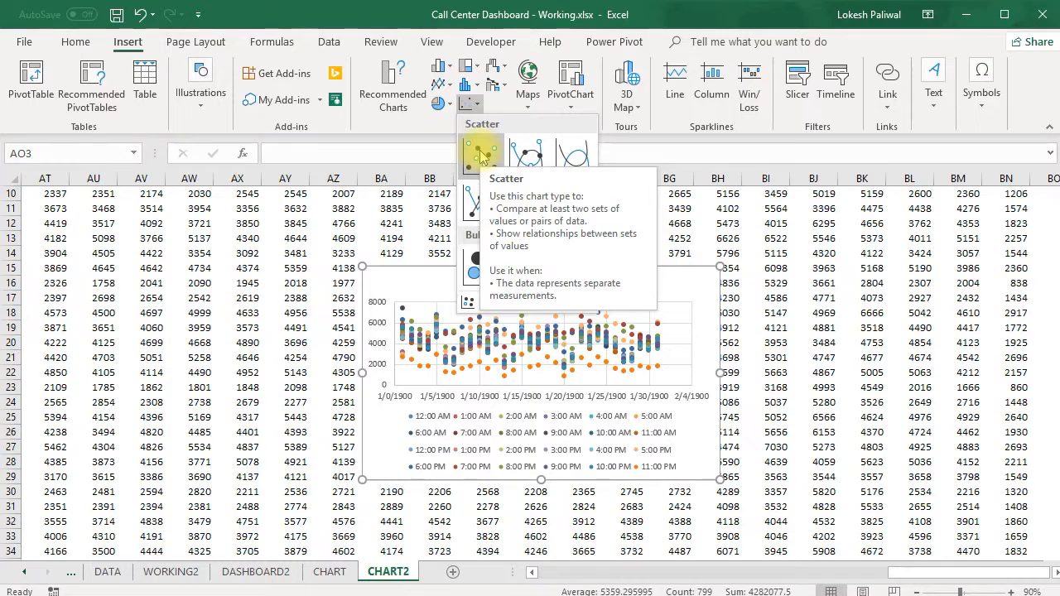
click(481, 155)
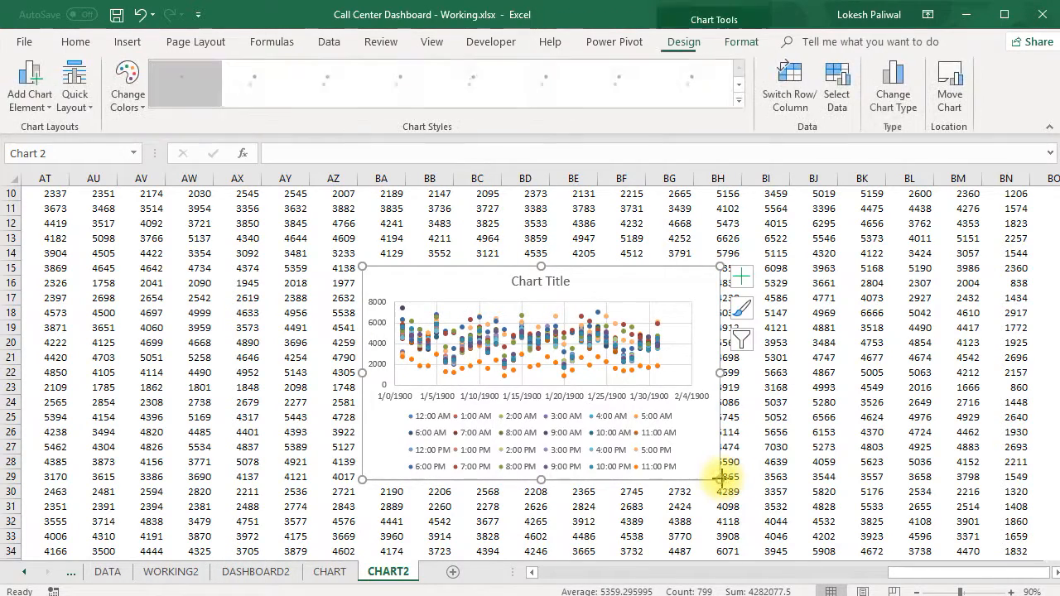
Move and widen the scatter chart, and switch its rows and columns so the hours run along the horizontal axis.
drag(693, 280, 464, 251)
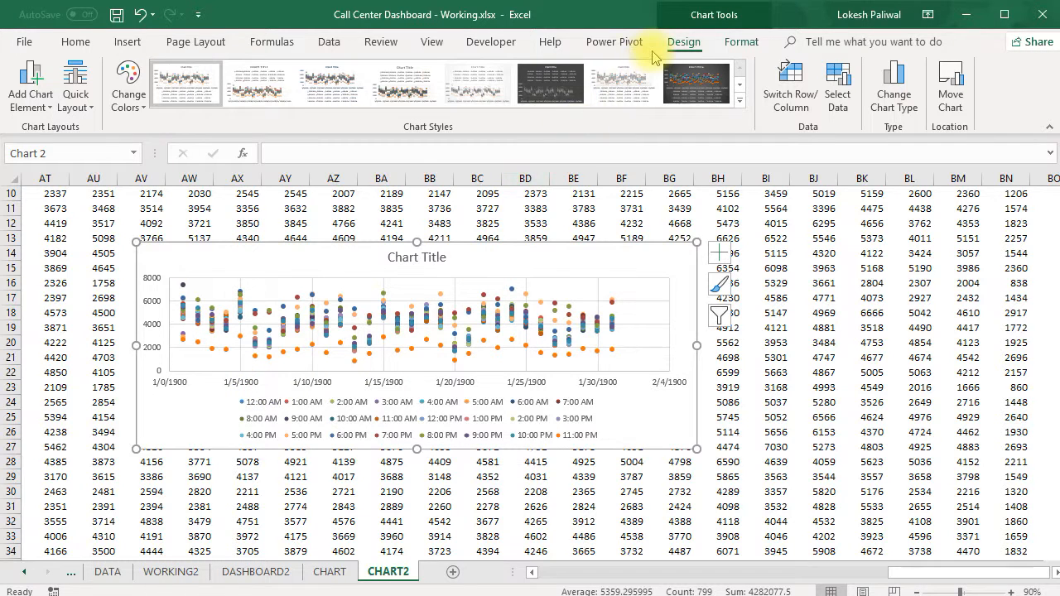
click(777, 99)
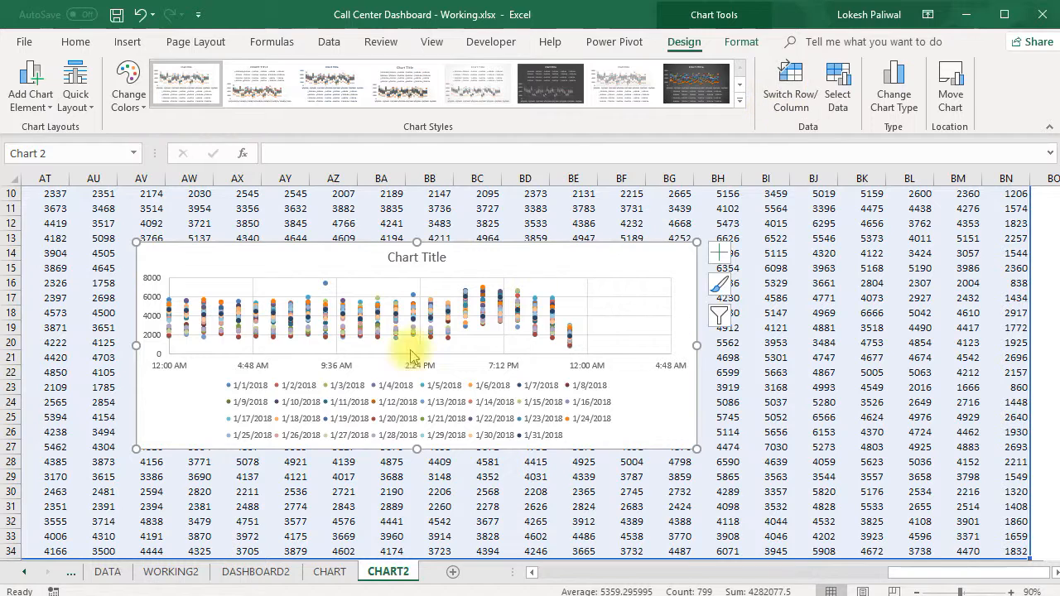
click(300, 406)
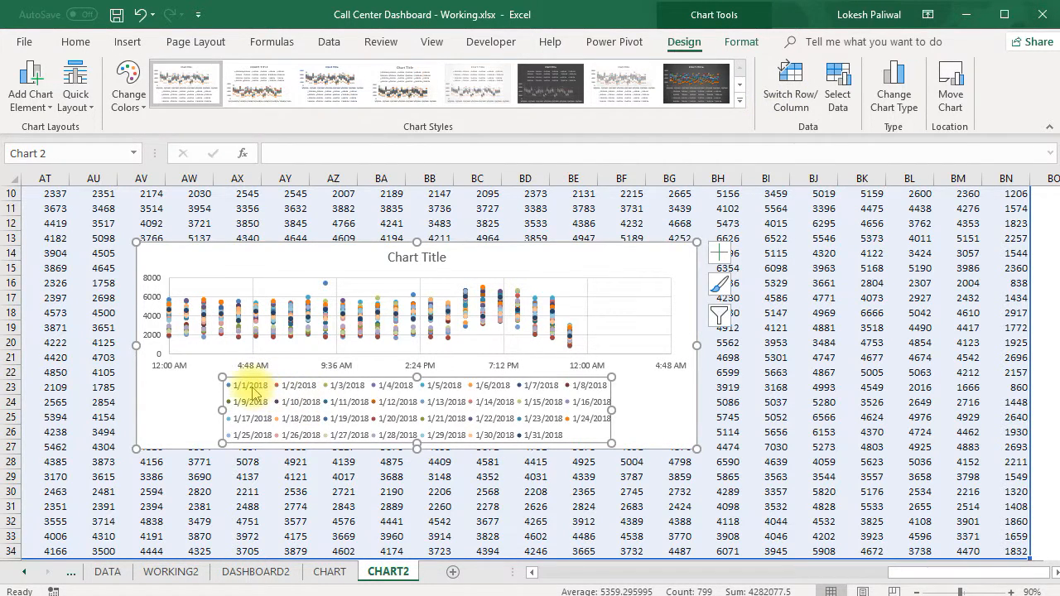
click(255, 393)
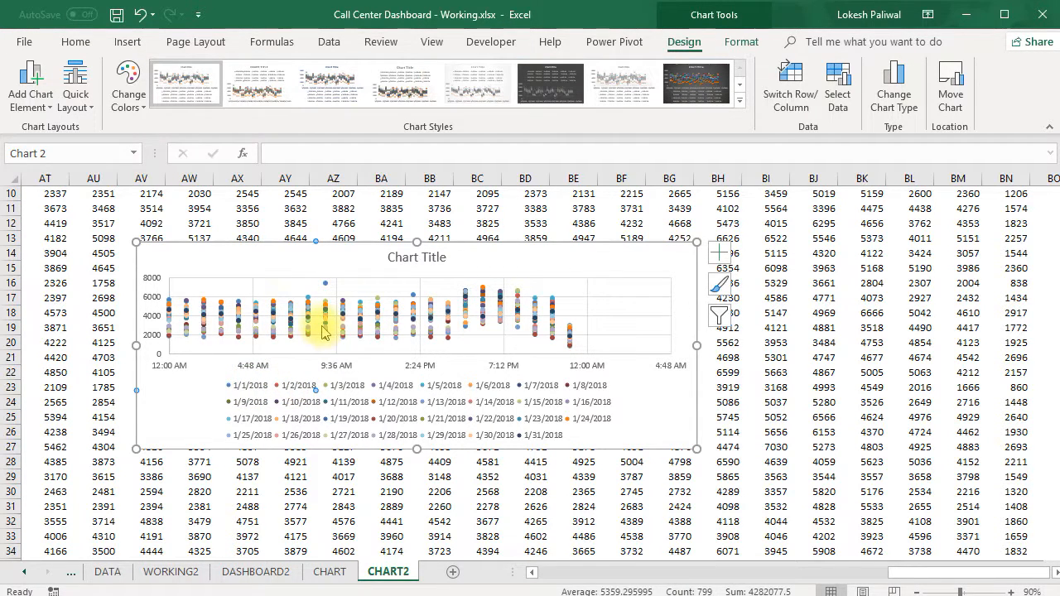
Make the scatter chart taller and slightly narrower, and move it up over the hourly table.
drag(417, 242, 419, 211)
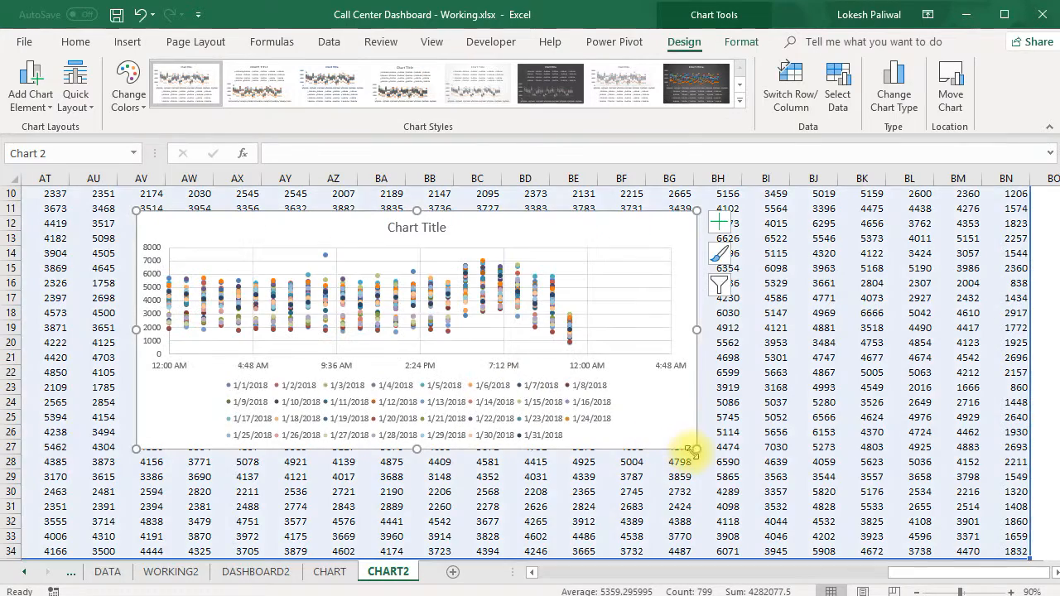
drag(698, 449, 648, 471)
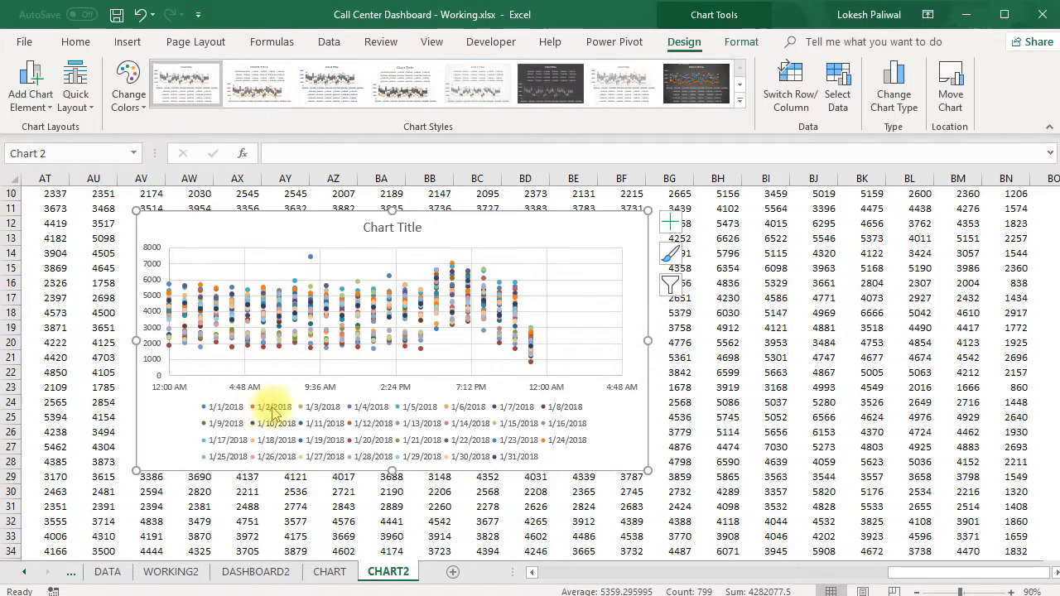
scroll(916, 230, up, 2)
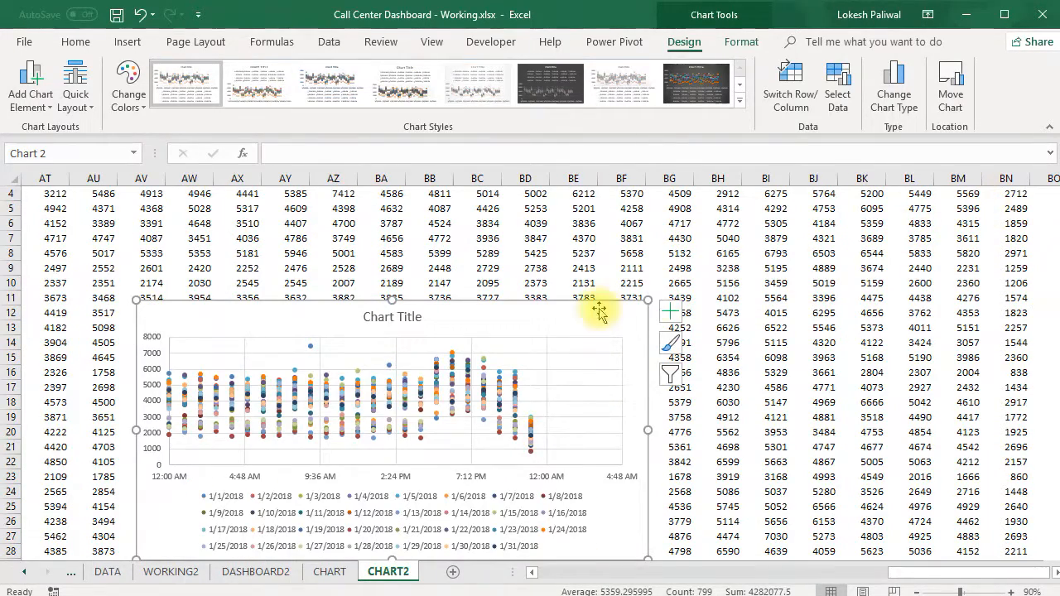
drag(516, 303, 558, 238)
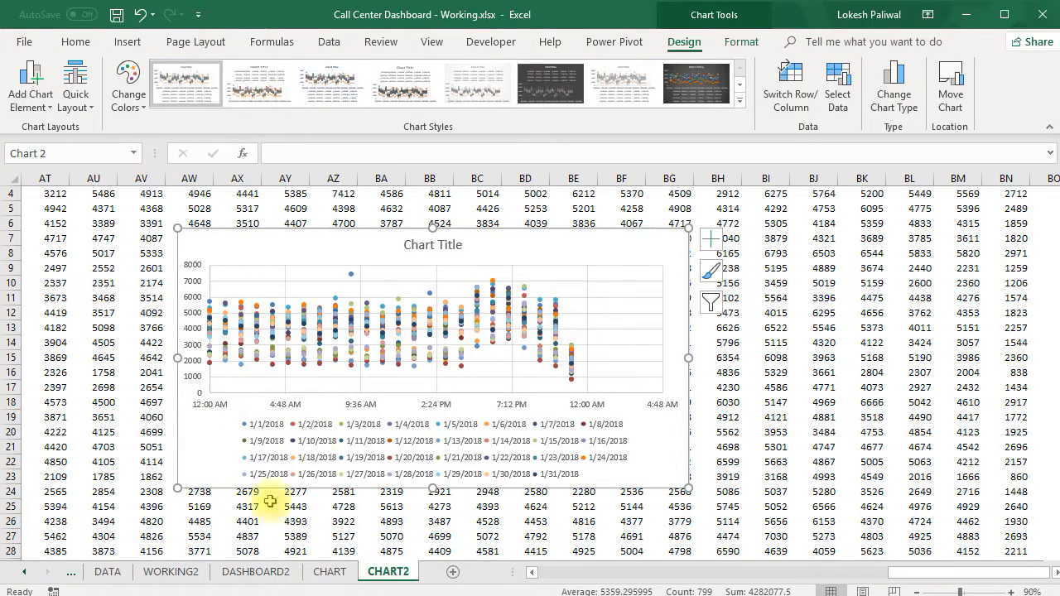
Compare the time axis and points with the DASHBOARD sheet's Hourly Calls Volume chart, and return to the CHART2 sheet.
click(71, 577)
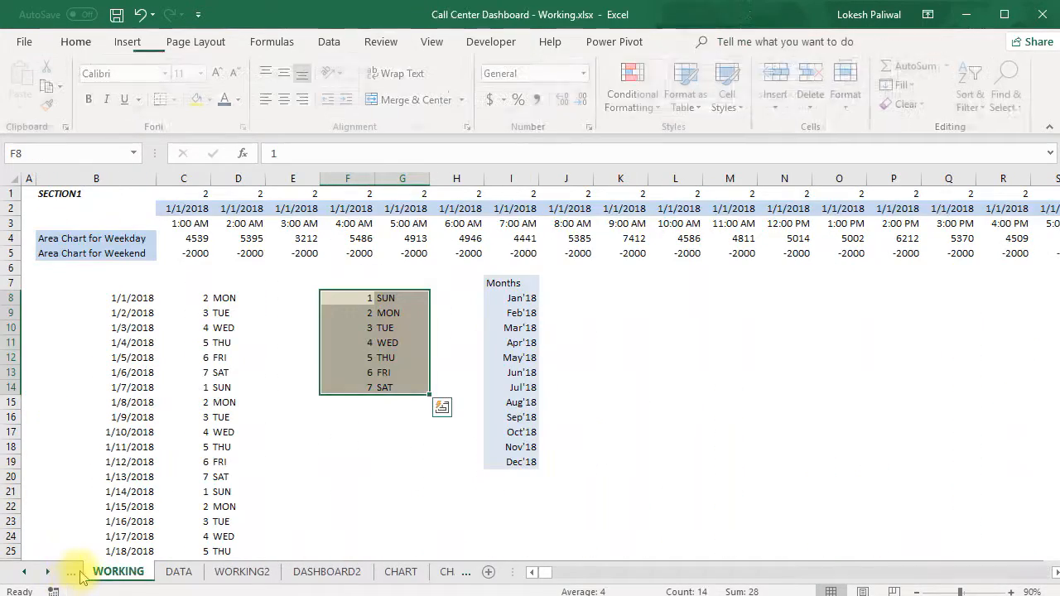
click(76, 573)
click(90, 573)
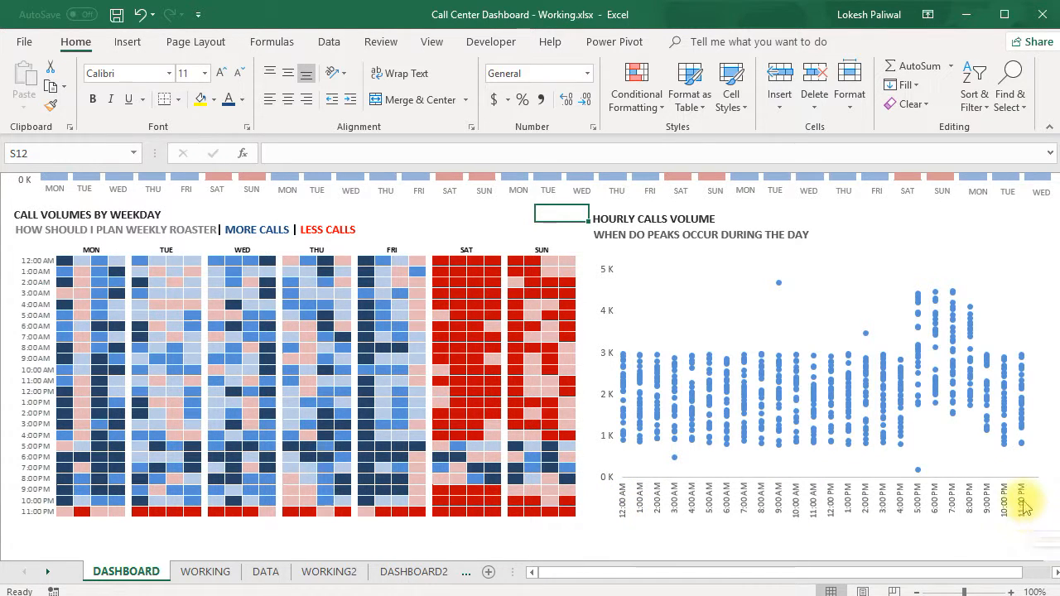
click(414, 573)
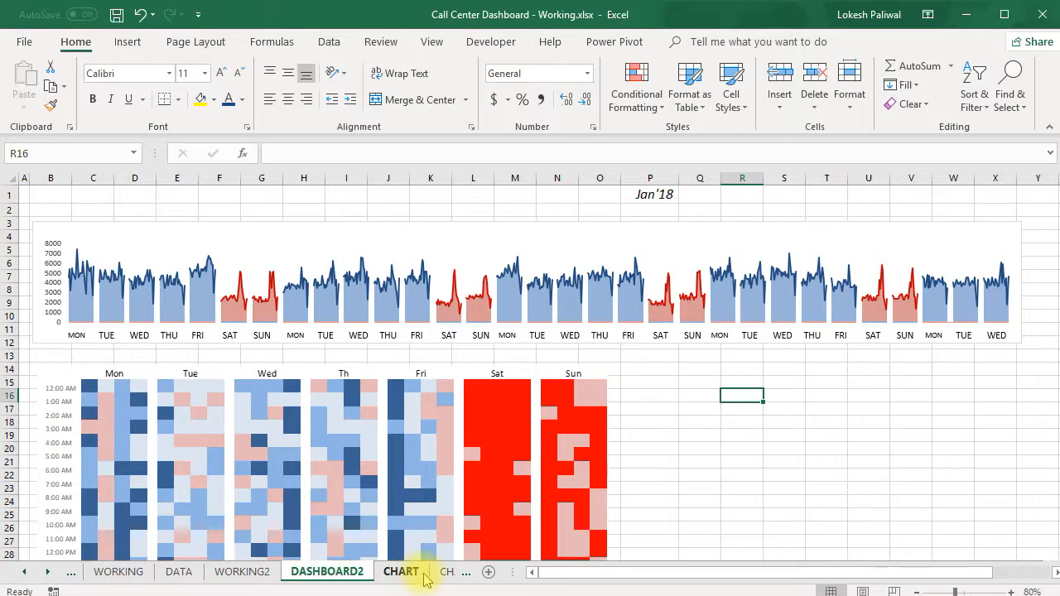
click(439, 573)
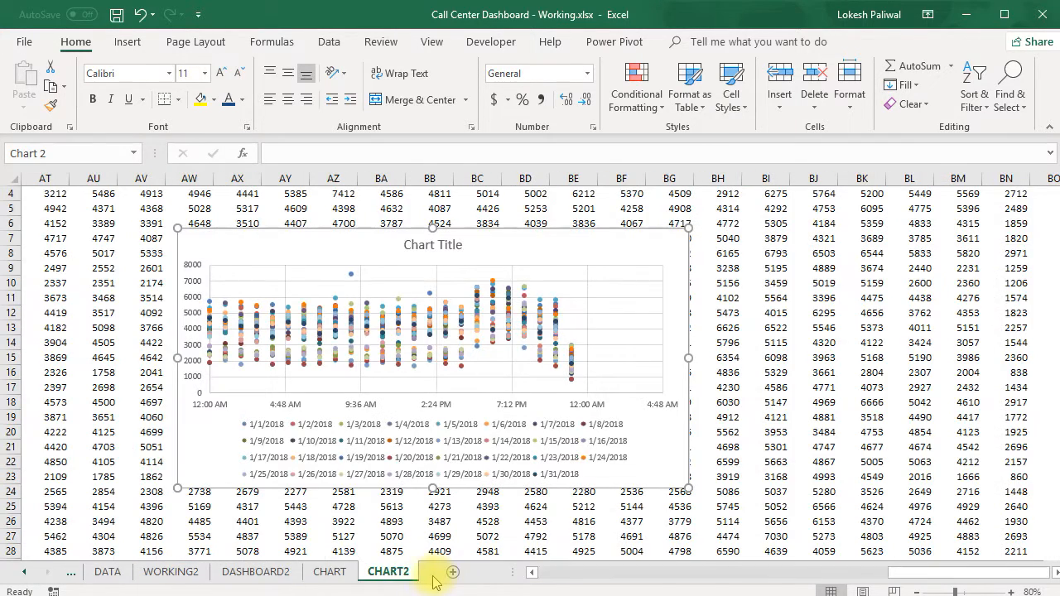
Move the scatter chart left so that it starts over column AS of the hourly table.
click(217, 407)
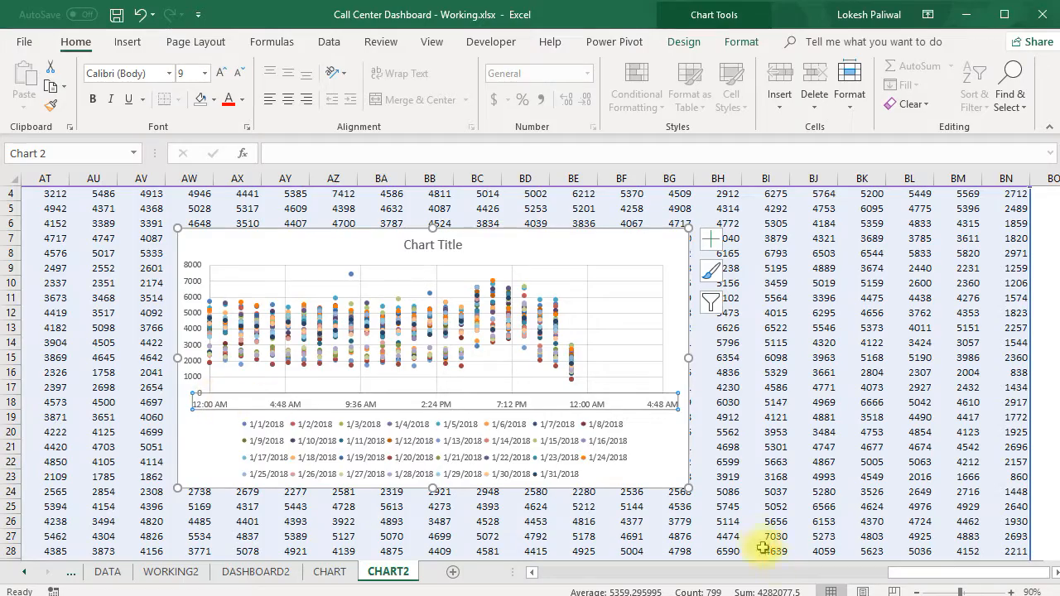
drag(895, 575, 808, 578)
scroll(684, 306, up, 1)
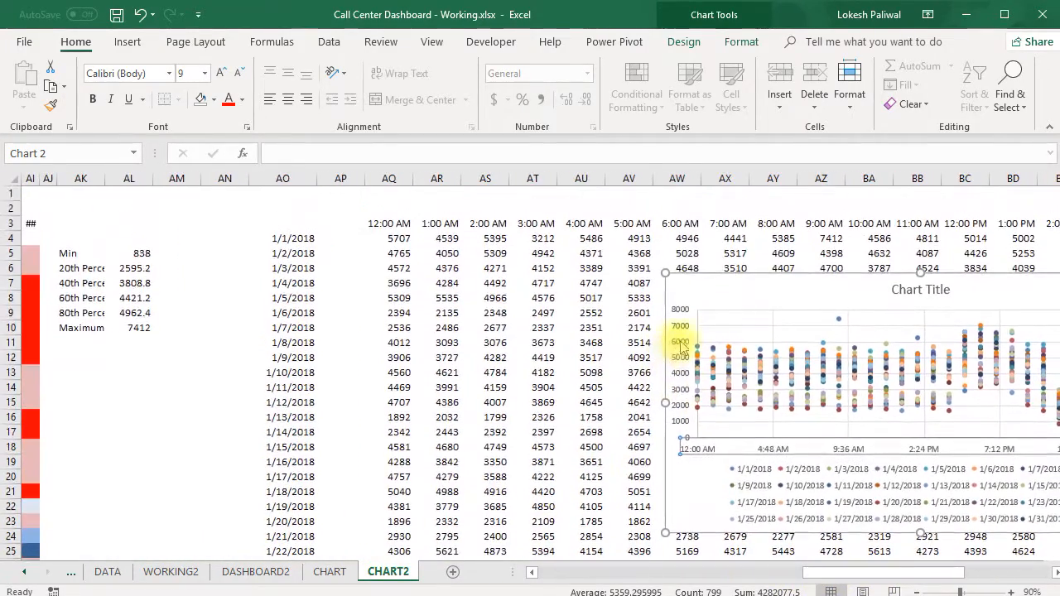
click(694, 291)
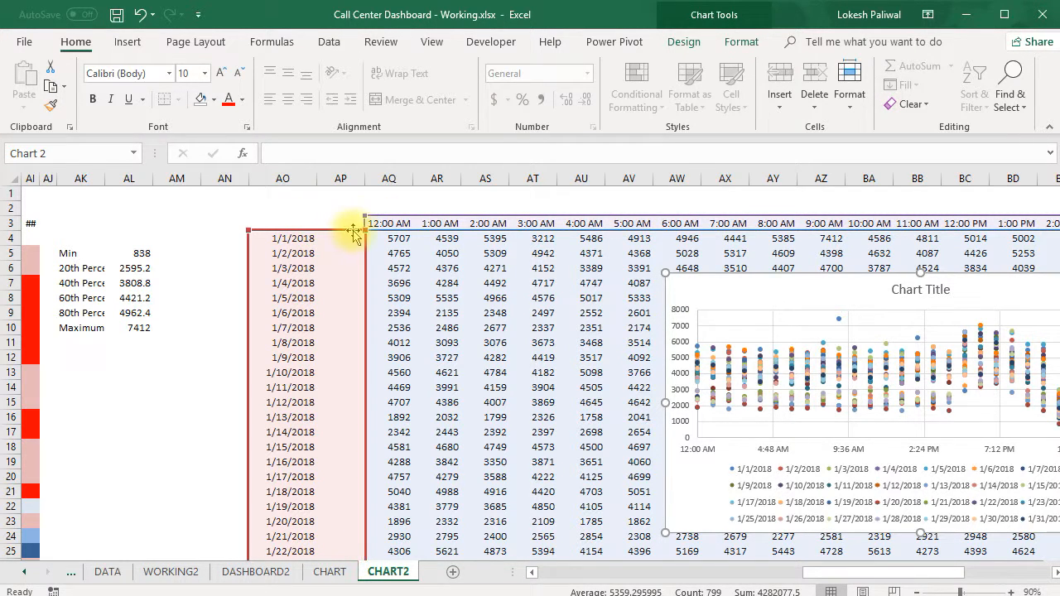
drag(764, 288, 569, 285)
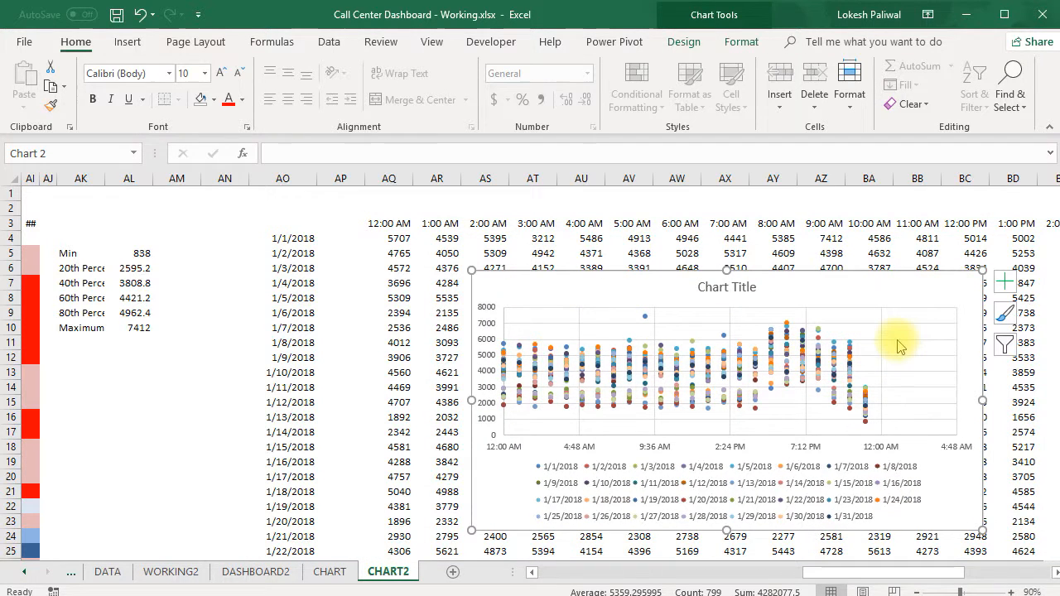
Remove the horizontal and vertical gridlines from the scatter chart.
click(901, 346)
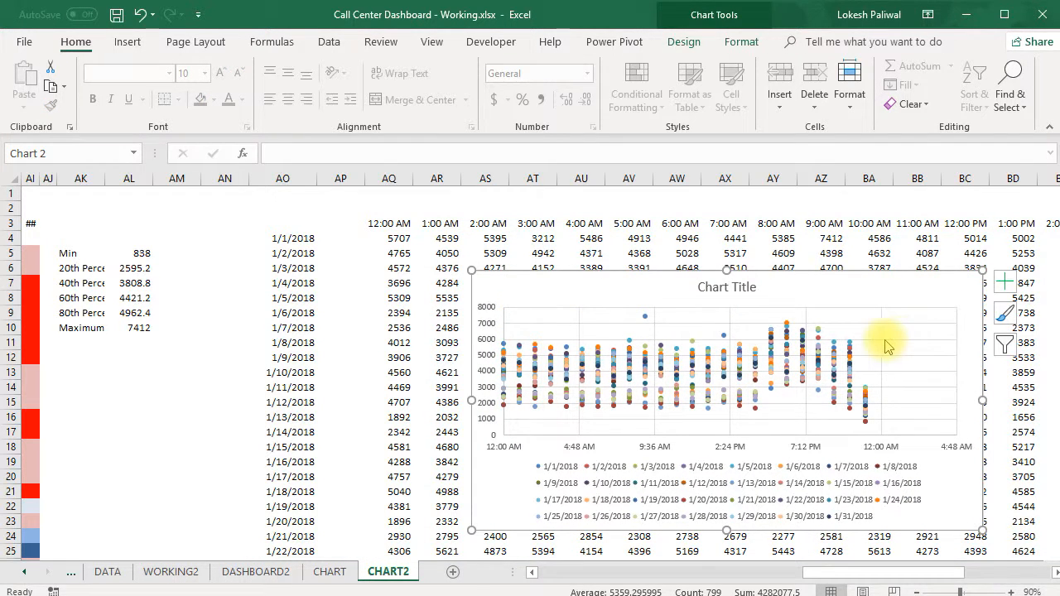
click(882, 335)
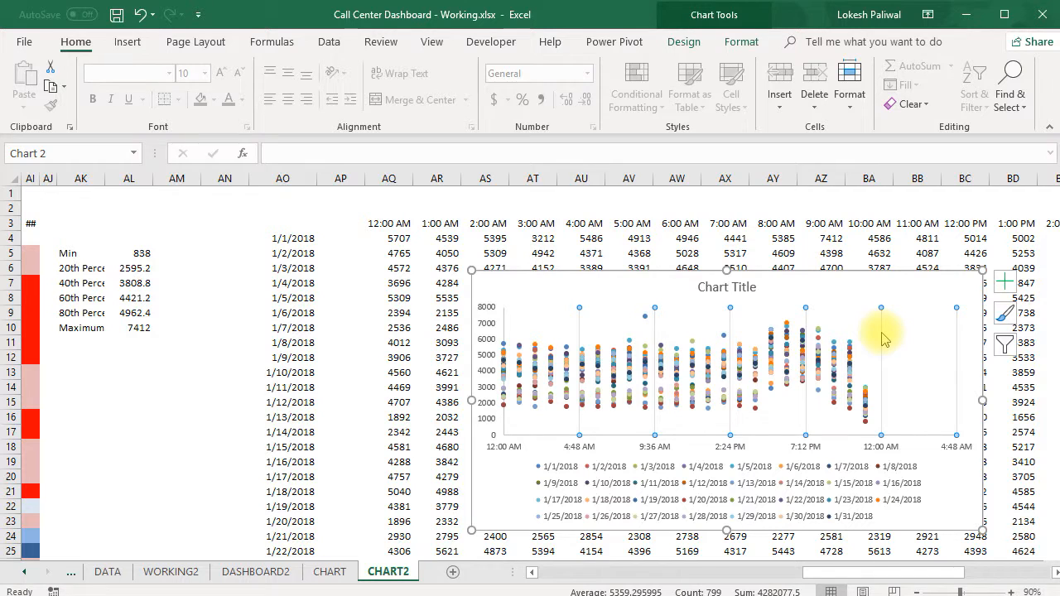
click(637, 403)
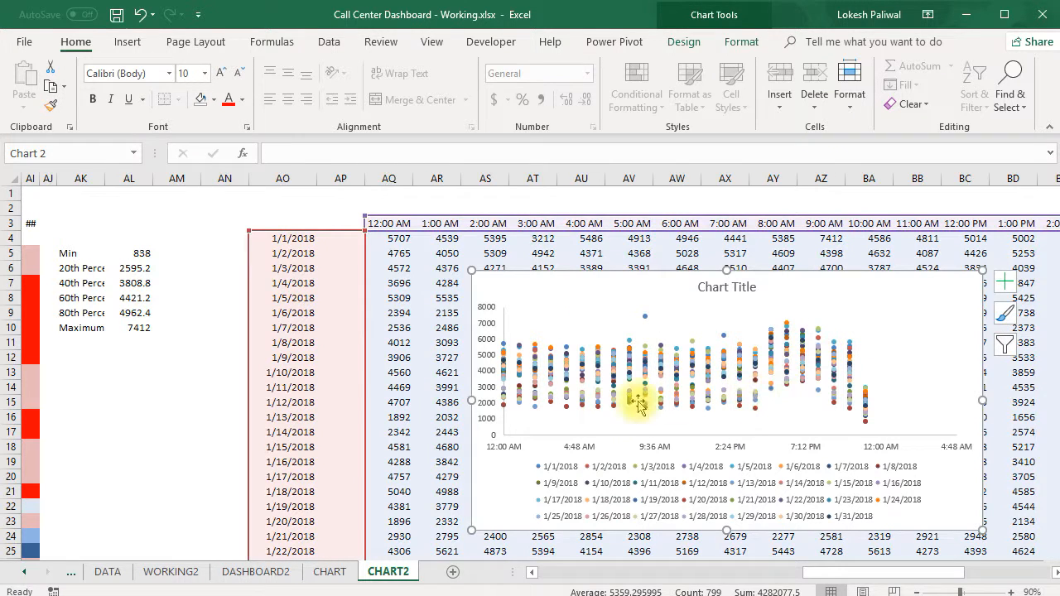
Set the horizontal time axis maximum bound to 1.0 and close the axis formatting.
click(588, 447)
right_click(587, 448)
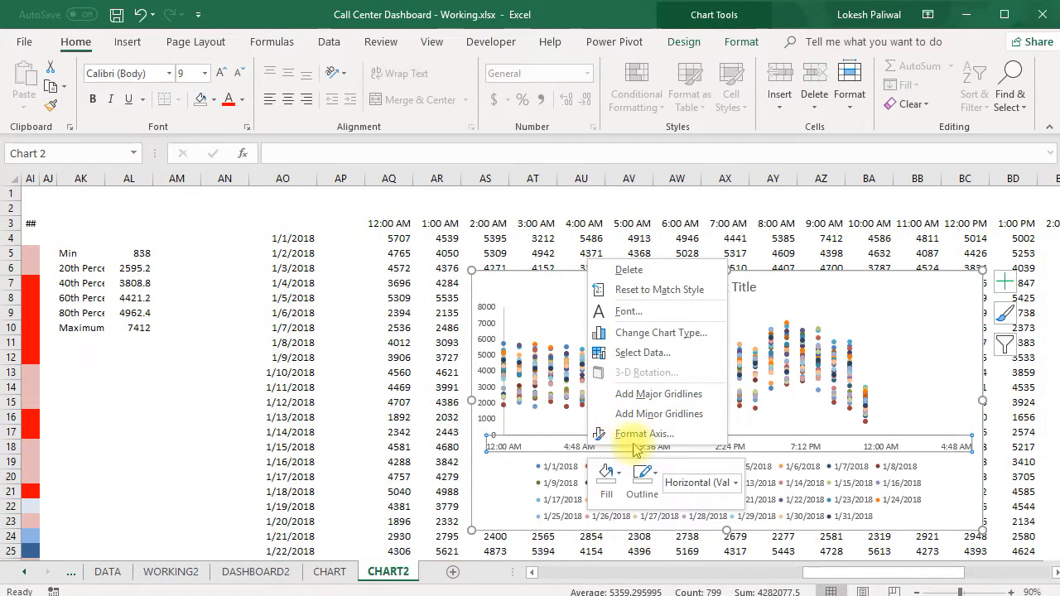
click(646, 444)
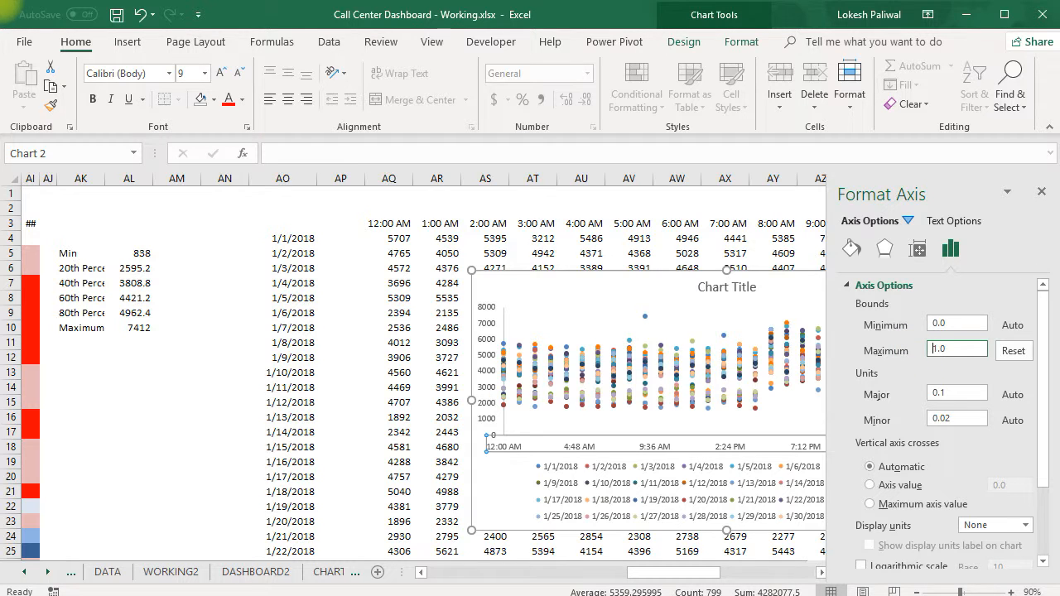
click(1043, 194)
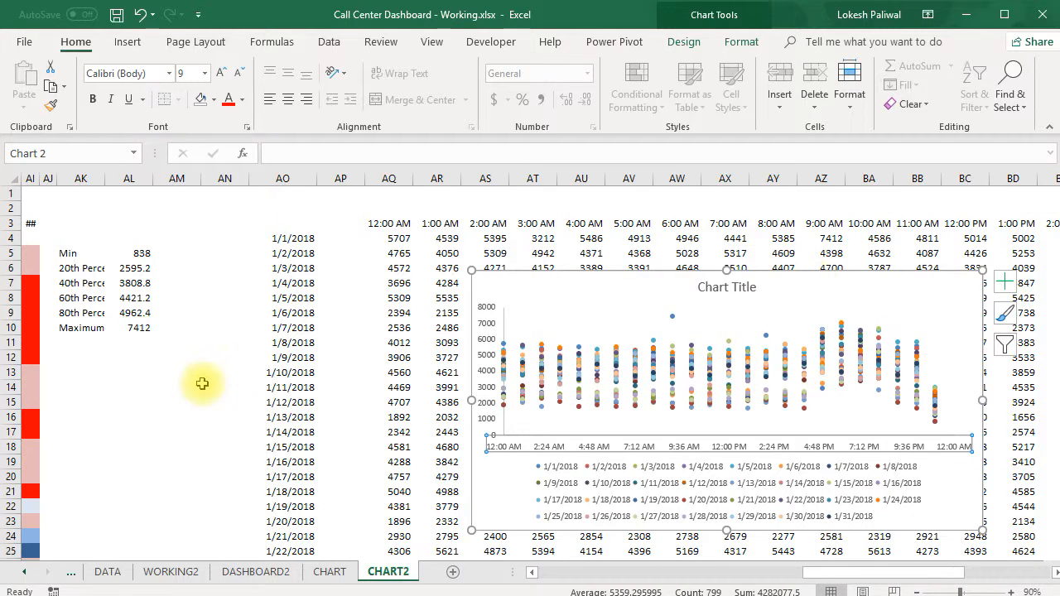
Enter 0 in cell AM13 and 1 in AM14 as the start and end values of a day.
click(177, 372)
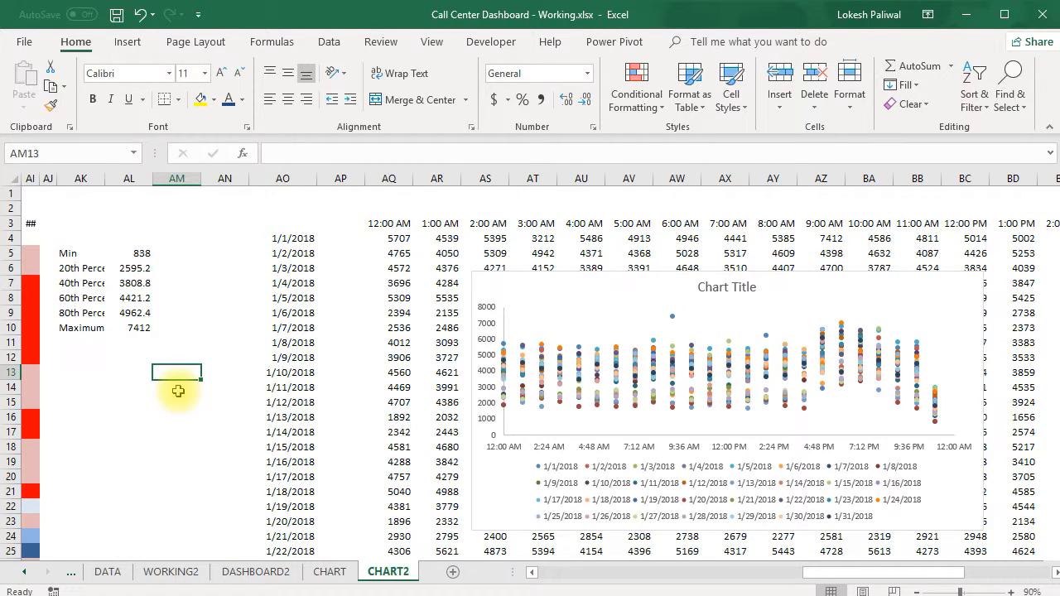
text(0)
key(Return)
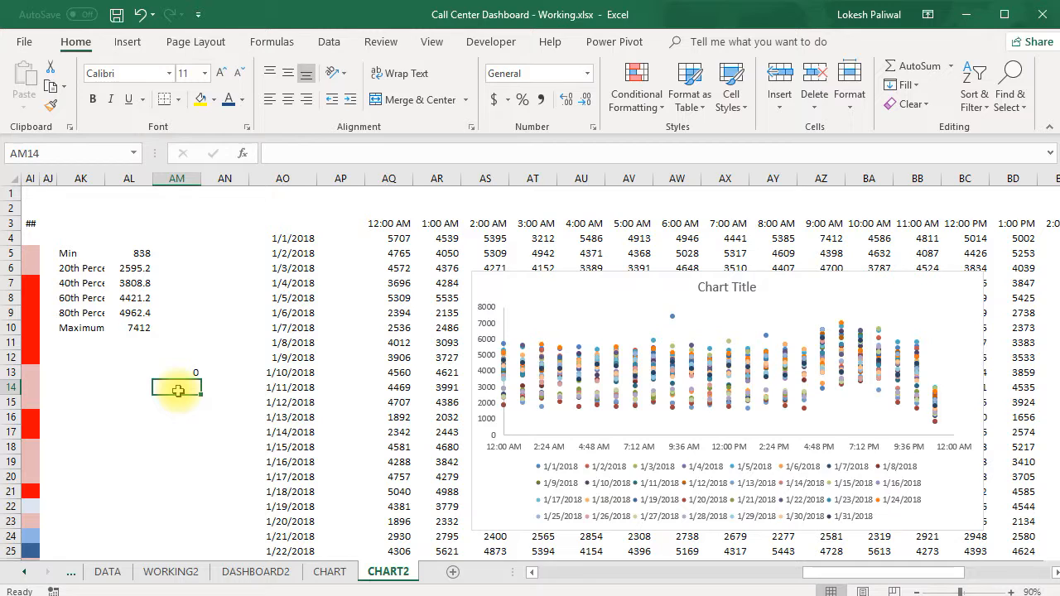
text(1)
key(Return)
click(189, 370)
click(190, 385)
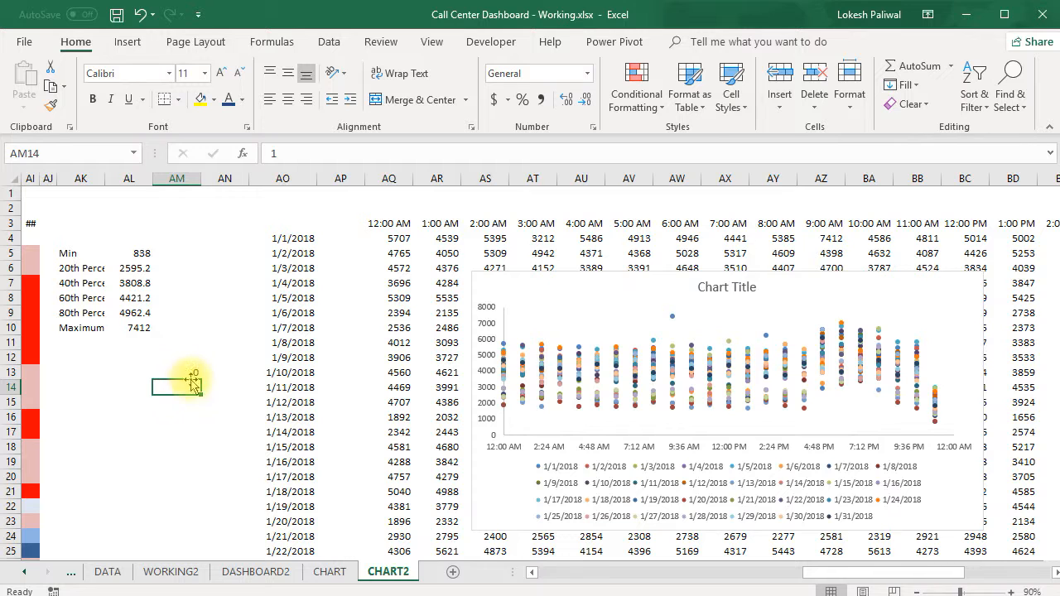
Copy the hour headers AQ3:BN3 and paste them as values only into row 2, starting at AQ2.
click(387, 227)
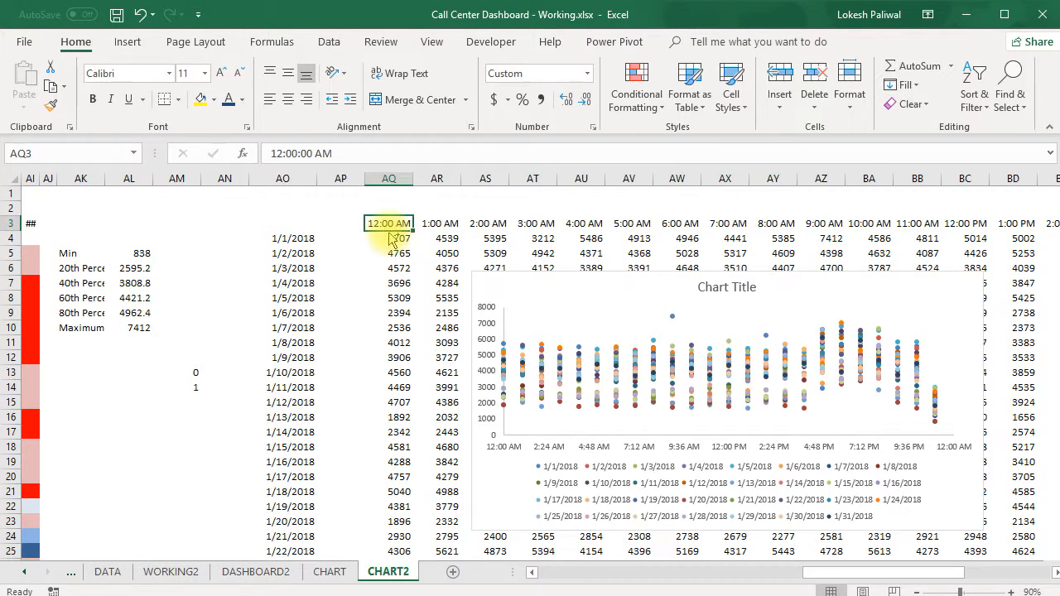
key(ctrl+shift+Right)
key(ctrl+c)
key(Up)
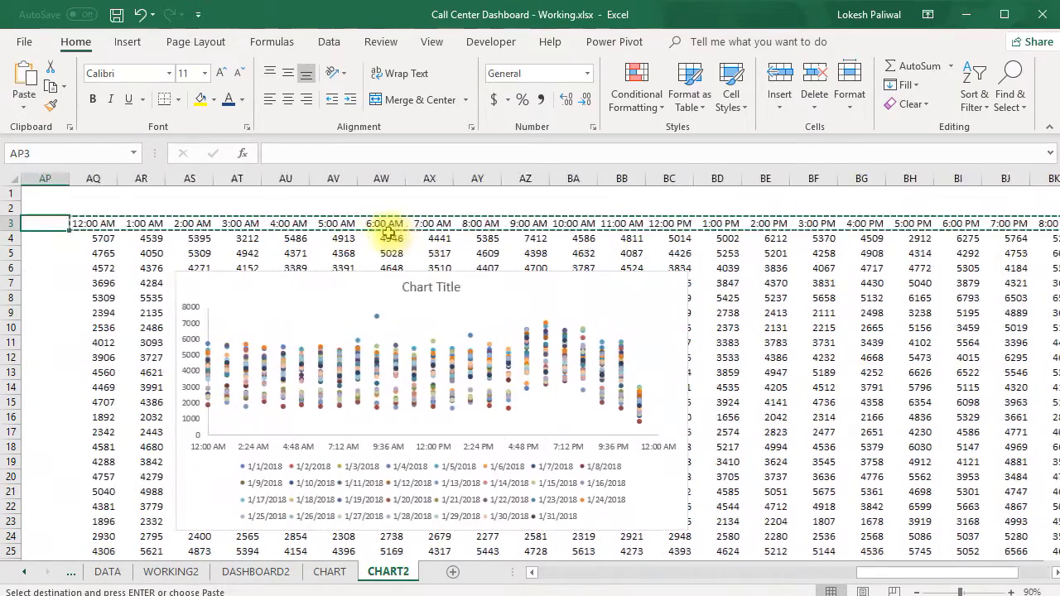
right_click(109, 211)
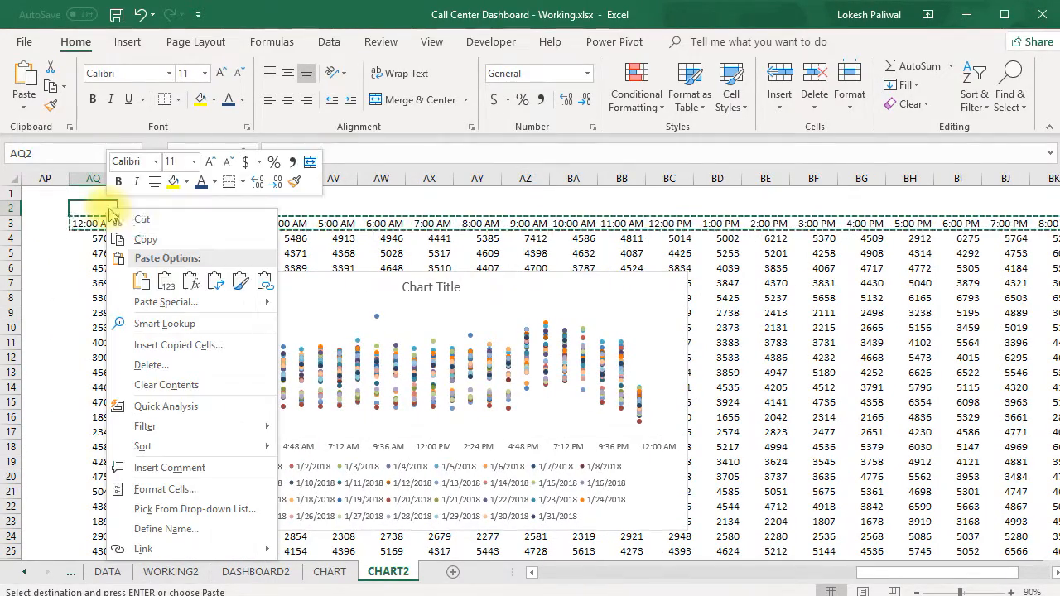
click(164, 301)
click(36, 240)
click(201, 380)
click(222, 408)
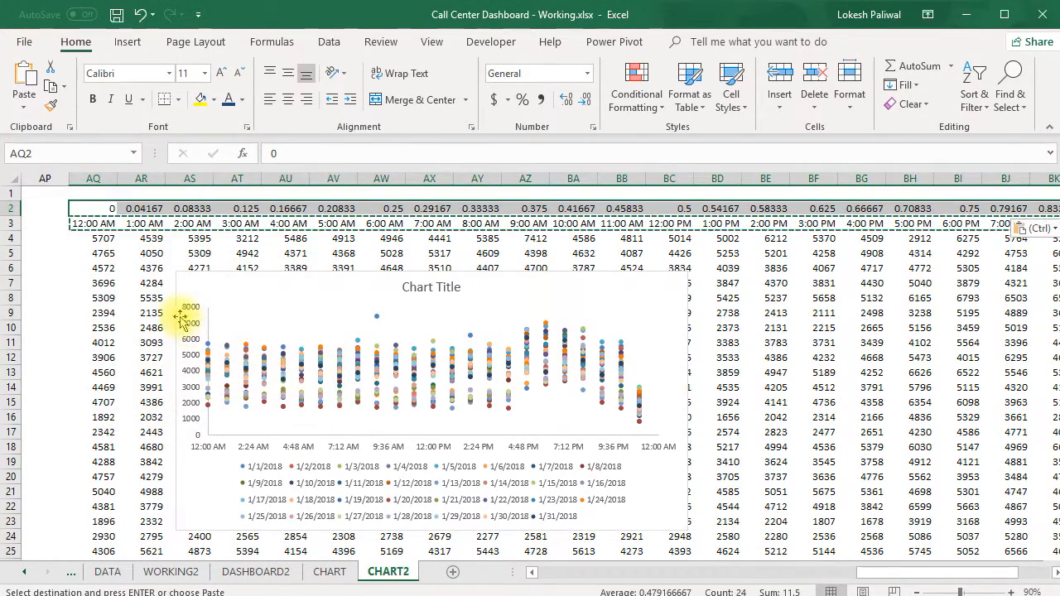
Examine the decimal time values across row 2, from AQ2 through BN2 and the empty cell beyond.
click(98, 207)
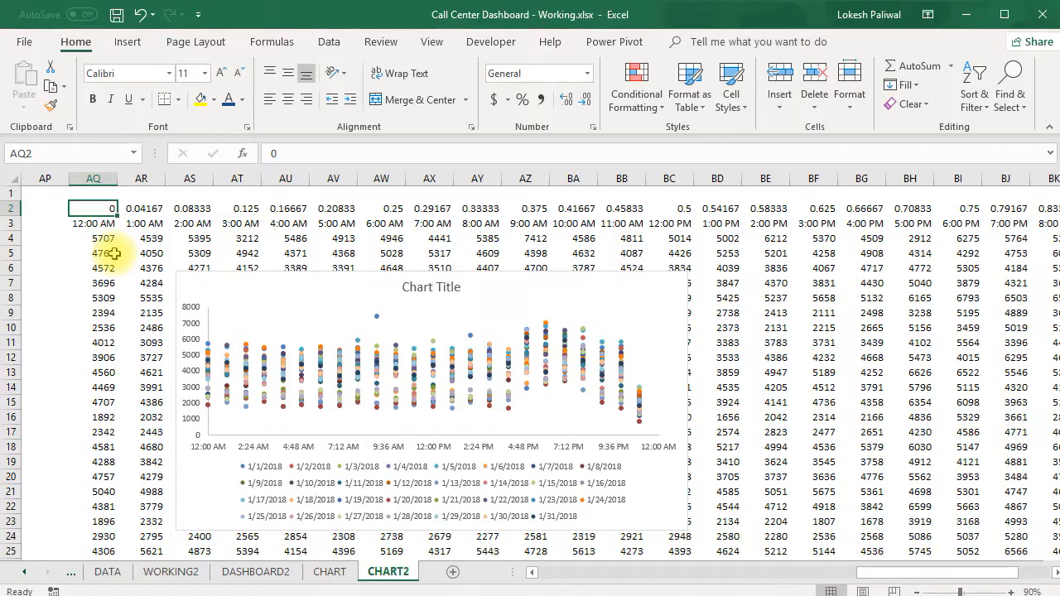
key(Right)
key(ctrl+Right)
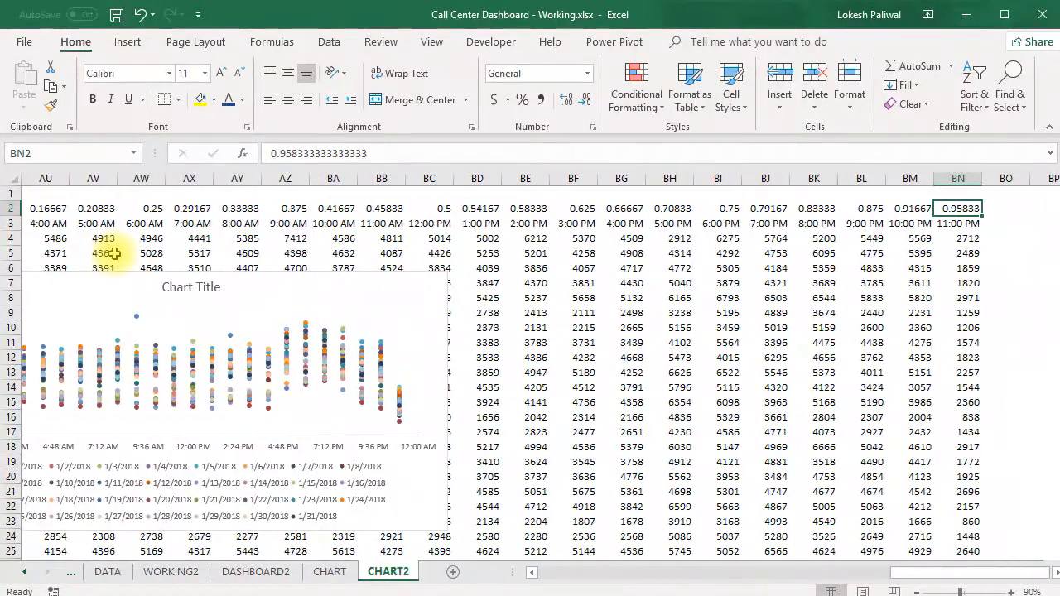
key(Right)
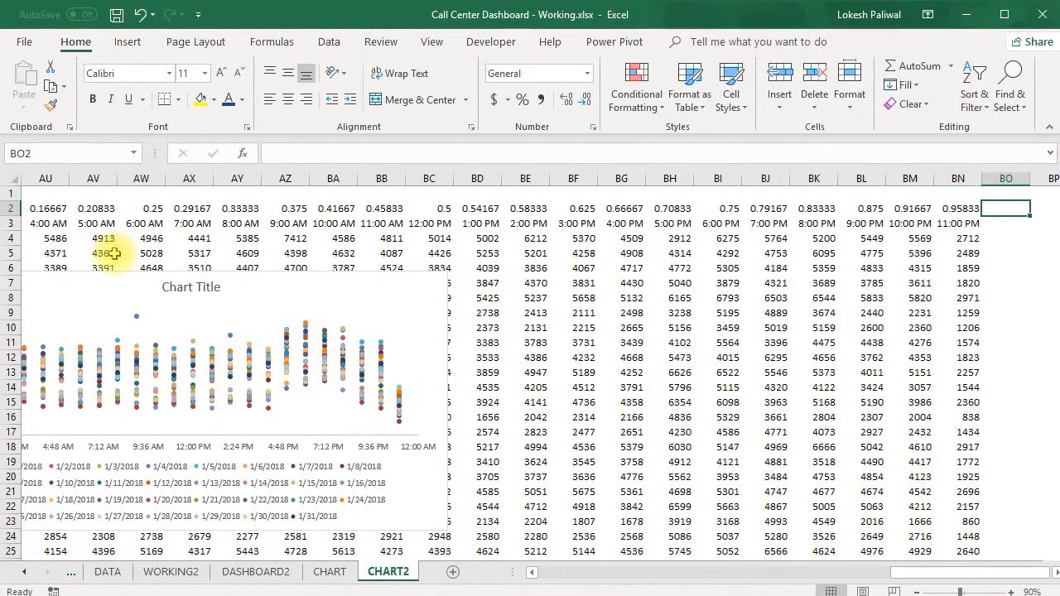
key(Left)
key(Right)
key(Left)
key(ctrl+Left)
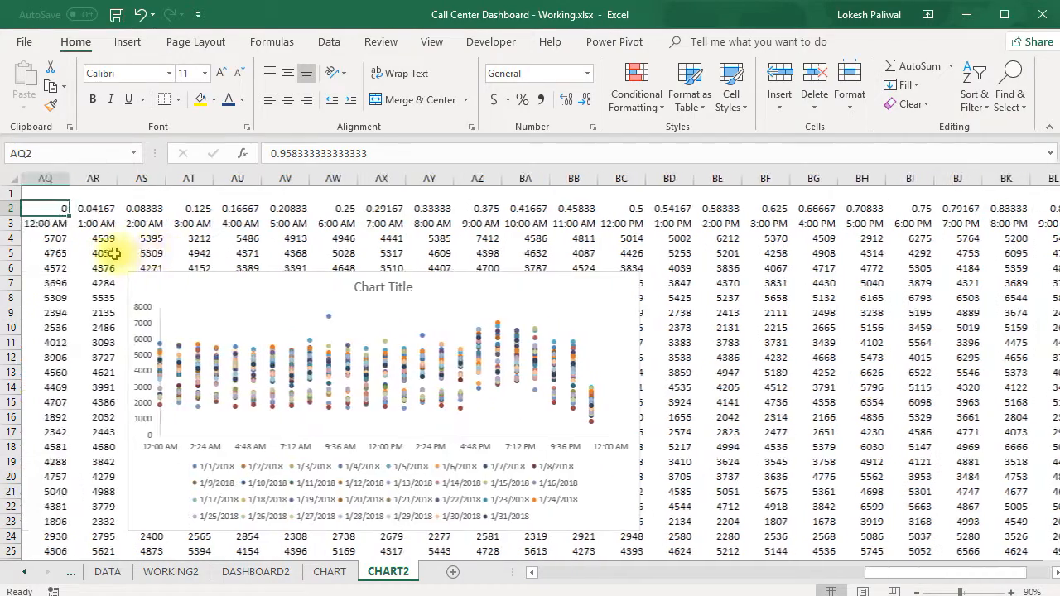
key(Right)
key(Right)
key(Right)
key(Right)
key(Right)
key(Right)
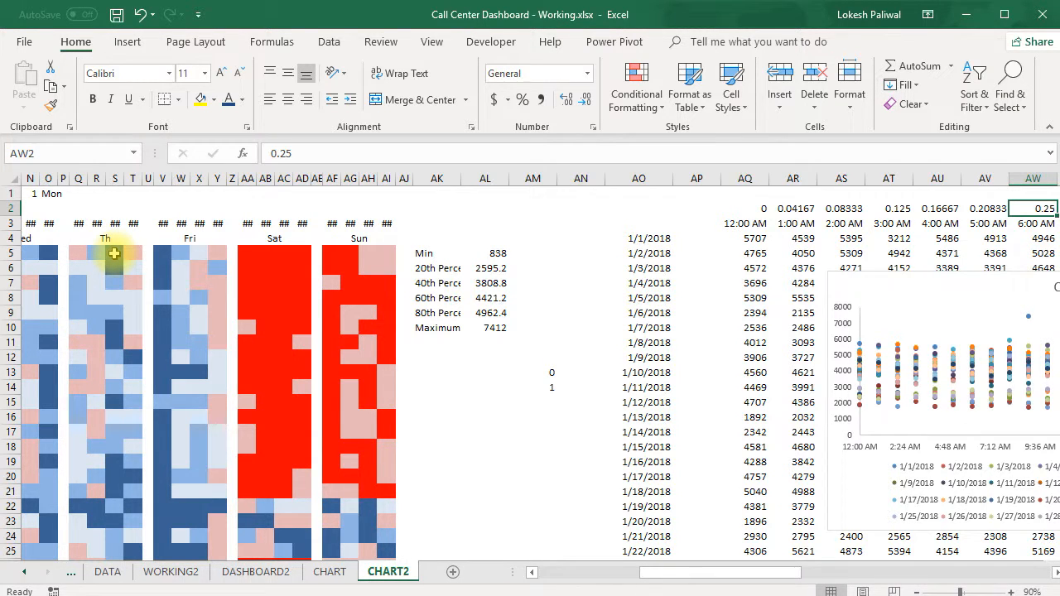
Enter the formula =AR2-AQ1 in cell AR1 to get the interval for one hour.
drag(706, 579, 785, 578)
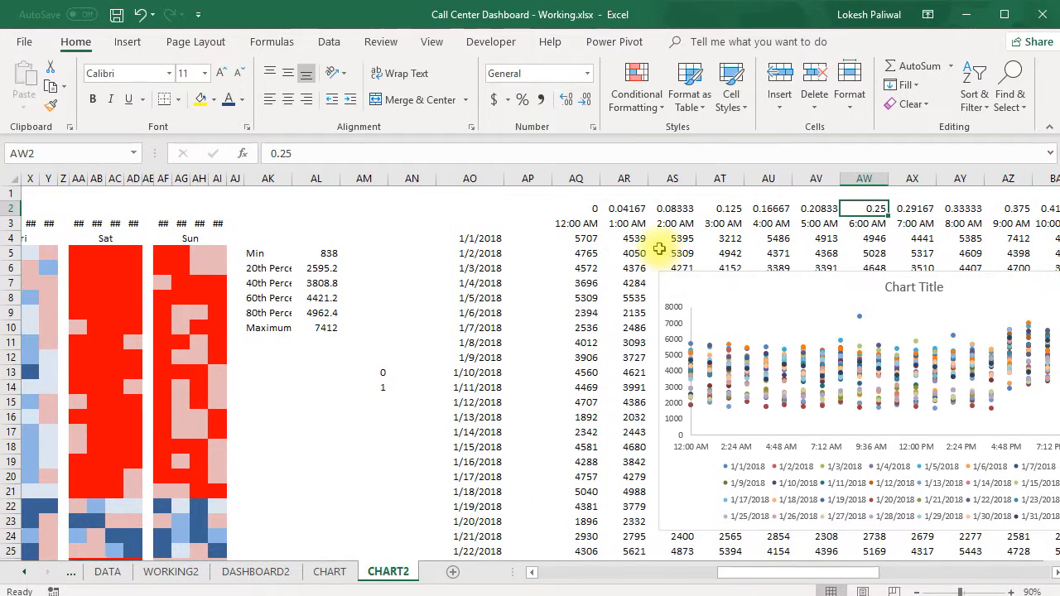
click(635, 196)
text(=)
click(626, 214)
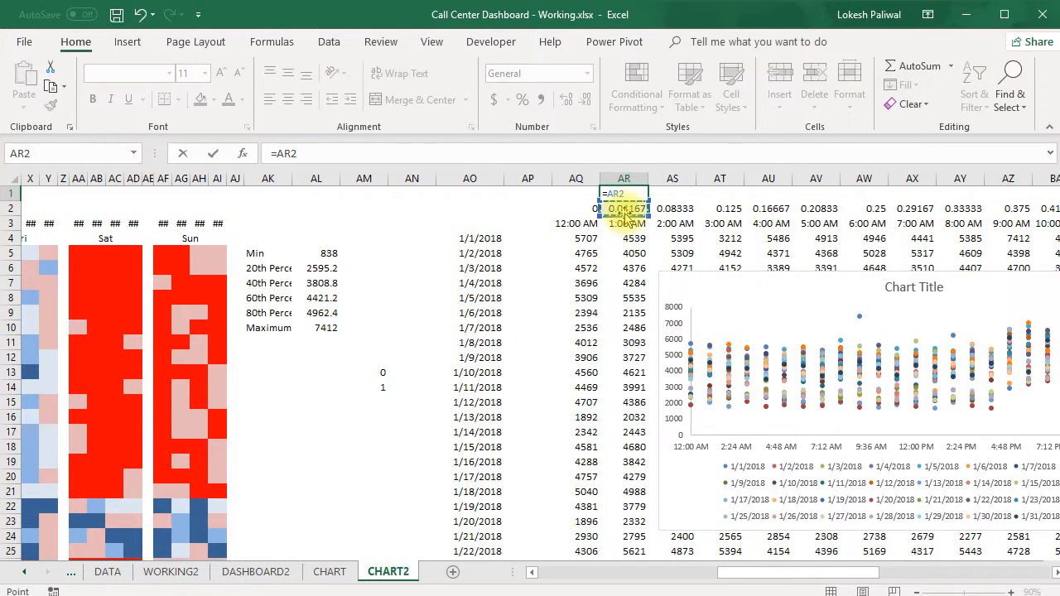
text(-)
key(Left)
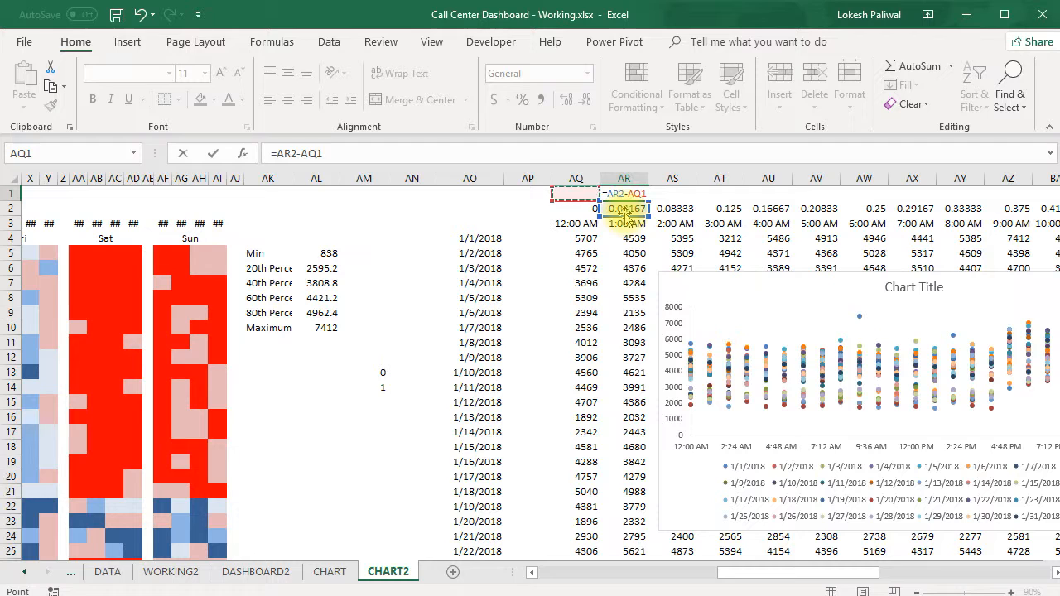
key(Return)
key(Up)
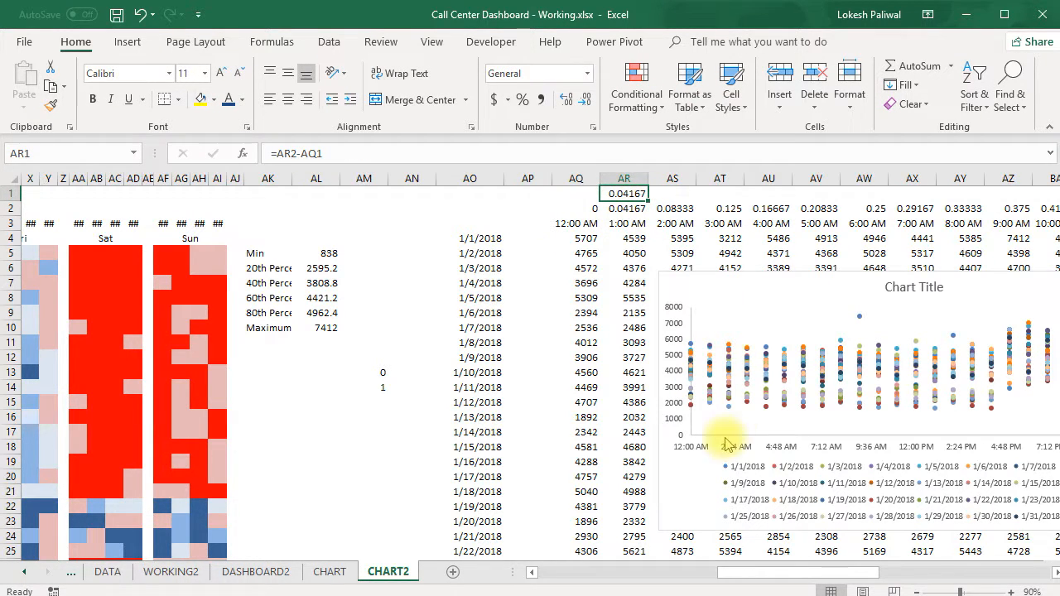
Set the major unit of the chart's horizontal time axis to 0.04167.
click(704, 454)
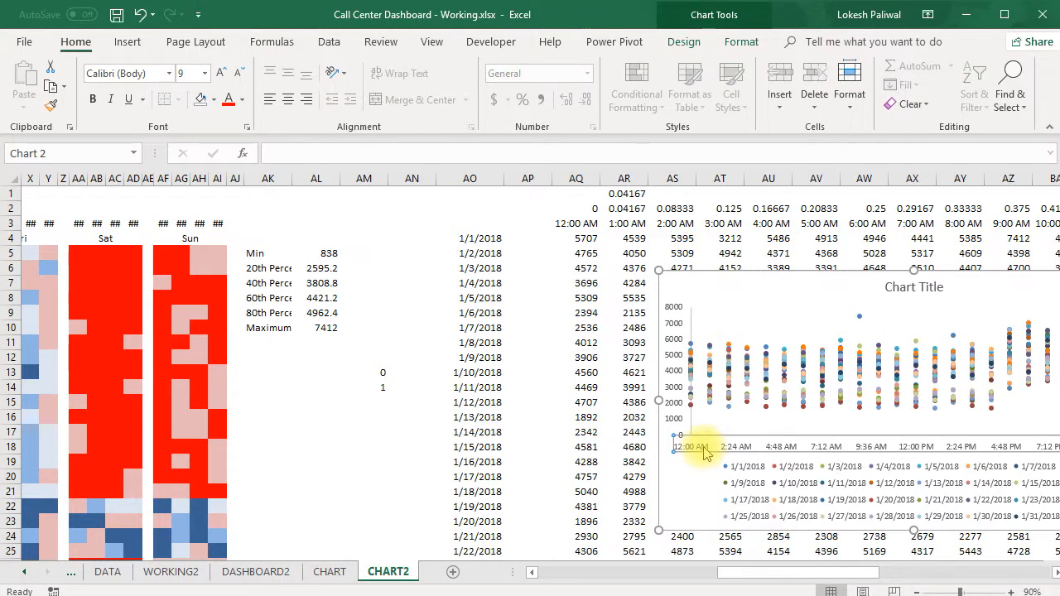
right_click(704, 450)
click(747, 433)
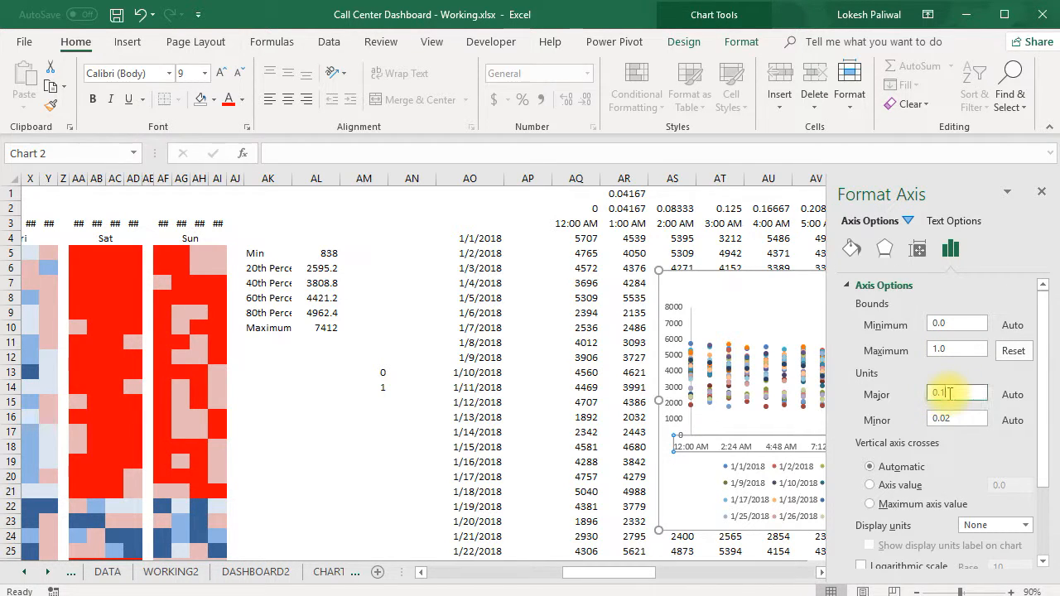
key(BackSpace)
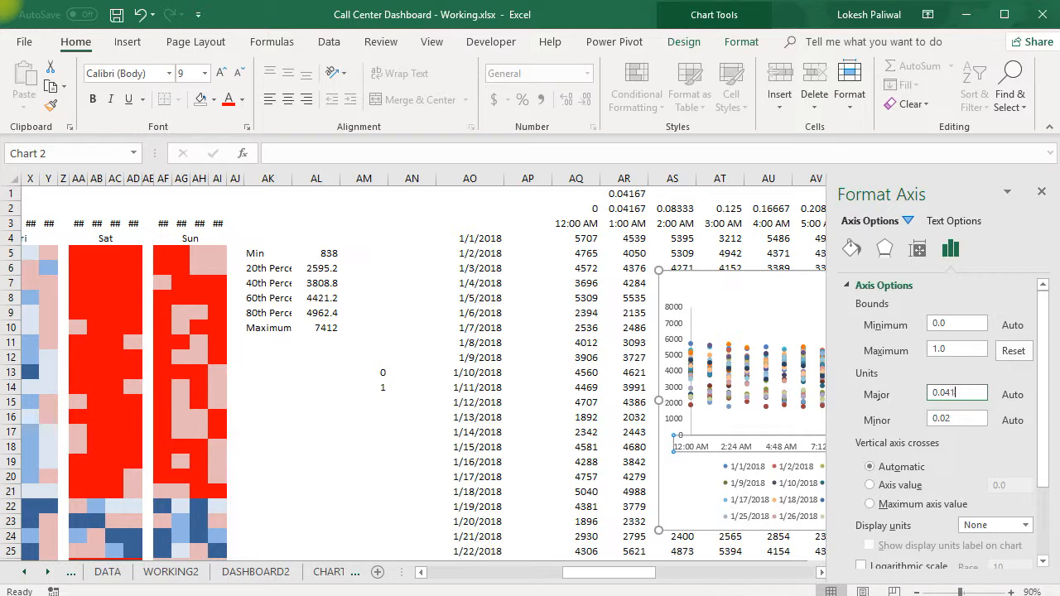
text(04167)
key(Return)
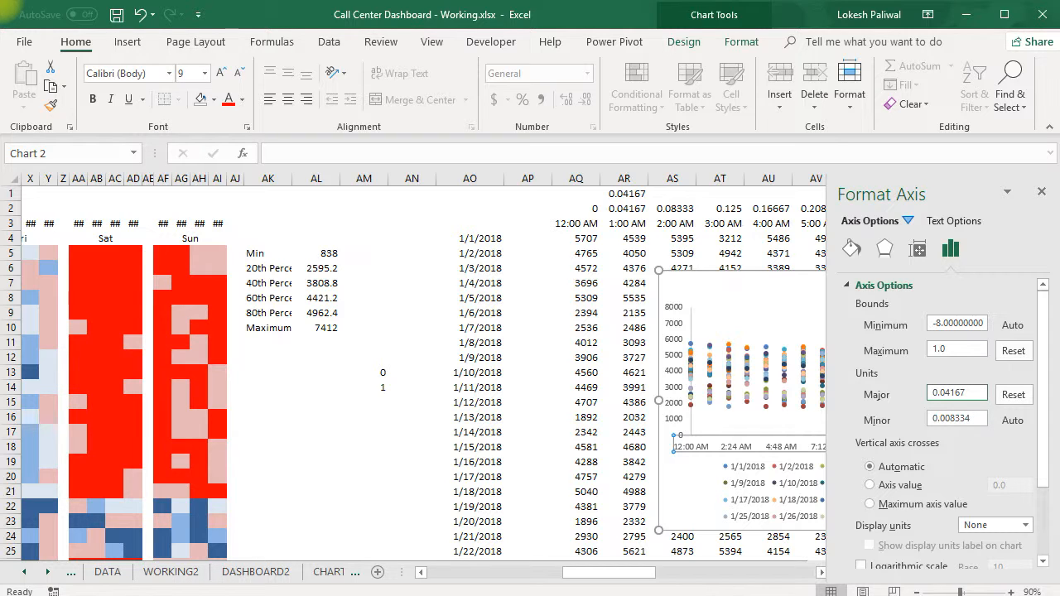
Move the scatter chart left beside the heat map and shrink its legend downward, away from the time axis labels.
drag(710, 280, 253, 227)
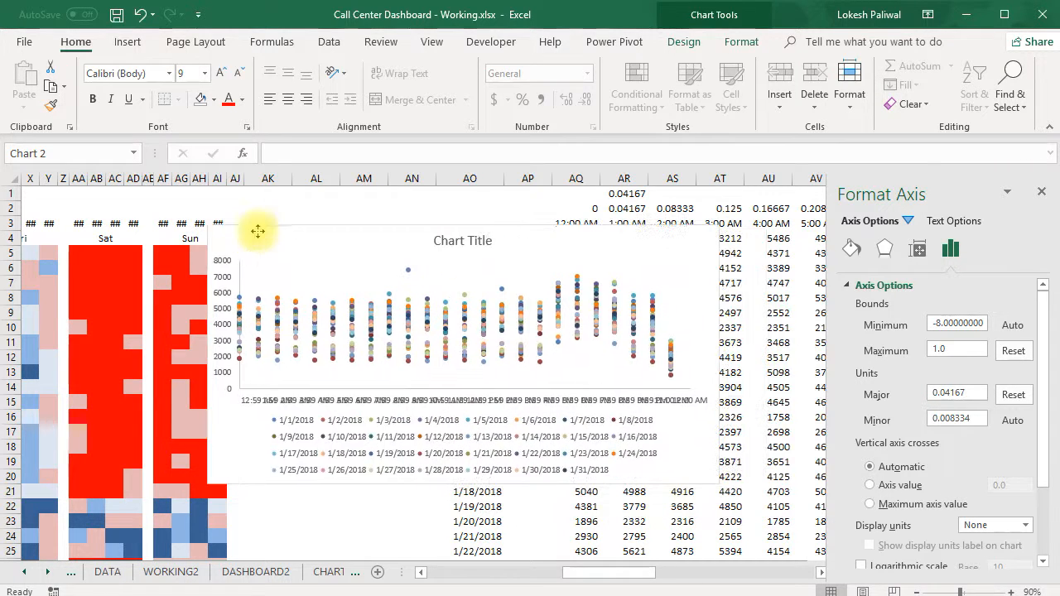
click(420, 429)
click(445, 412)
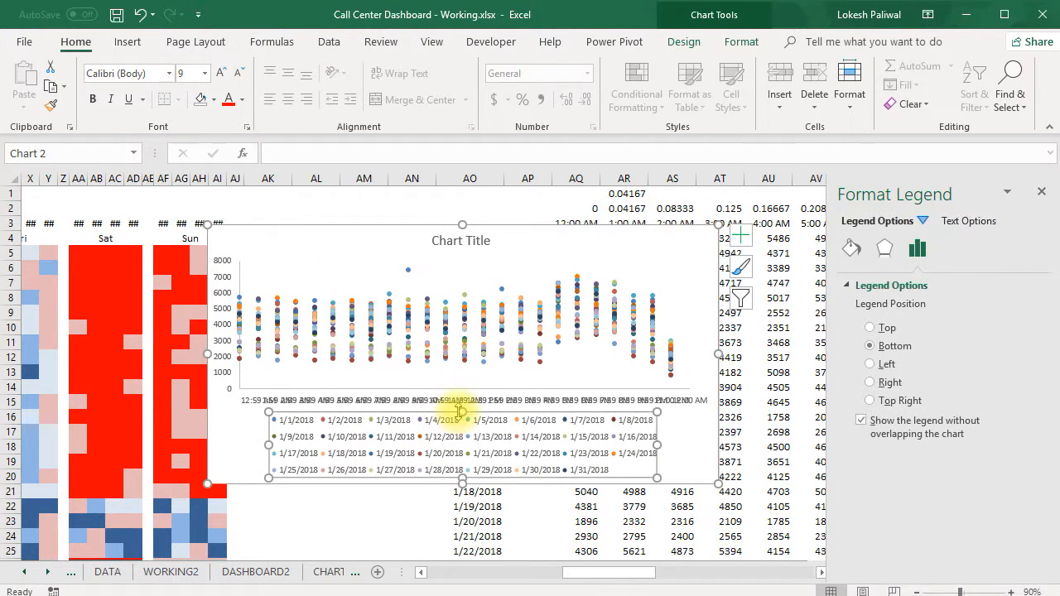
drag(389, 414, 463, 410)
Rotate all the time labels on the scatter chart's horizontal axis to -90° so they read vertically.
click(437, 403)
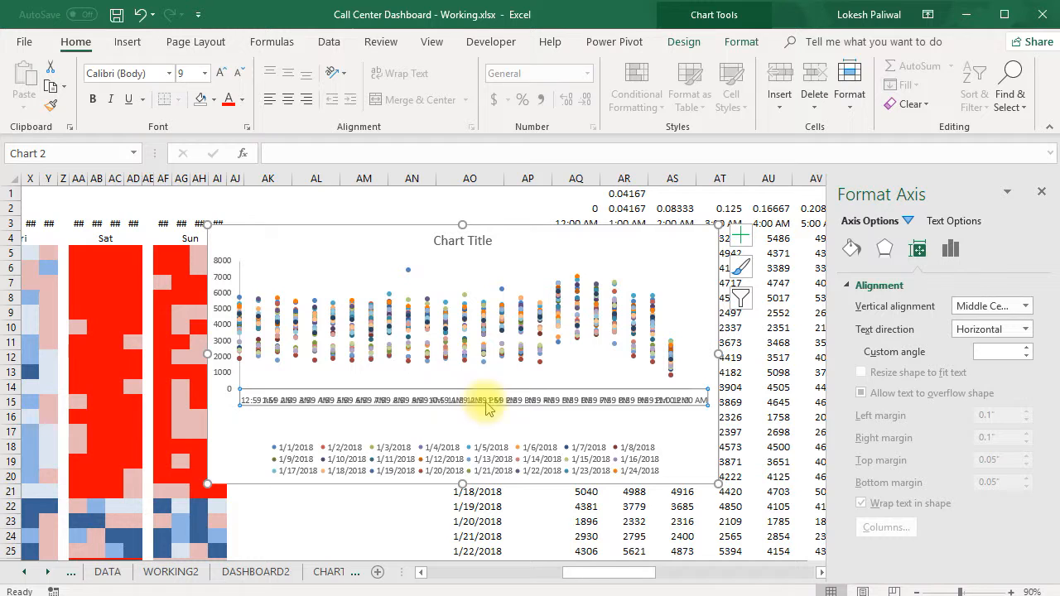
click(1026, 306)
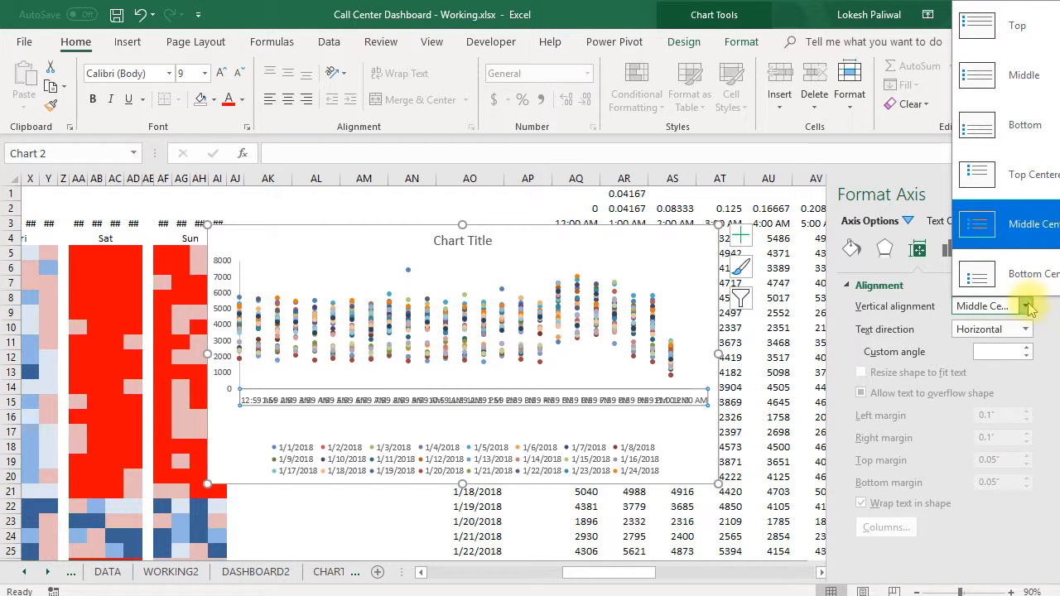
click(1026, 329)
click(1026, 329)
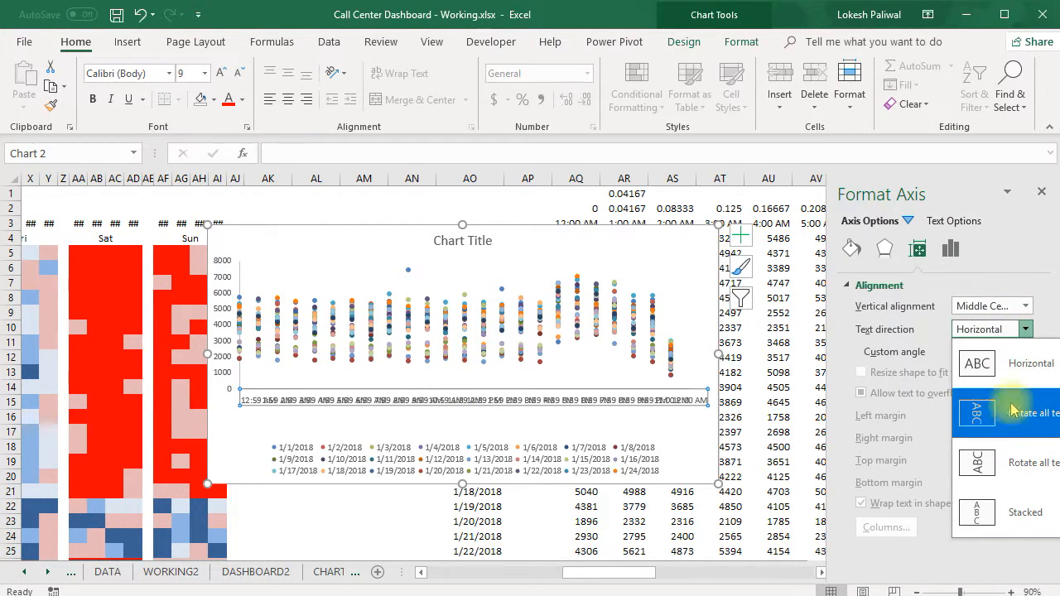
click(1005, 464)
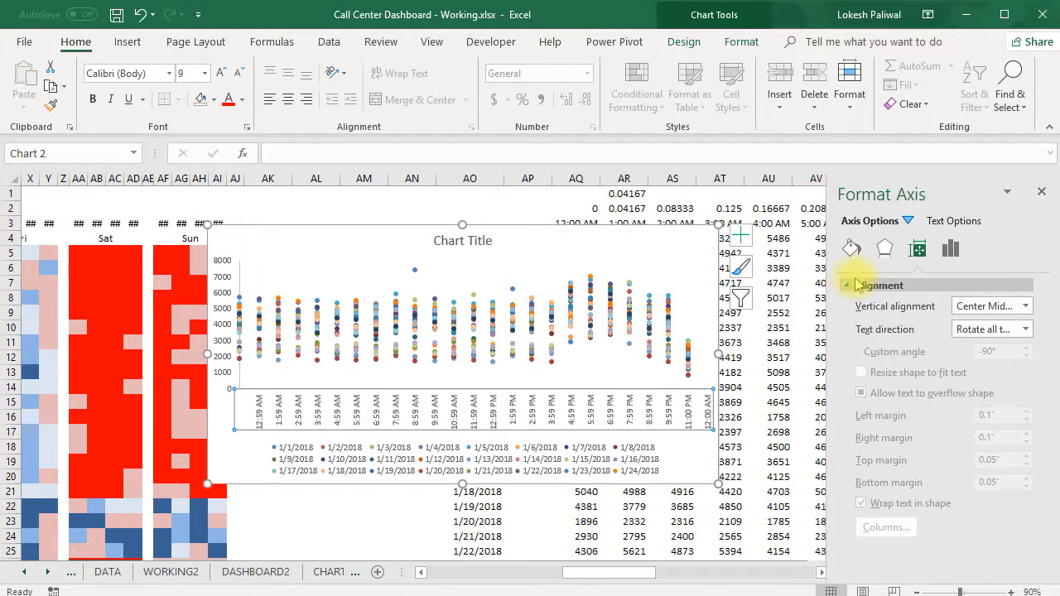
Set the minimum bound of the chart's horizontal time axis to 0.
right_click(509, 418)
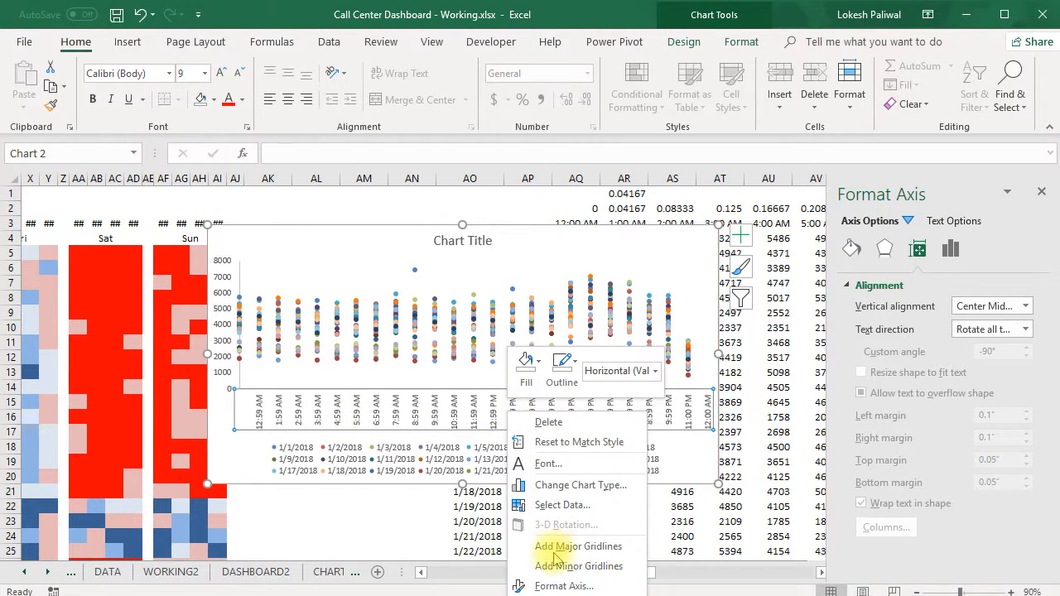
click(550, 584)
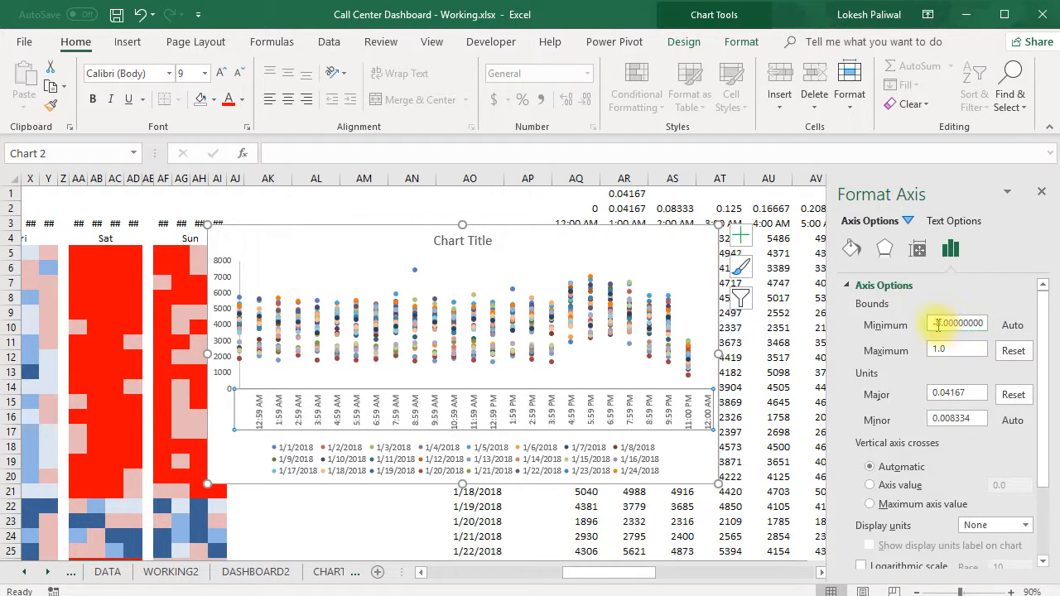
double_click(936, 323)
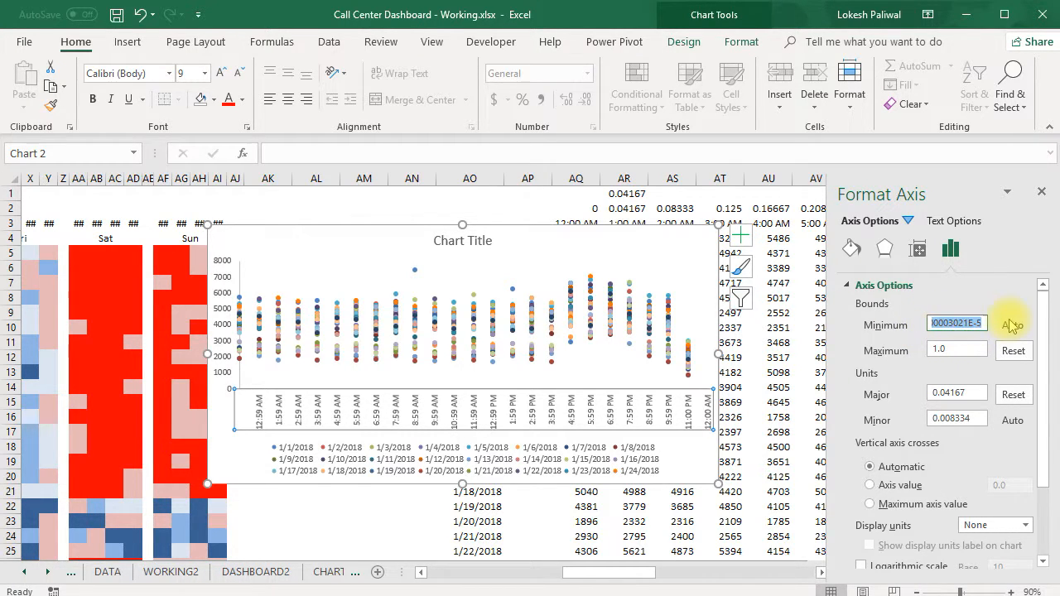
text(0)
click(952, 349)
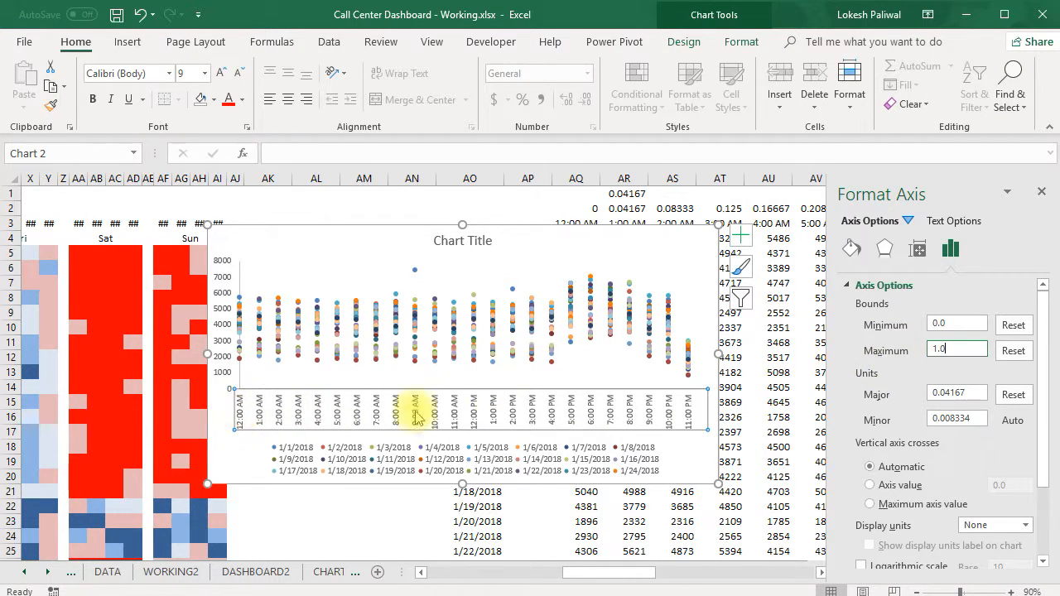
Select the 1/1/2018 series among the chart elements and fill its markers with blue.
click(633, 456)
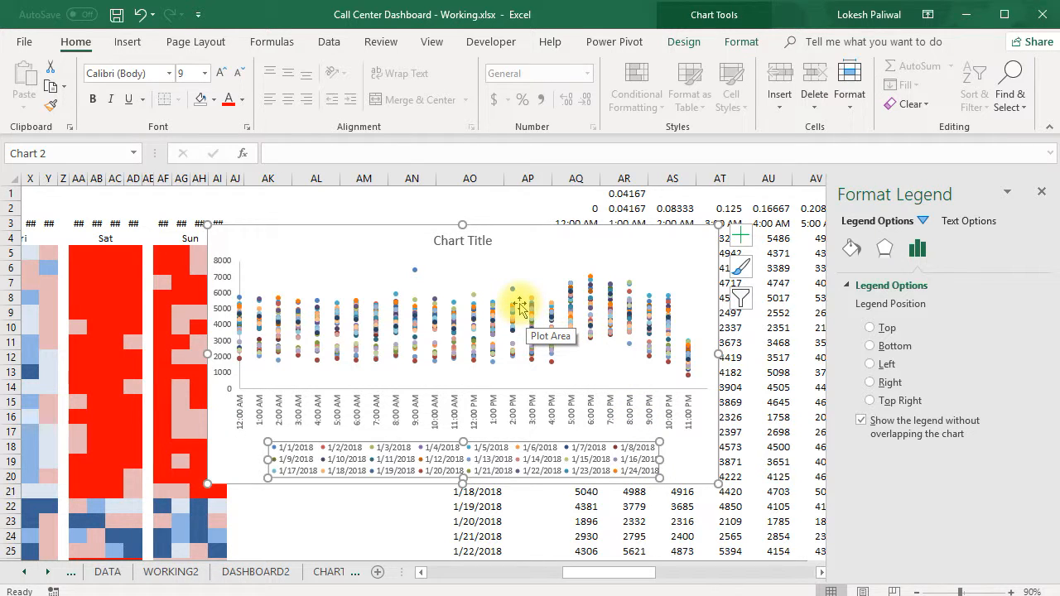
click(530, 364)
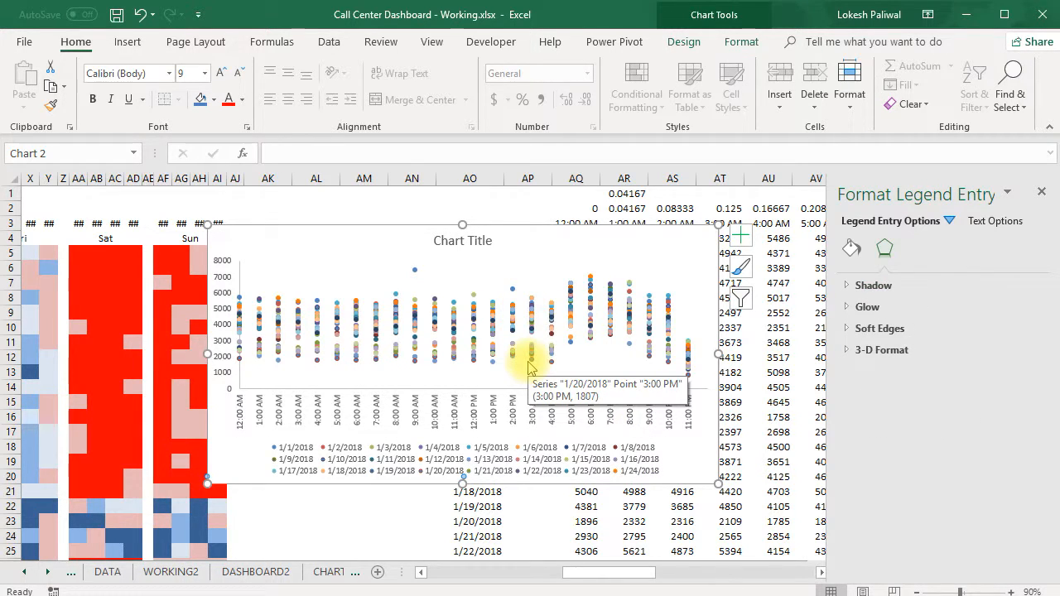
click(398, 311)
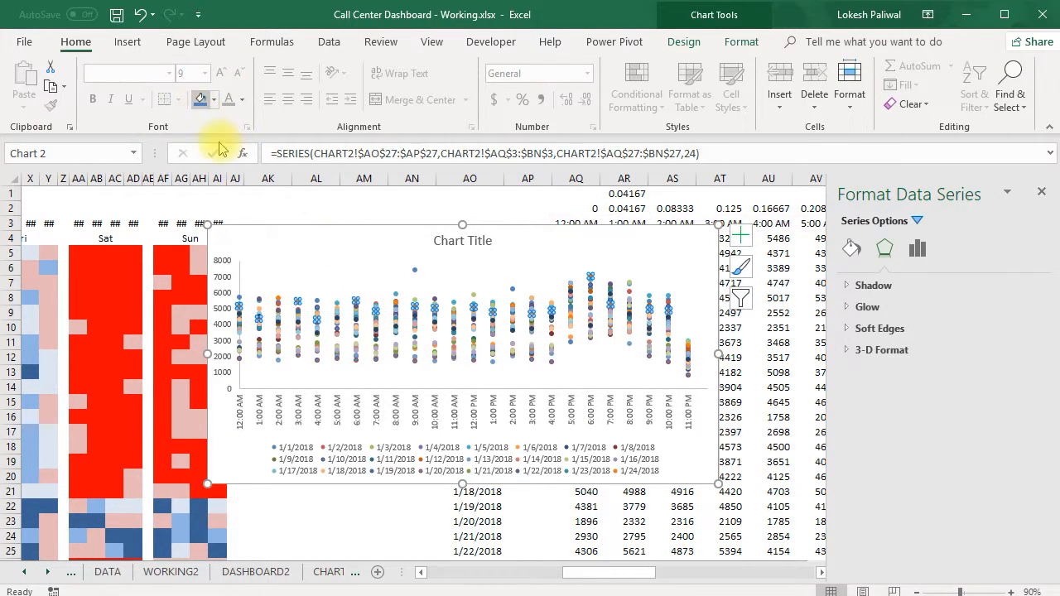
click(694, 43)
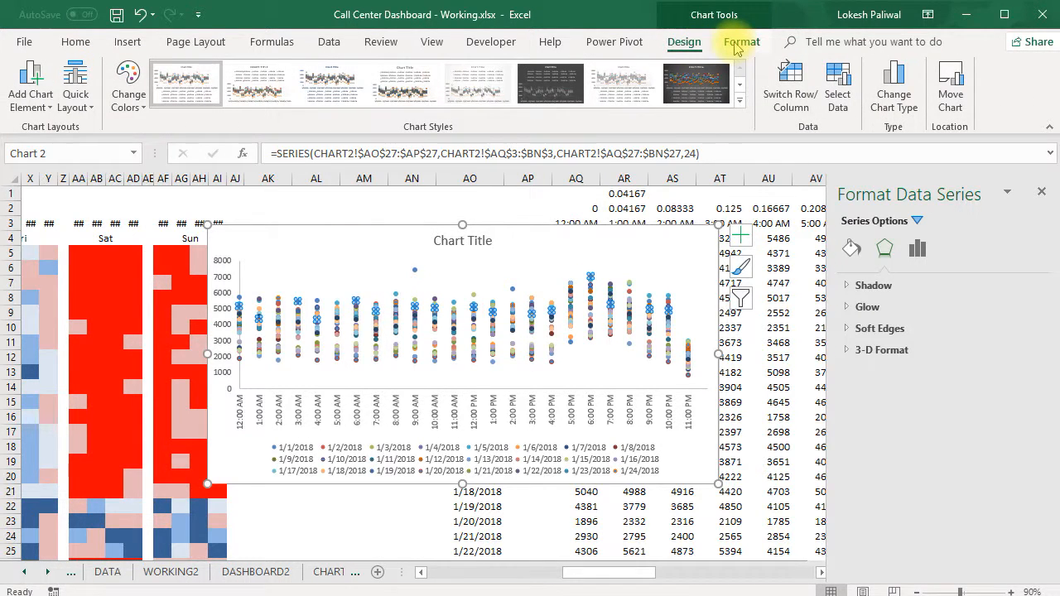
click(738, 43)
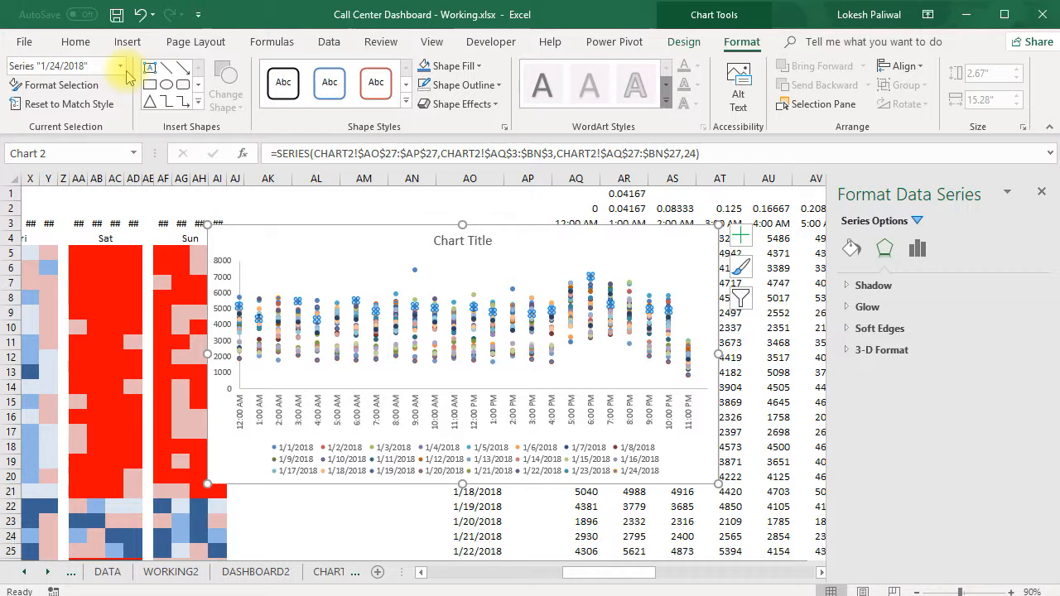
click(122, 68)
drag(121, 169, 122, 128)
click(94, 156)
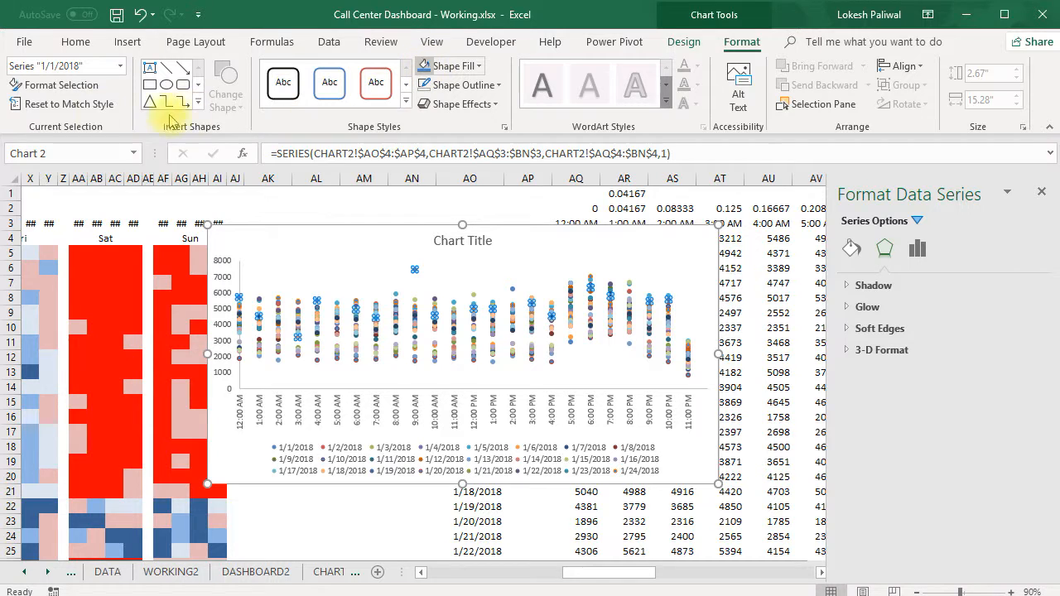
Apply the same blue fill to the markers of the 1/2/2018 and 1/3/2018 series.
click(118, 70)
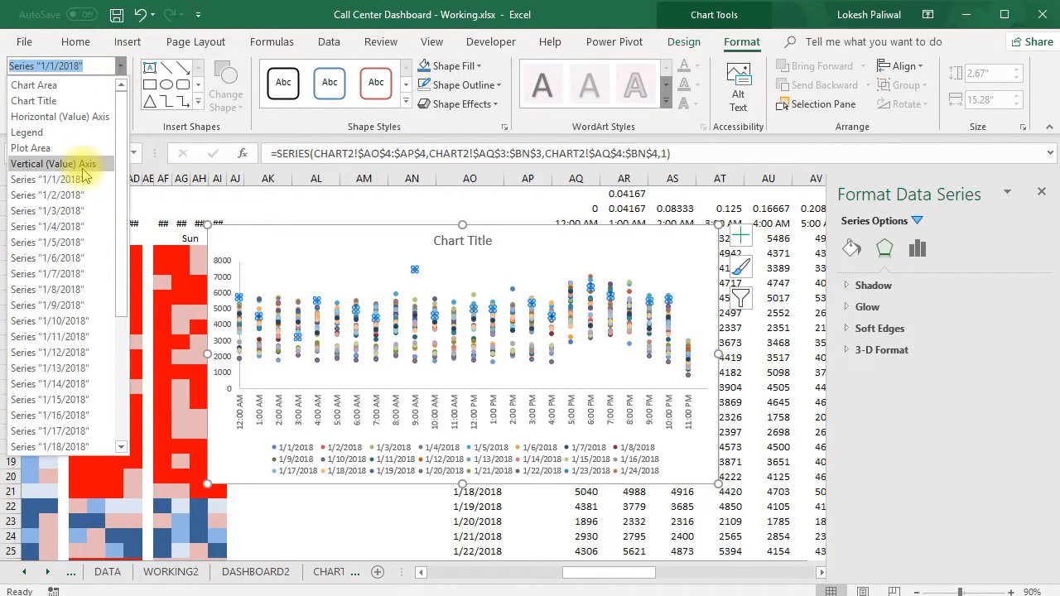
click(77, 197)
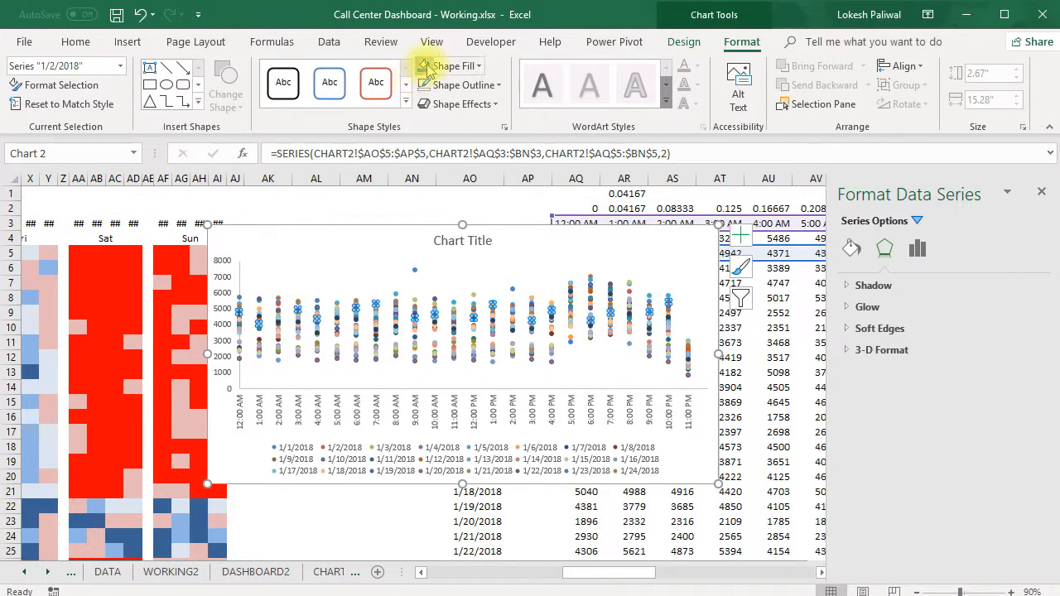
click(121, 72)
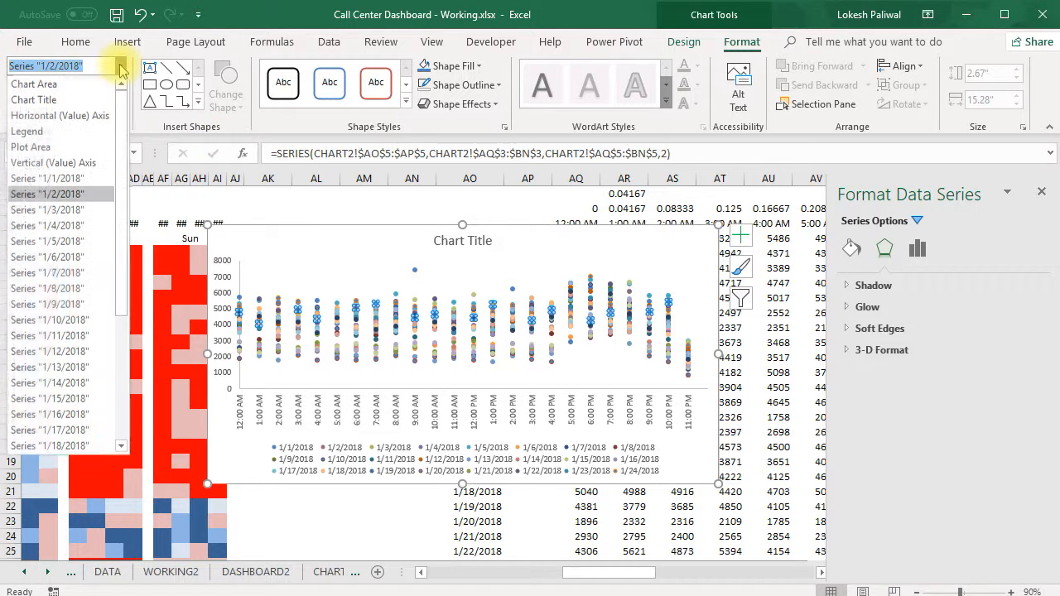
click(75, 208)
click(426, 69)
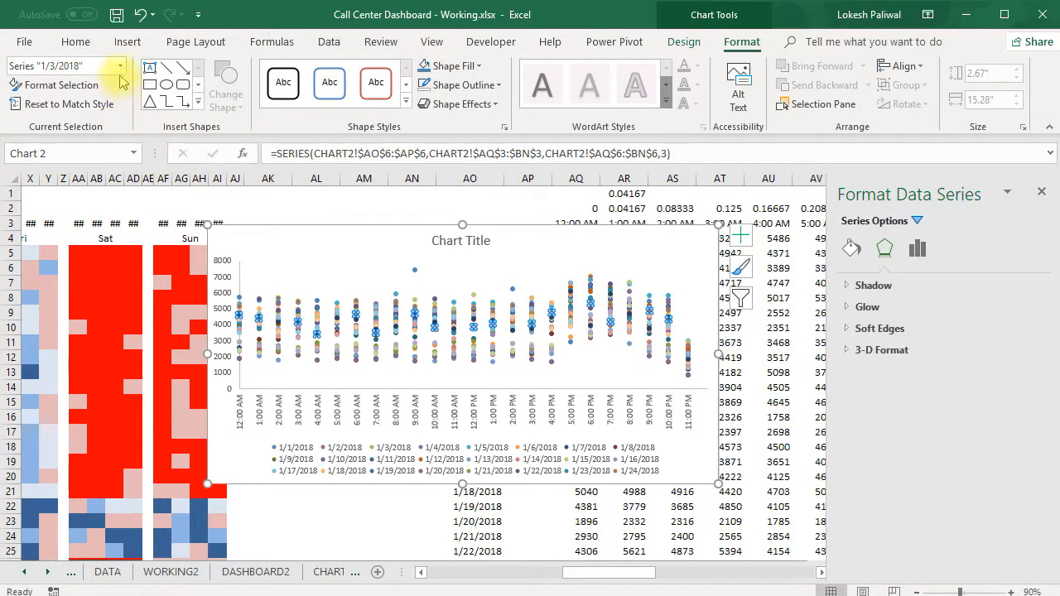
Fill the markers of the 1/4/2018 and 1/5/2018 series with the same blue.
click(120, 66)
click(60, 209)
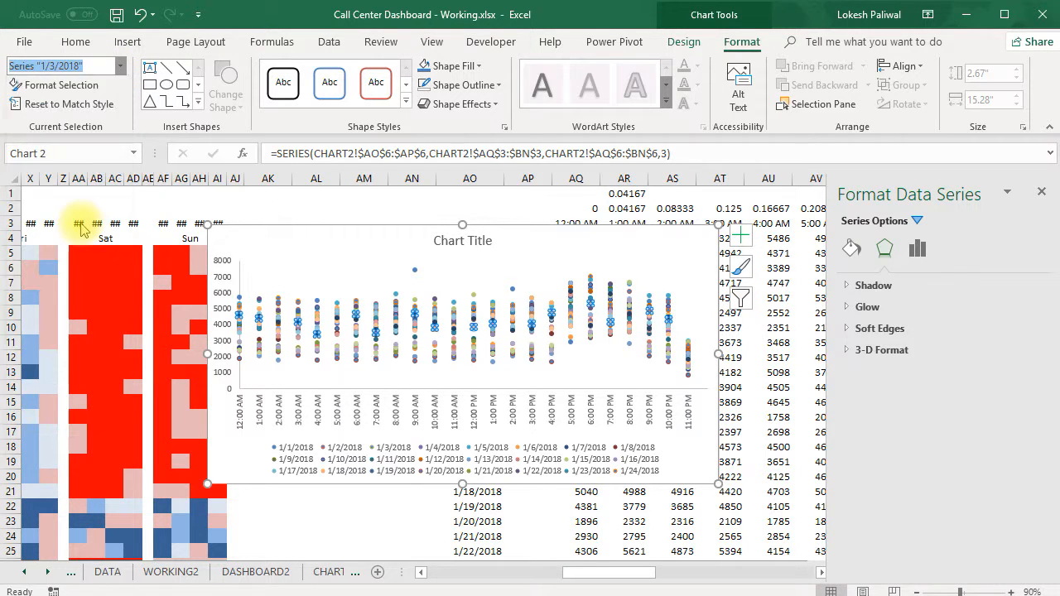
key(Down)
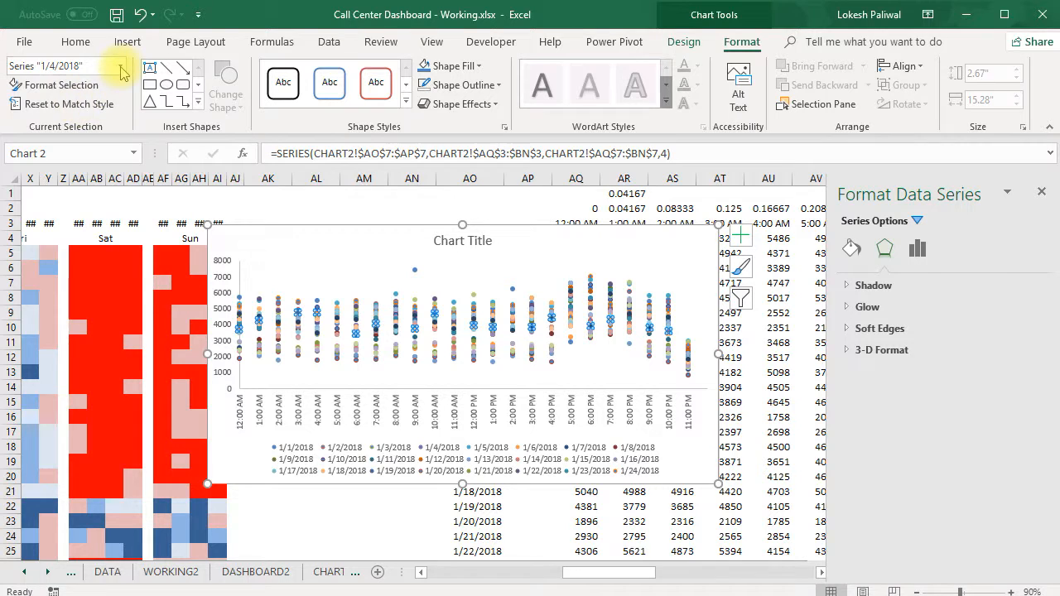
click(121, 67)
click(67, 238)
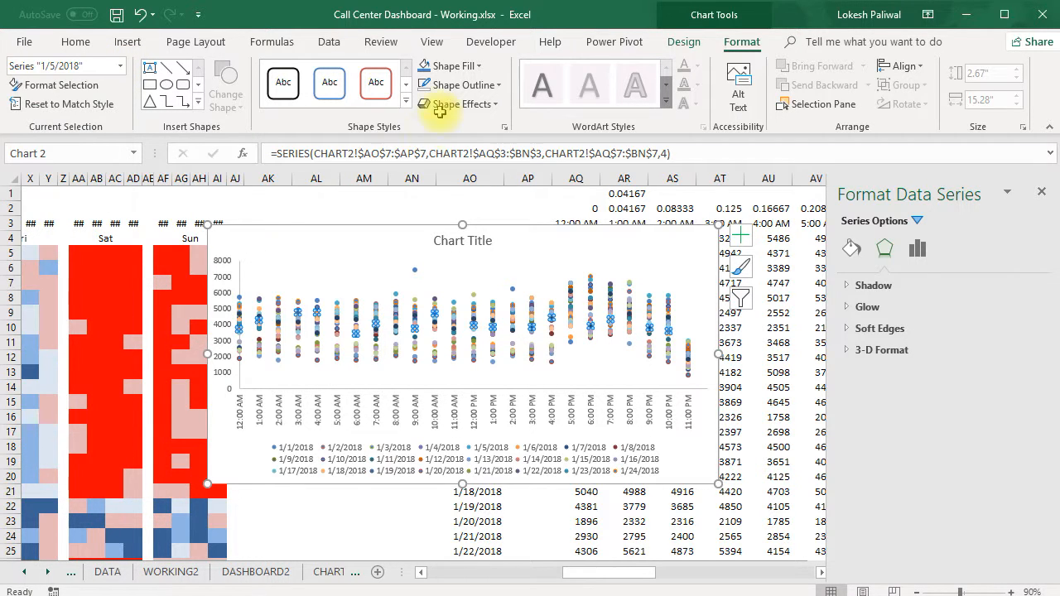
key(Down)
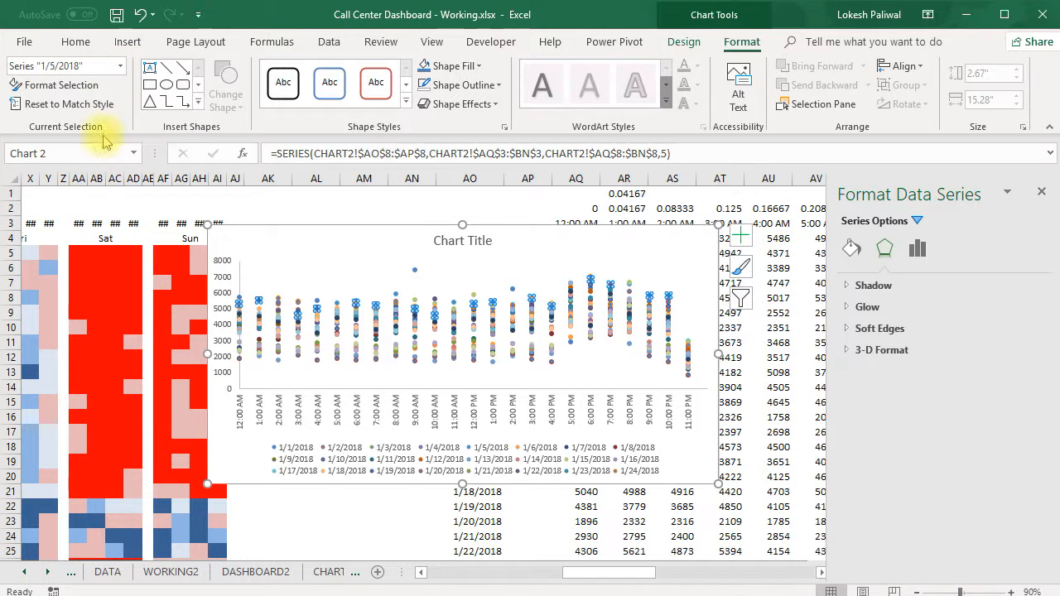
Give the 1/6/2018, 1/7/2018 and all remaining daily series through 1/31/2018 the same blue marker fill.
click(121, 68)
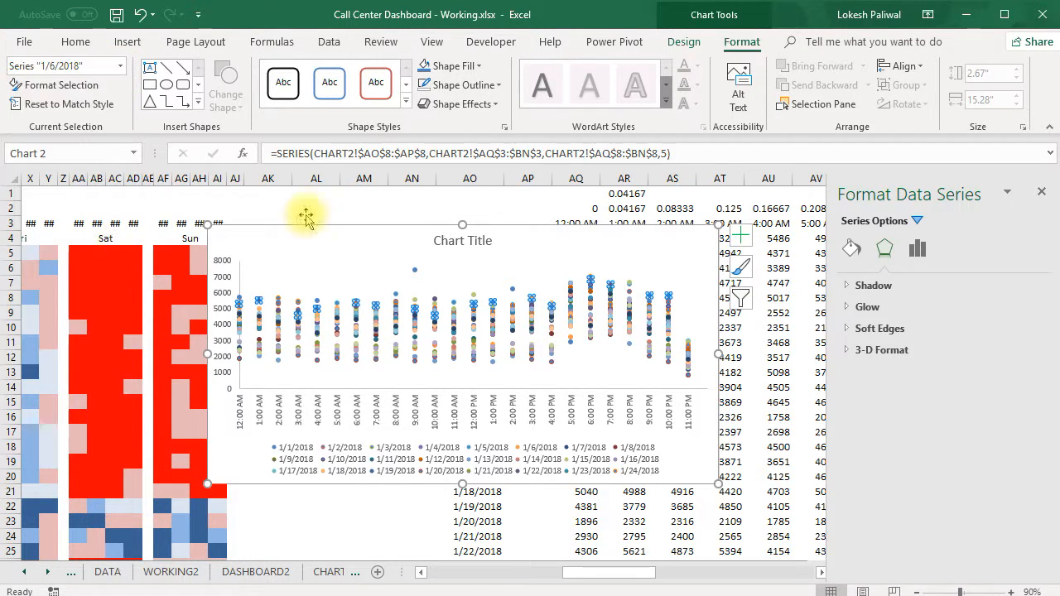
click(55, 259)
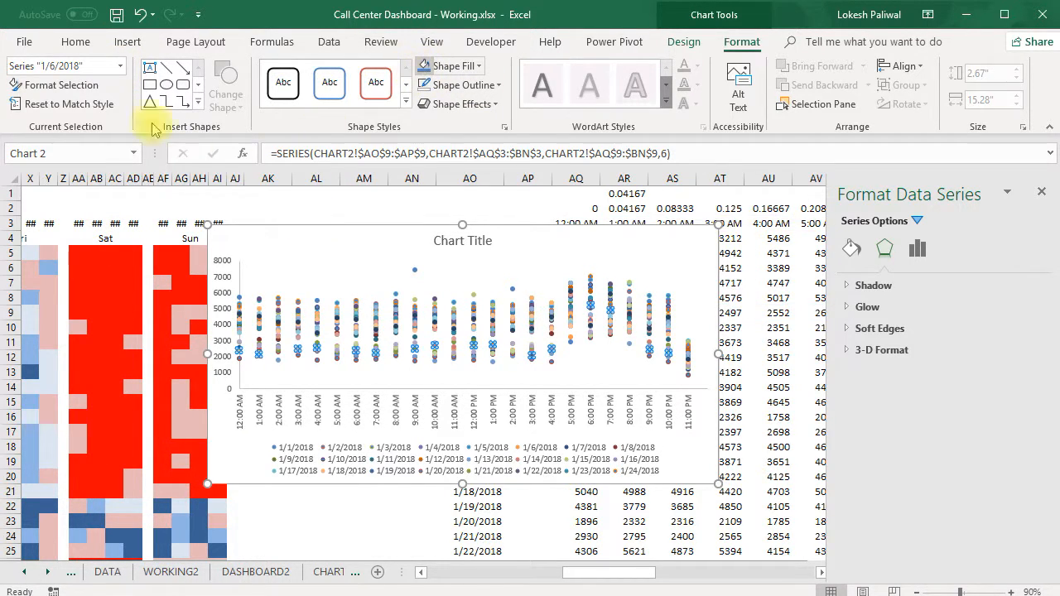
click(121, 68)
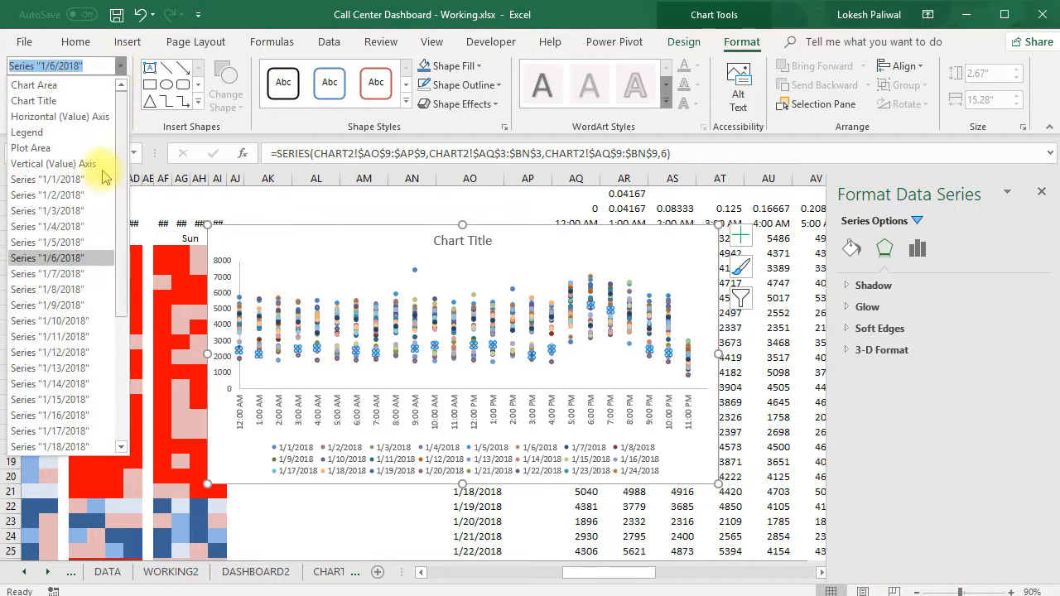
click(77, 276)
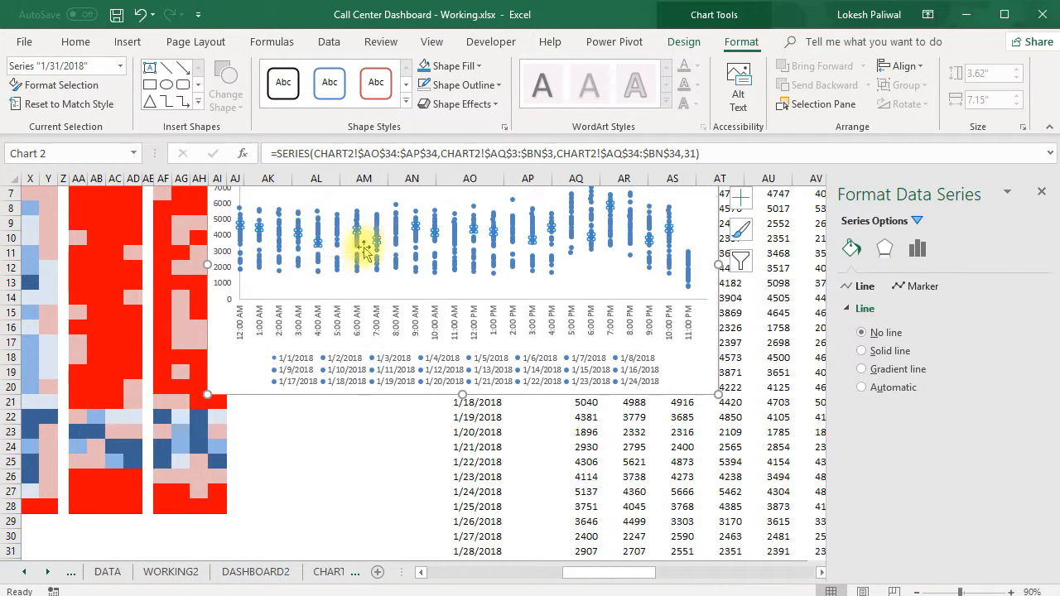
Delete the date legend below the scatter chart's time axis.
scroll(420, 245, up, 1)
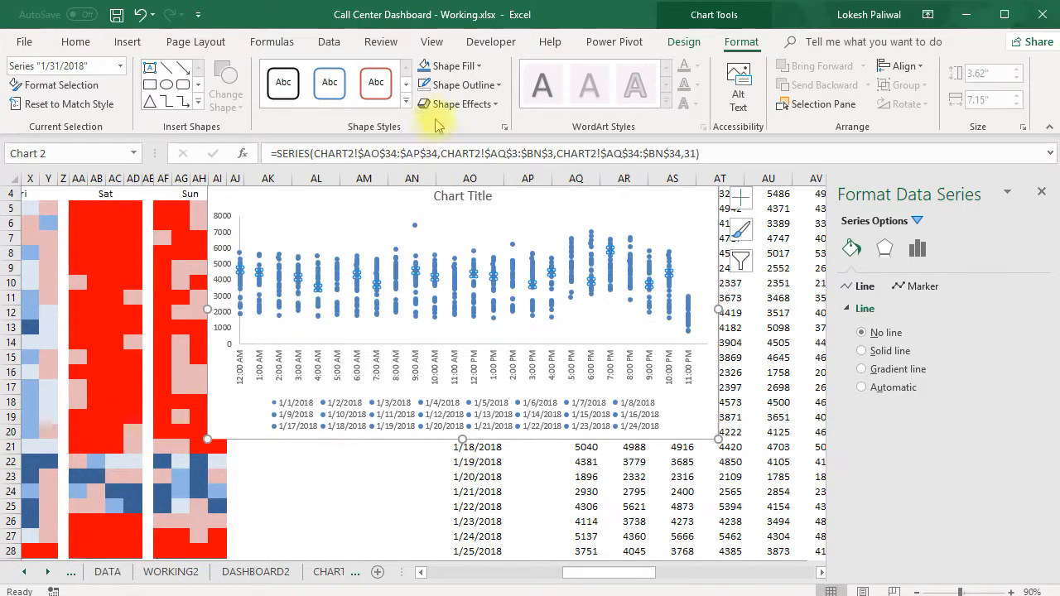
scroll(427, 107, up, 1)
scroll(429, 109, up, 1)
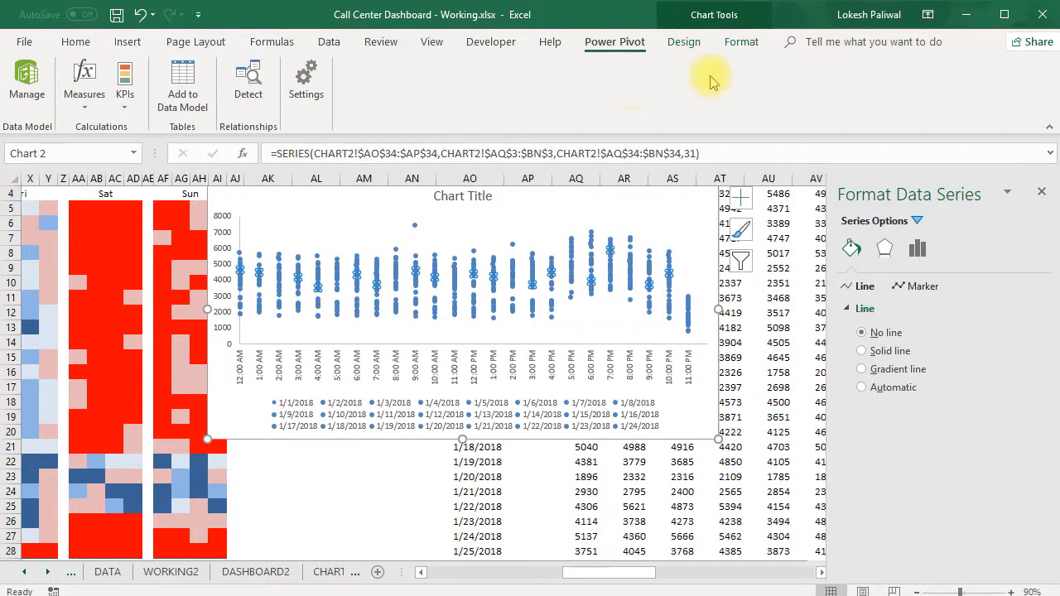
click(748, 45)
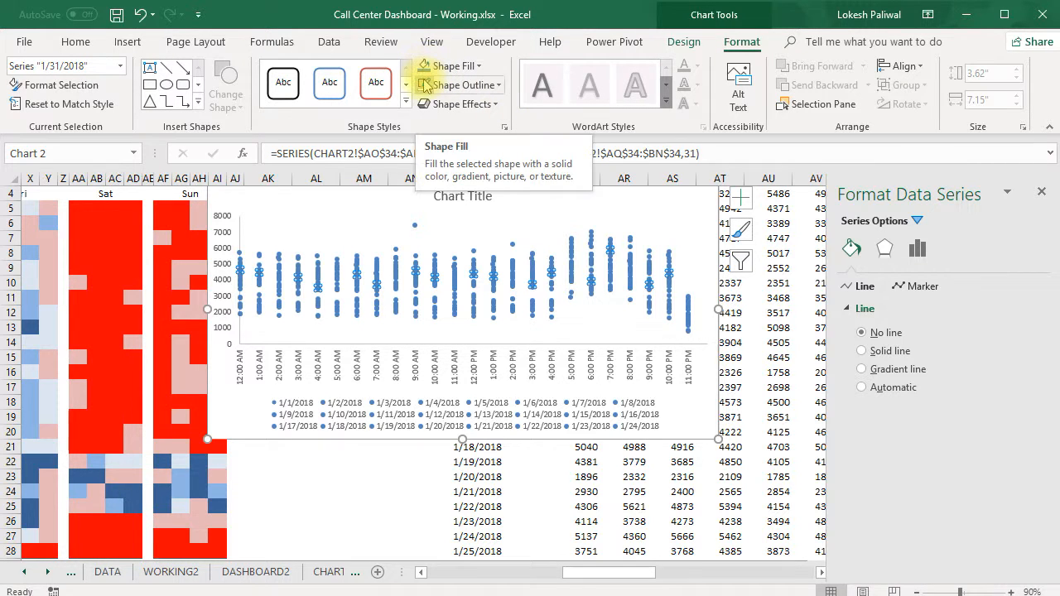
scroll(366, 298, up, 1)
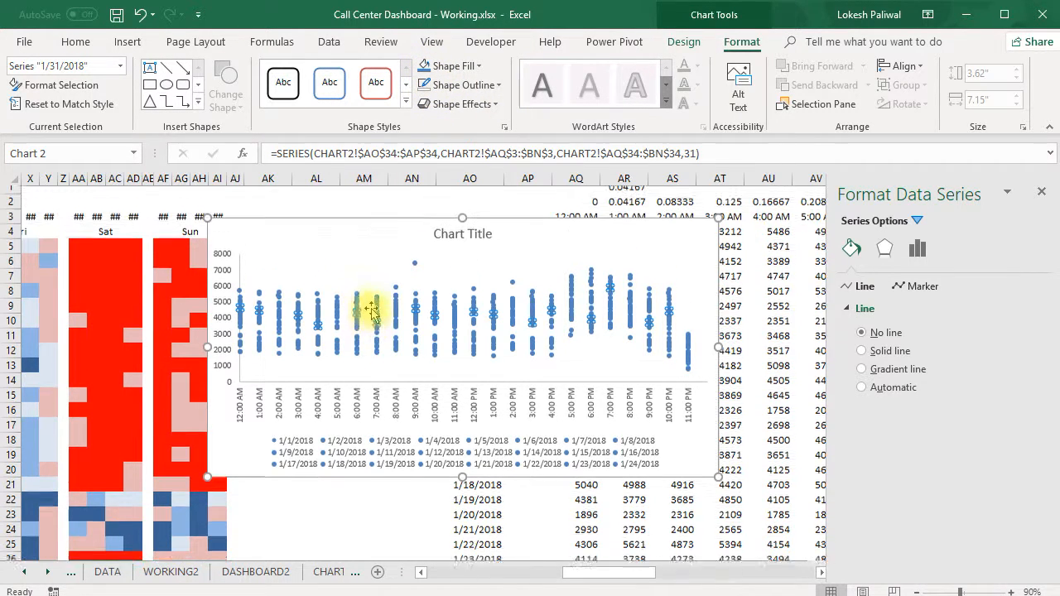
click(307, 470)
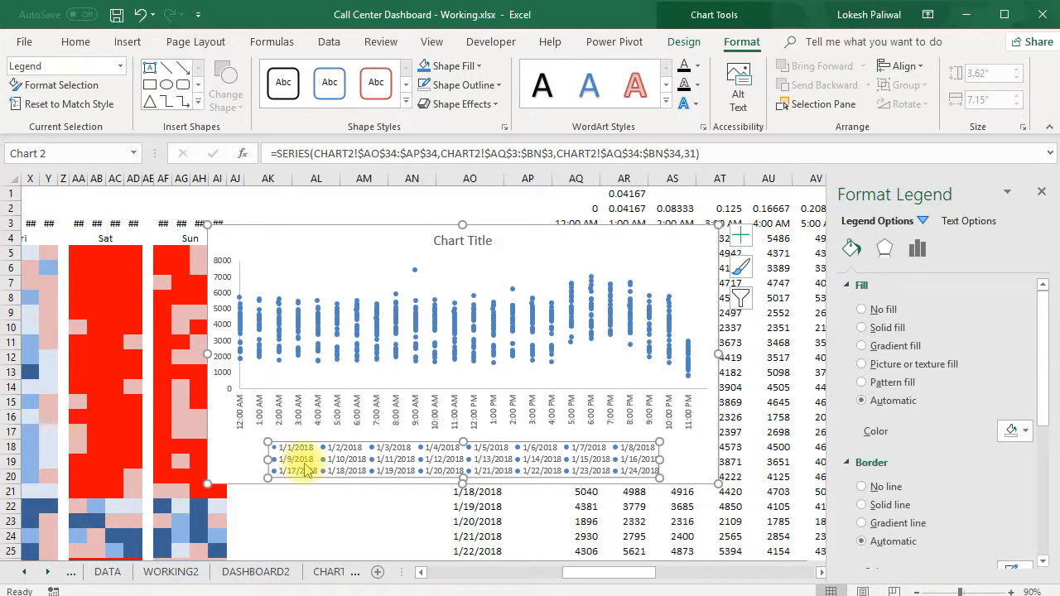
key(Delete)
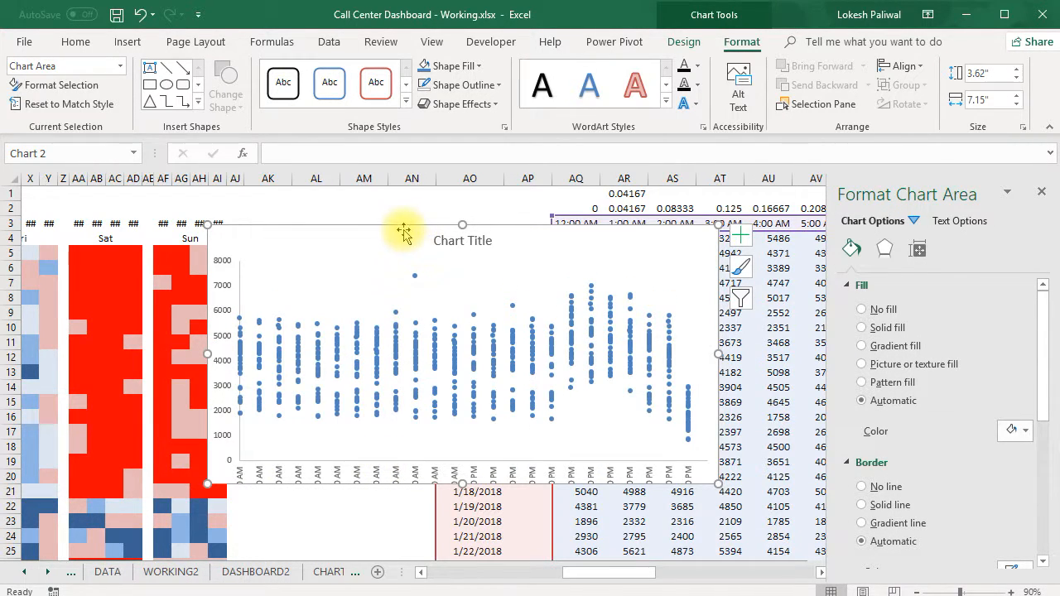
Raise the bottom edge of the plot area so the rotated time labels fit inside the chart.
click(351, 444)
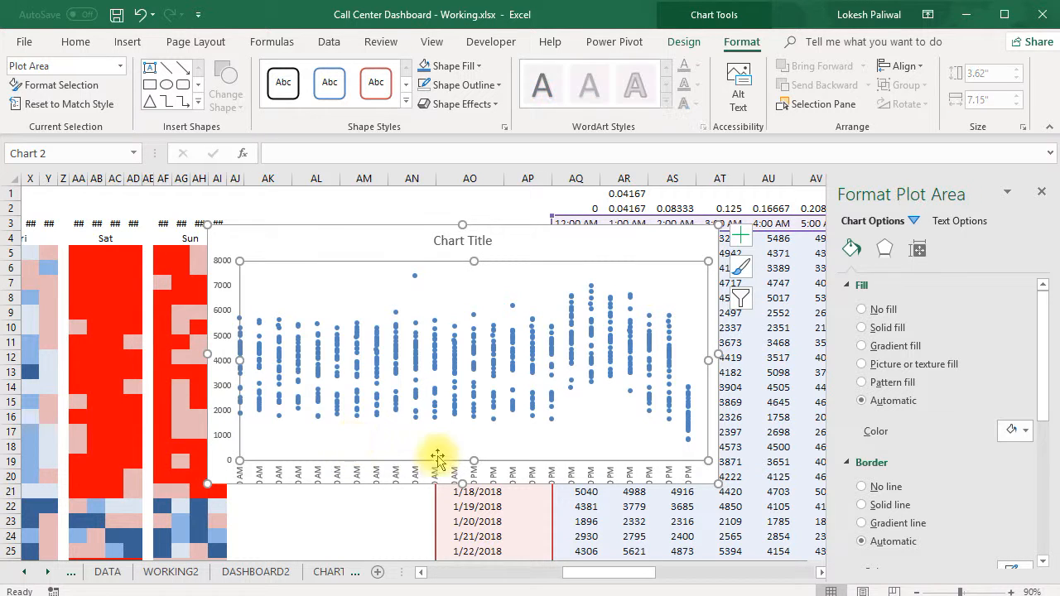
drag(473, 460, 486, 438)
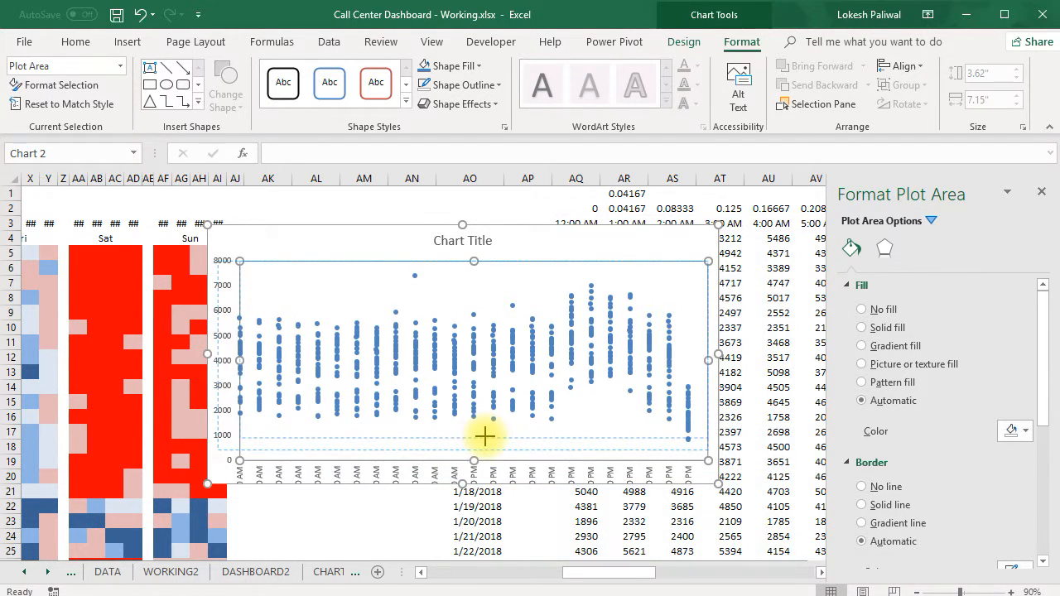
click(324, 233)
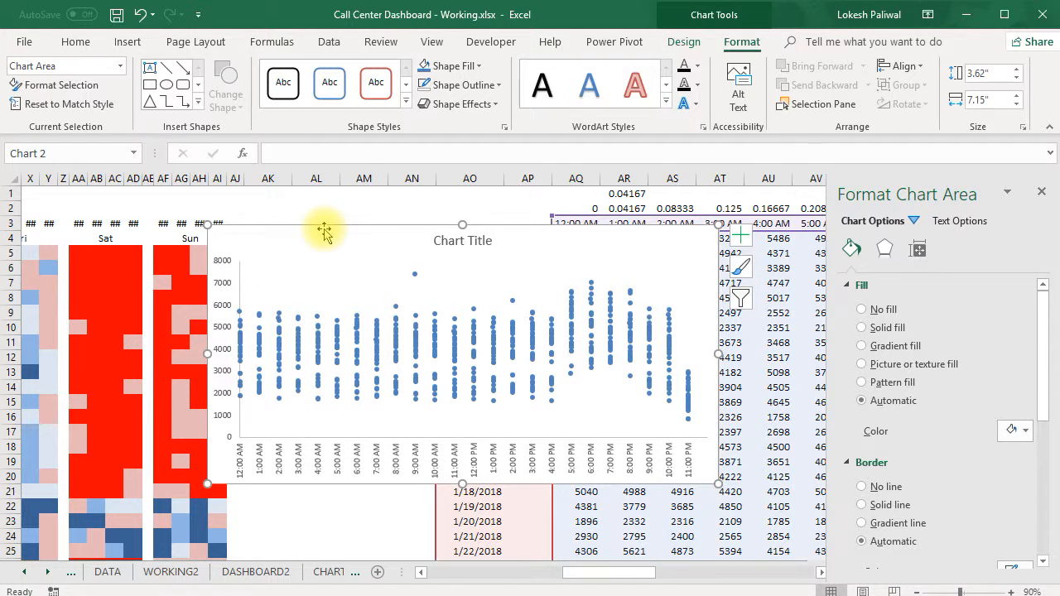
Move the hourly scatter chart from the CHART2 sheet to cell P15 of the DASHBOARD2 sheet.
key(Delete)
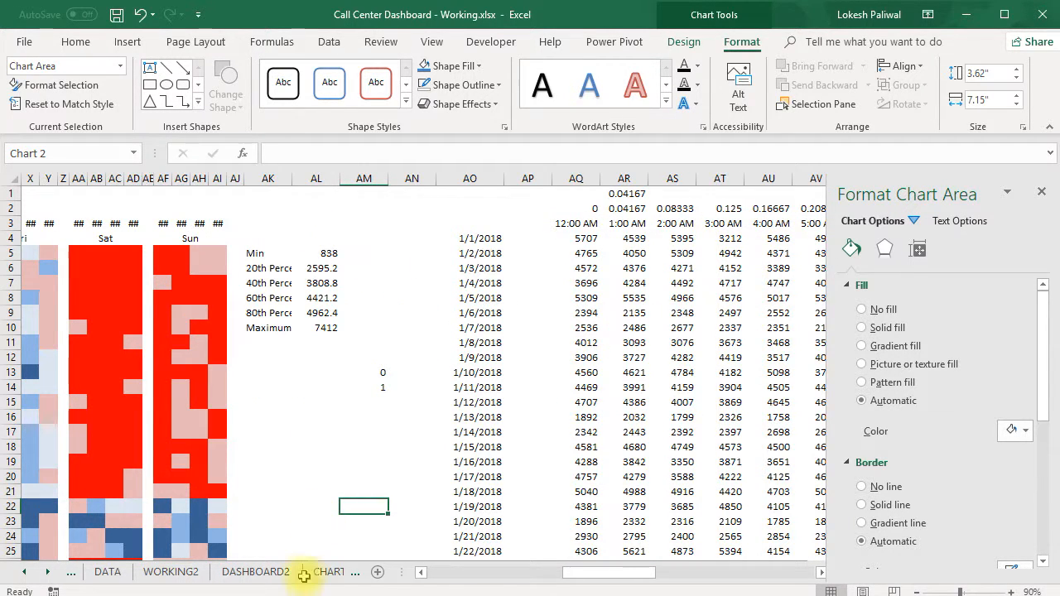
click(280, 572)
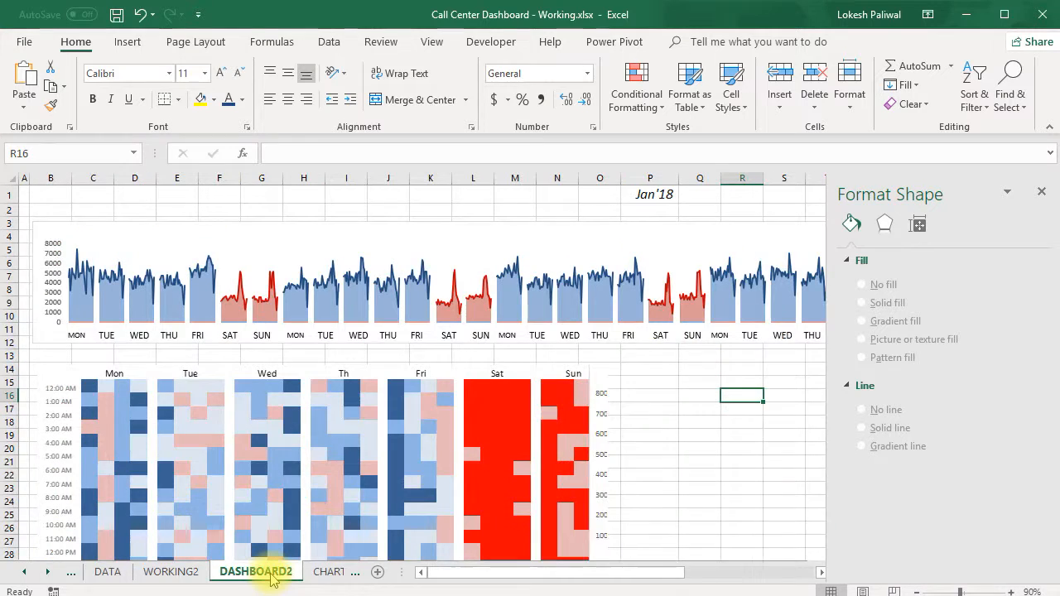
click(671, 432)
click(1042, 193)
click(670, 383)
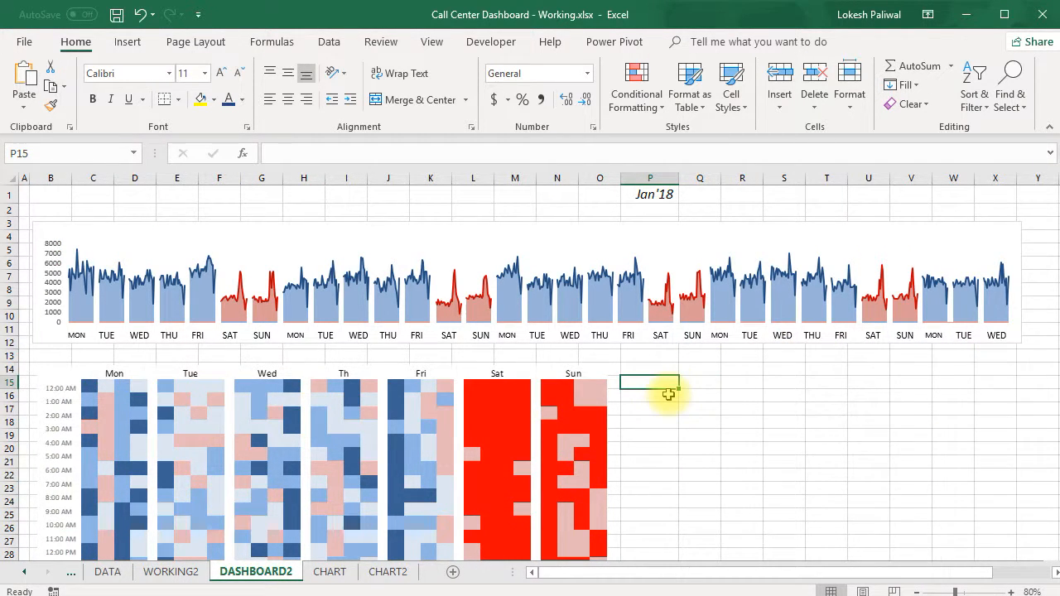
key(ctrl+v)
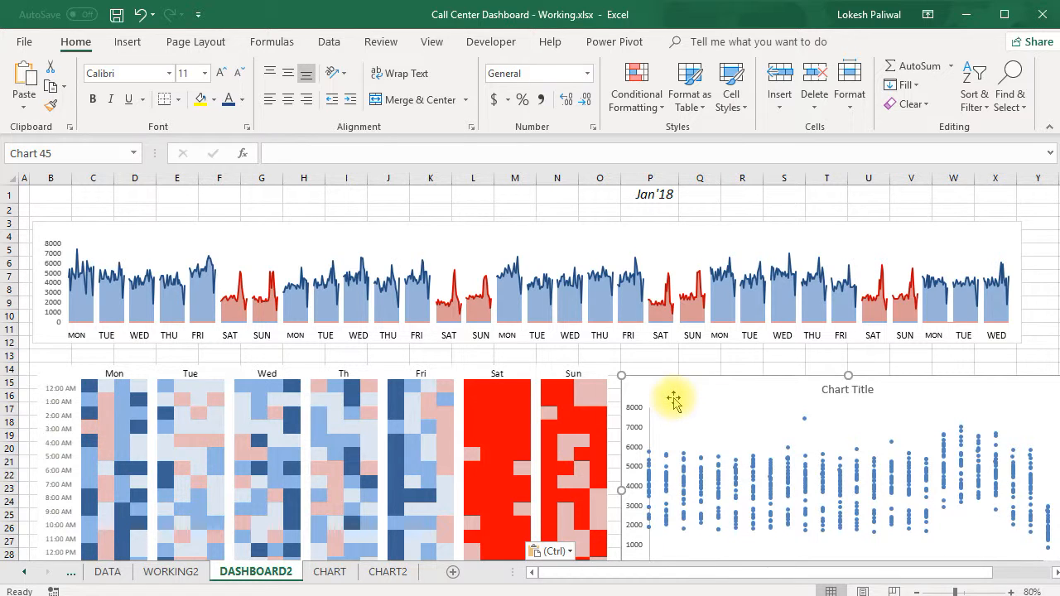
Place the scatter chart beside the heatmap and resize it to reach column X and row 37, so all hourly labels fit.
drag(683, 403, 667, 383)
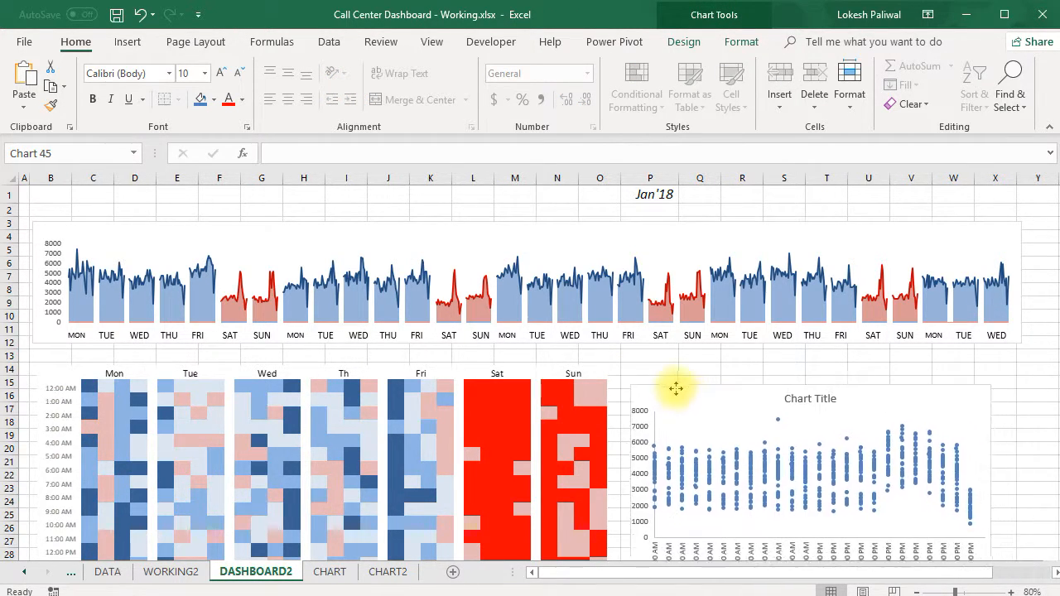
scroll(796, 481, down, 2)
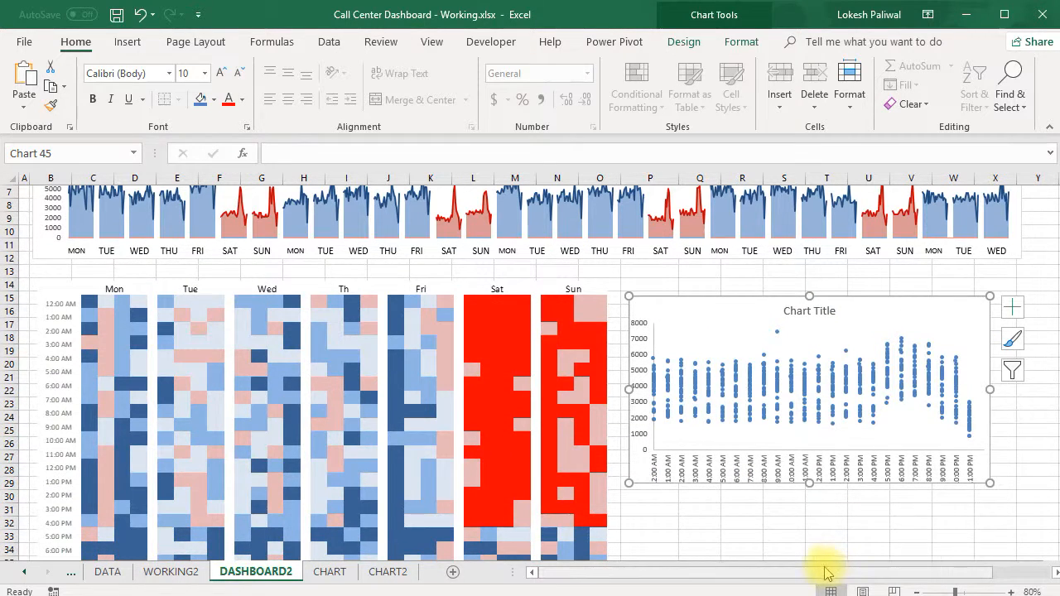
drag(824, 568, 989, 577)
scroll(896, 483, down, 1)
mouse_move(895, 444)
mouse_down()
mouse_move(916, 516)
mouse_move(894, 439)
mouse_up()
scroll(894, 439, down, 2)
drag(918, 477, 921, 496)
drag(727, 494, 729, 479)
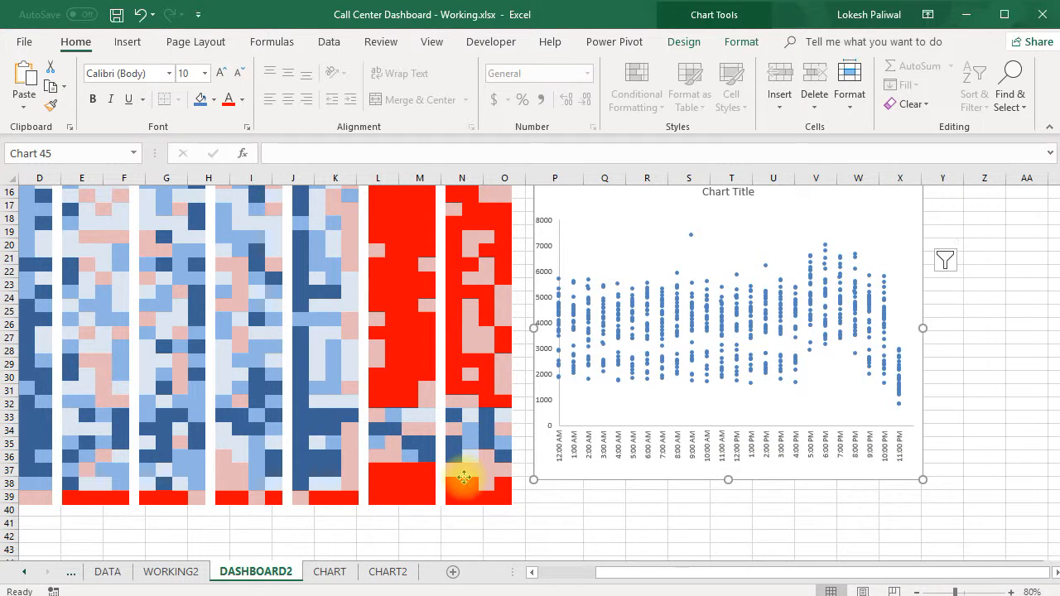
Shorten the heatmap picture so its bottom edge lines up with the scatter chart's bottom edge at row 37.
click(504, 497)
mouse_move(504, 500)
mouse_down()
mouse_move(511, 479)
mouse_move(508, 487)
mouse_up()
drag(225, 506, 232, 480)
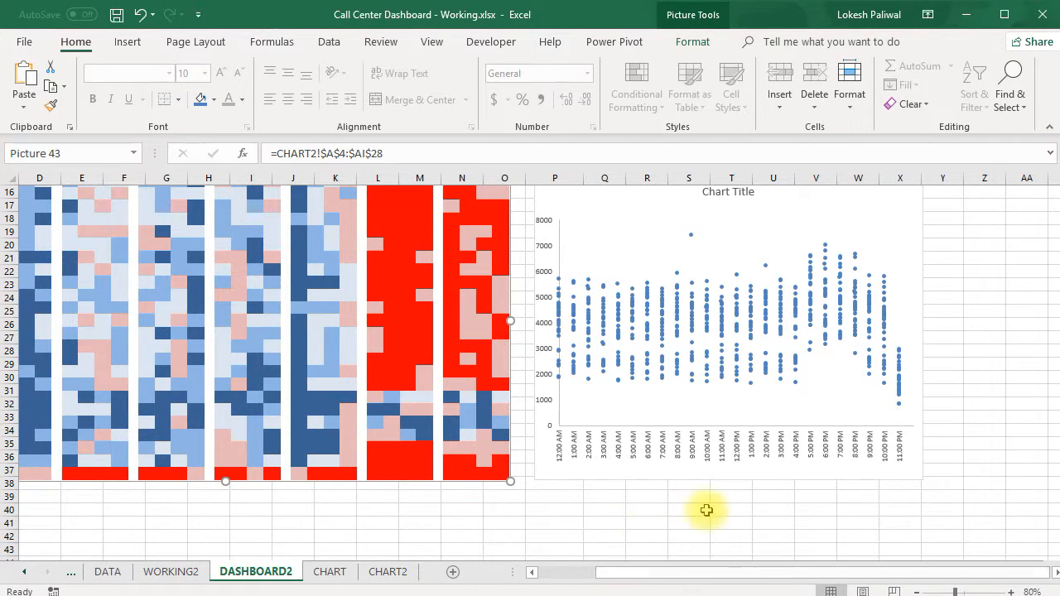
click(730, 509)
Widen the scatter chart by extending its right edge to column Z.
scroll(911, 344, up, 3)
click(910, 364)
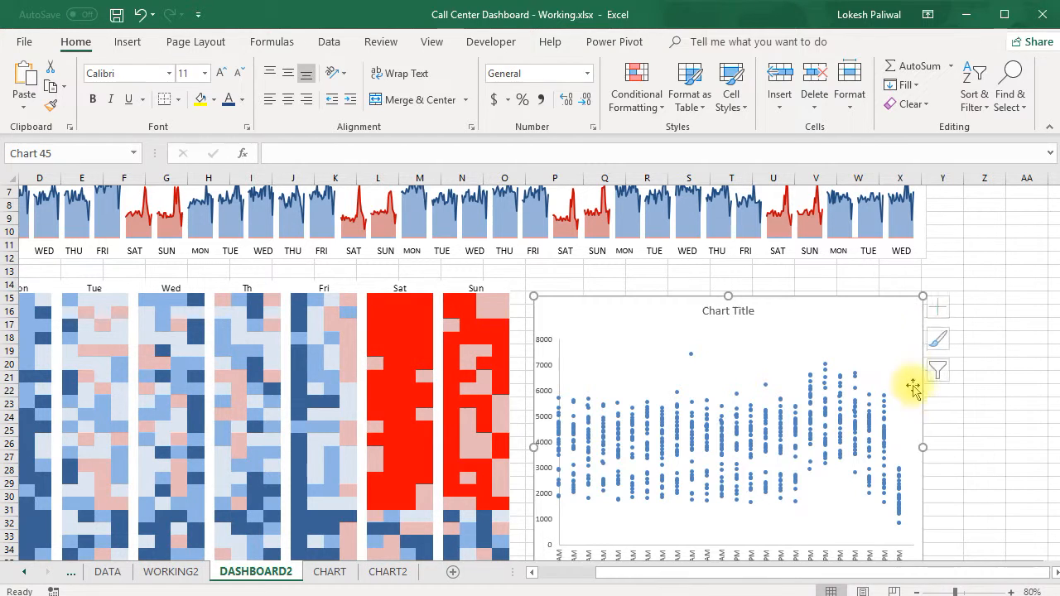
drag(925, 448, 984, 448)
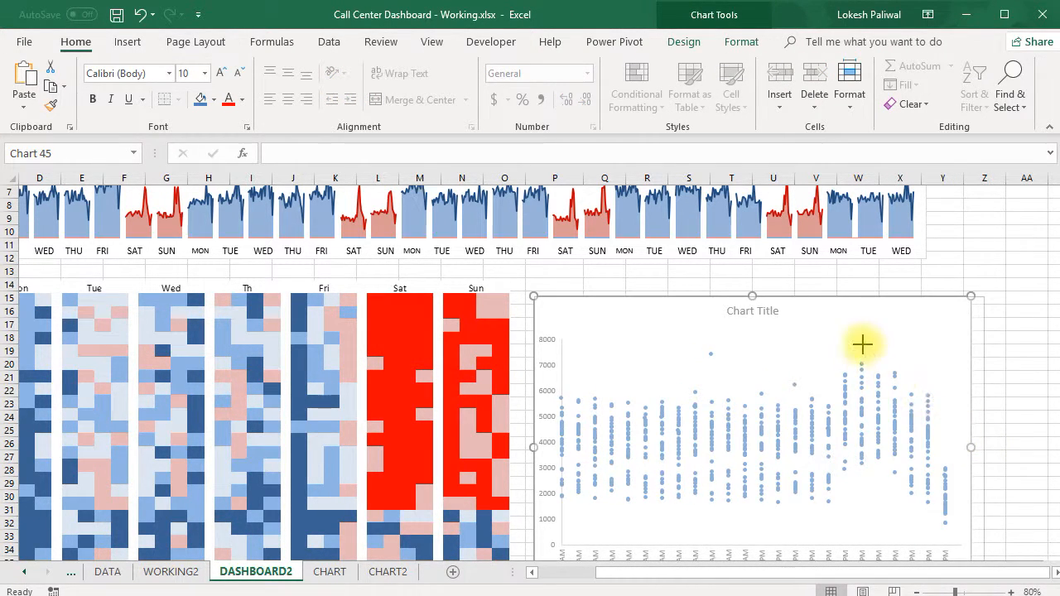
click(764, 357)
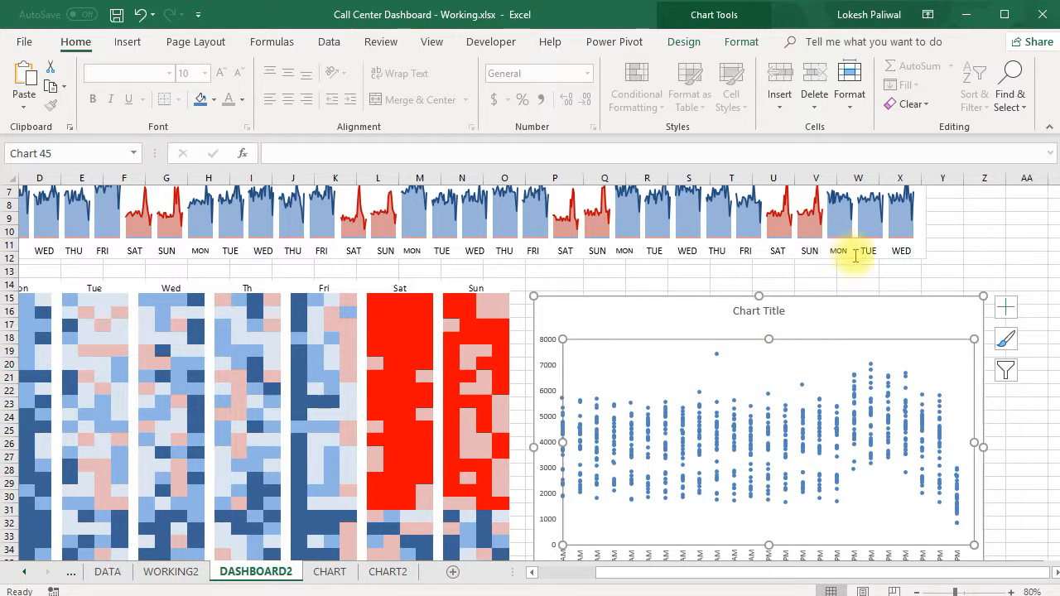
Widen the grouped daily calls chart above so its right edge roughly aligns with the scatter chart in column Z.
scroll(921, 241, up, 2)
click(921, 242)
drag(934, 280, 988, 300)
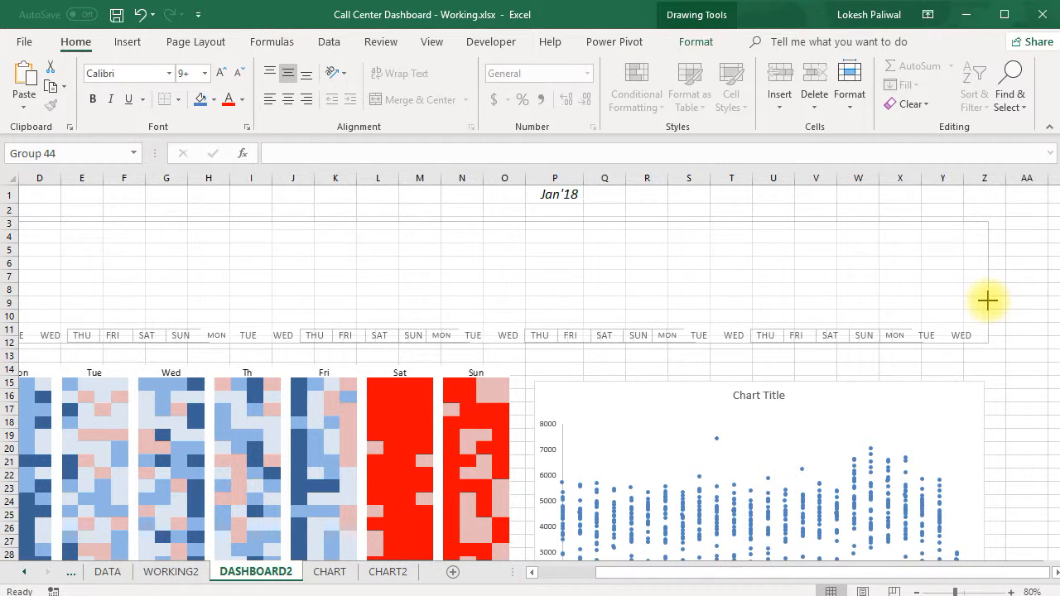
click(811, 204)
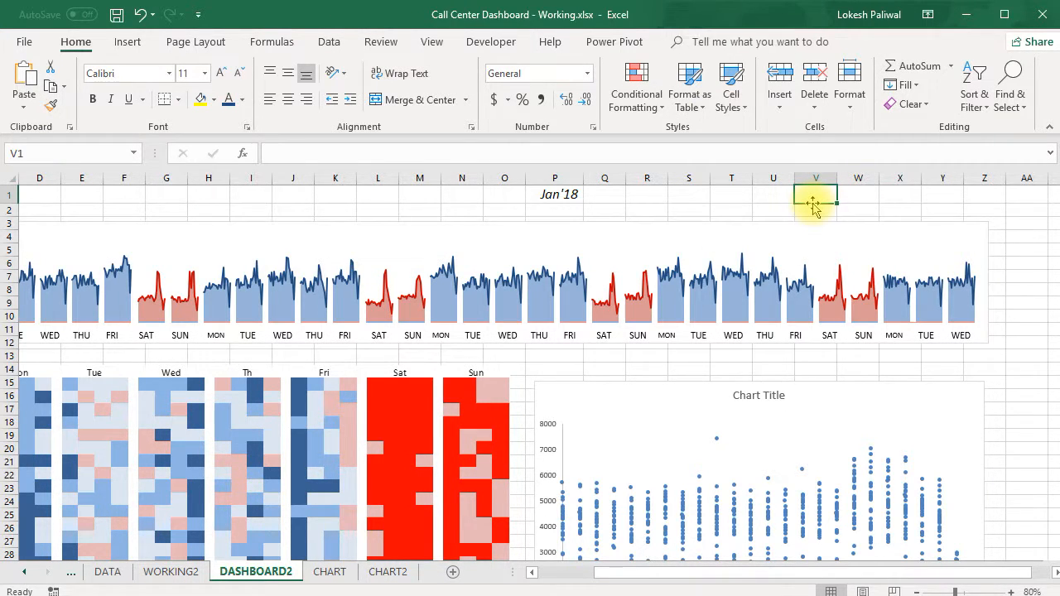